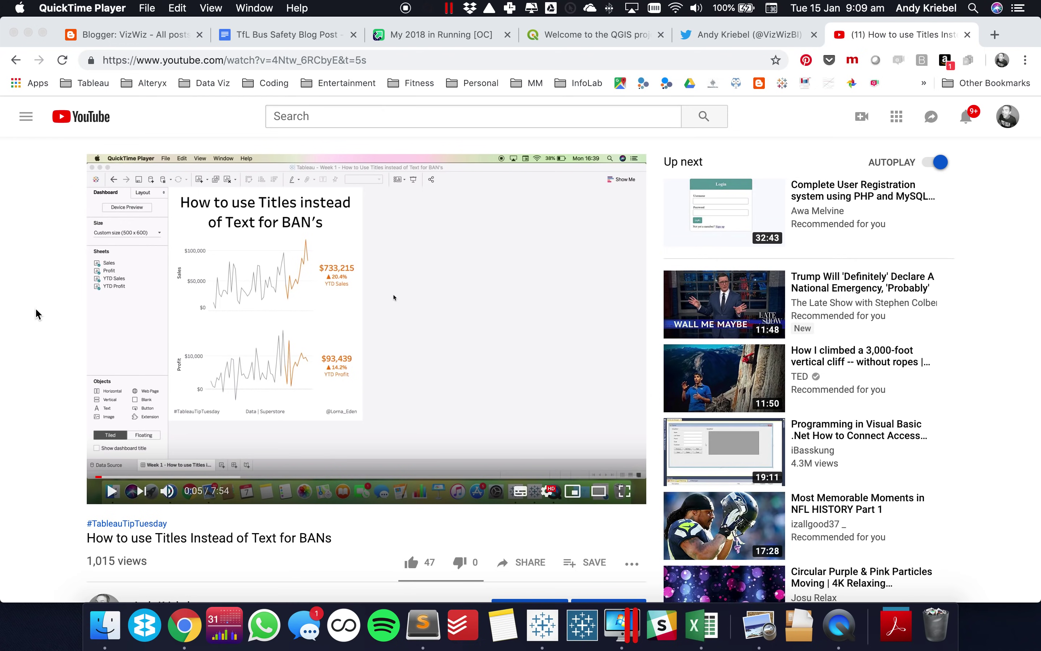
Read the viewer comments below the video, down to the question about year-to-date percent difference.
scroll(34, 307, down, 7)
scroll(35, 308, down, 9)
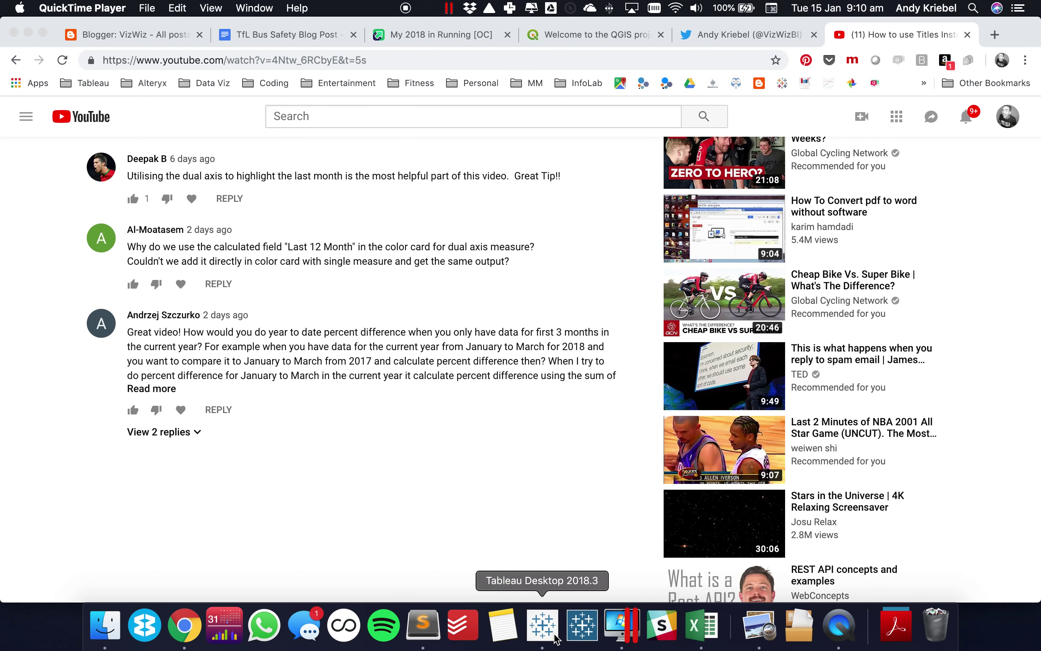
Switch to Tableau Desktop, add Order Date to Rows as a discrete field and check the listed date range.
click(542, 624)
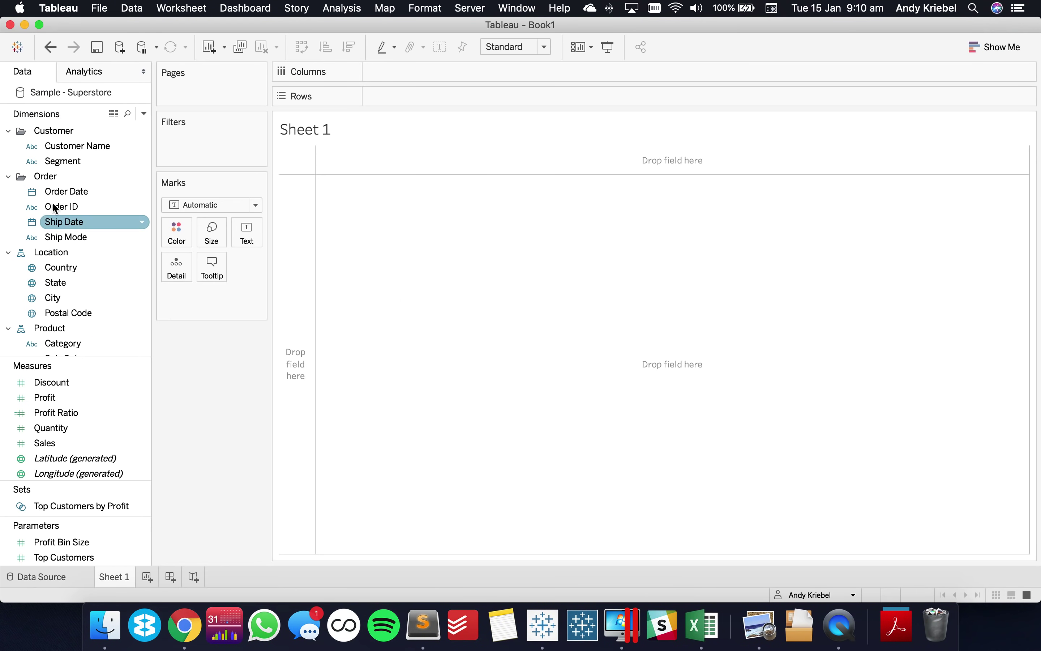
drag(58, 199, 288, 254)
click(478, 178)
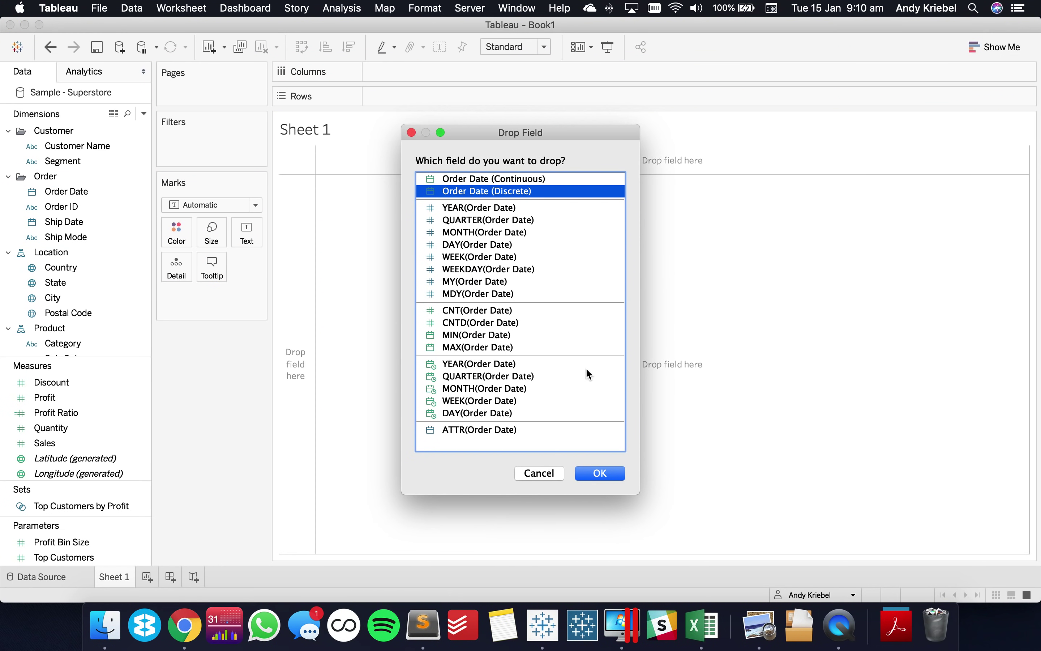
click(593, 460)
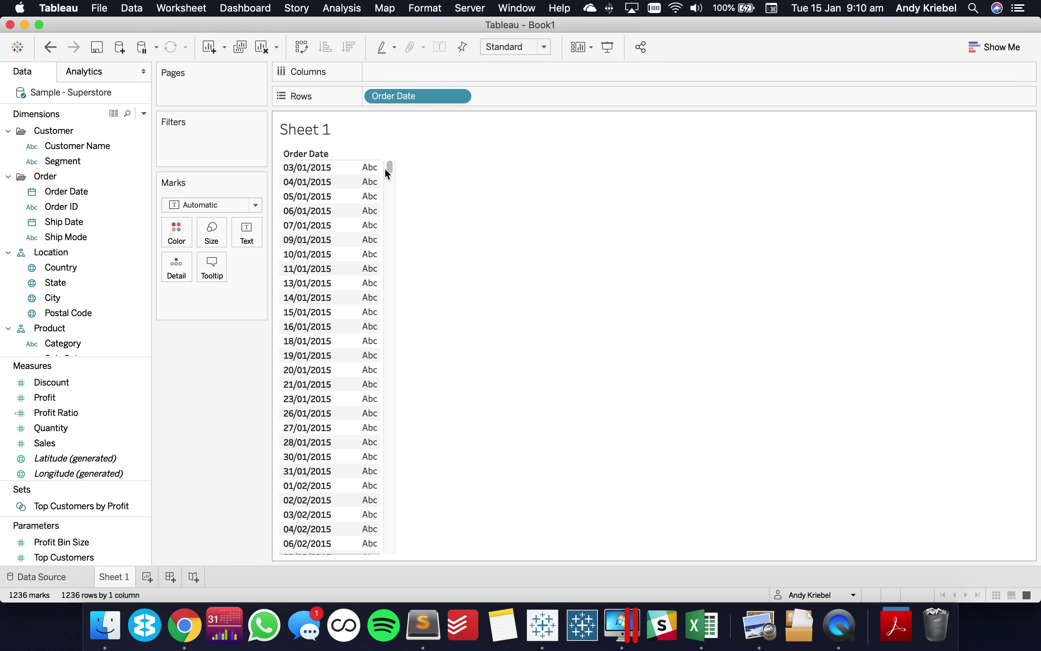
drag(390, 167, 394, 564)
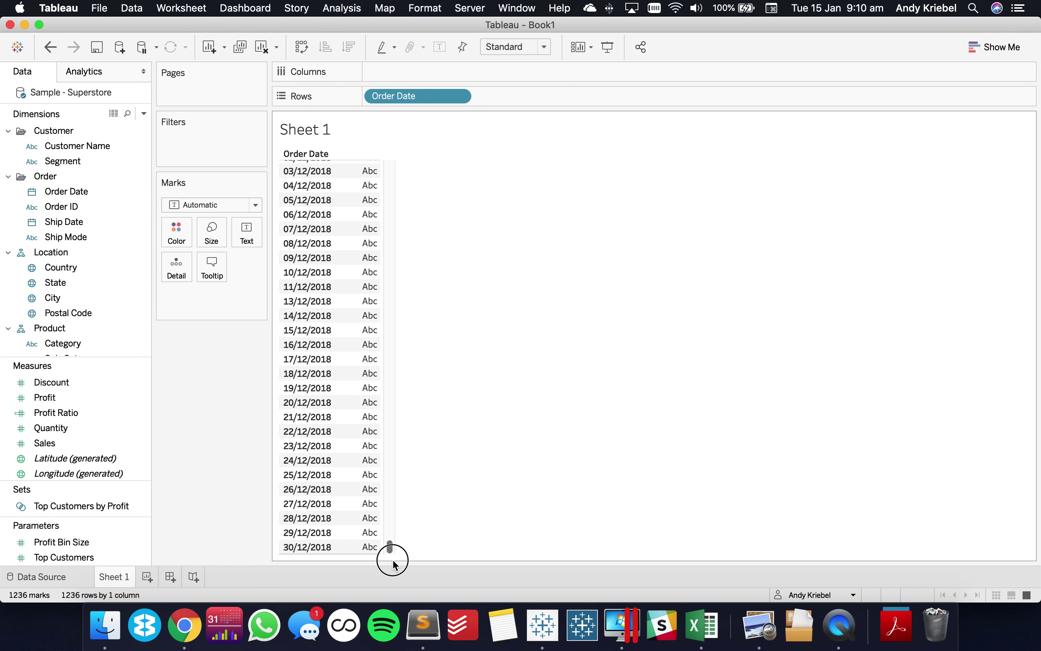
drag(393, 563, 408, 350)
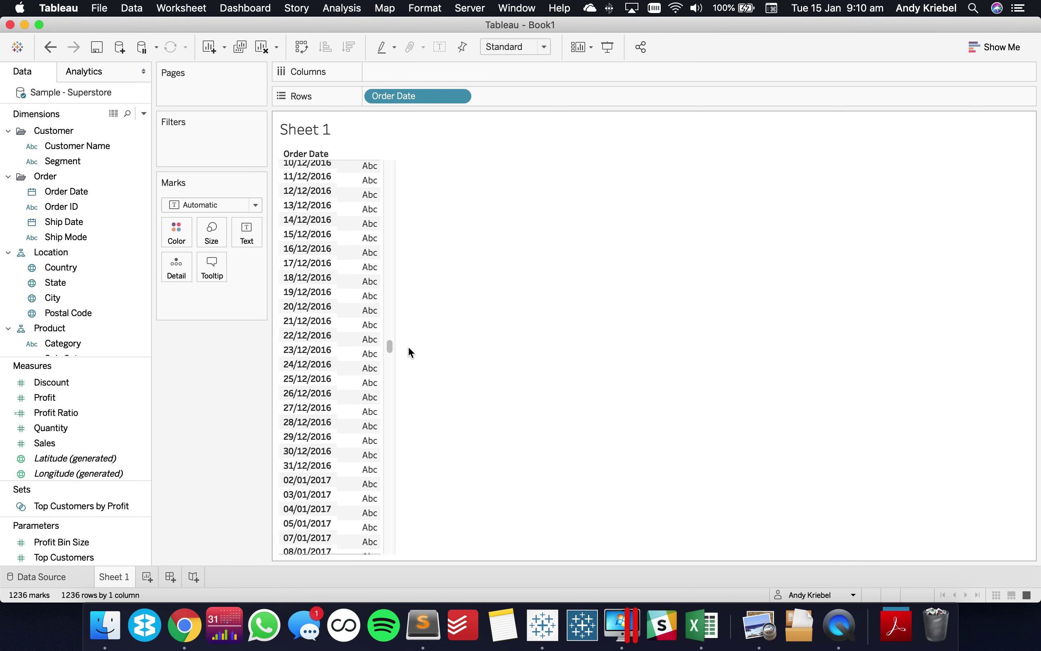
Add a data source filter to Sample - Superstore on Order Date, filtering by Month / Day / Year.
right_click(88, 91)
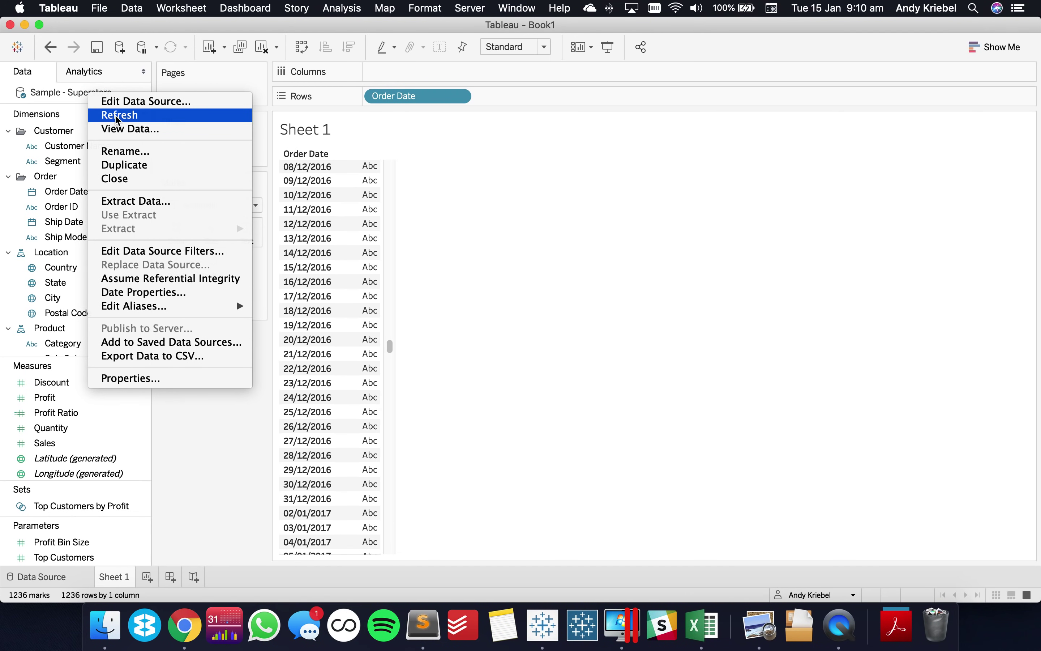
click(166, 252)
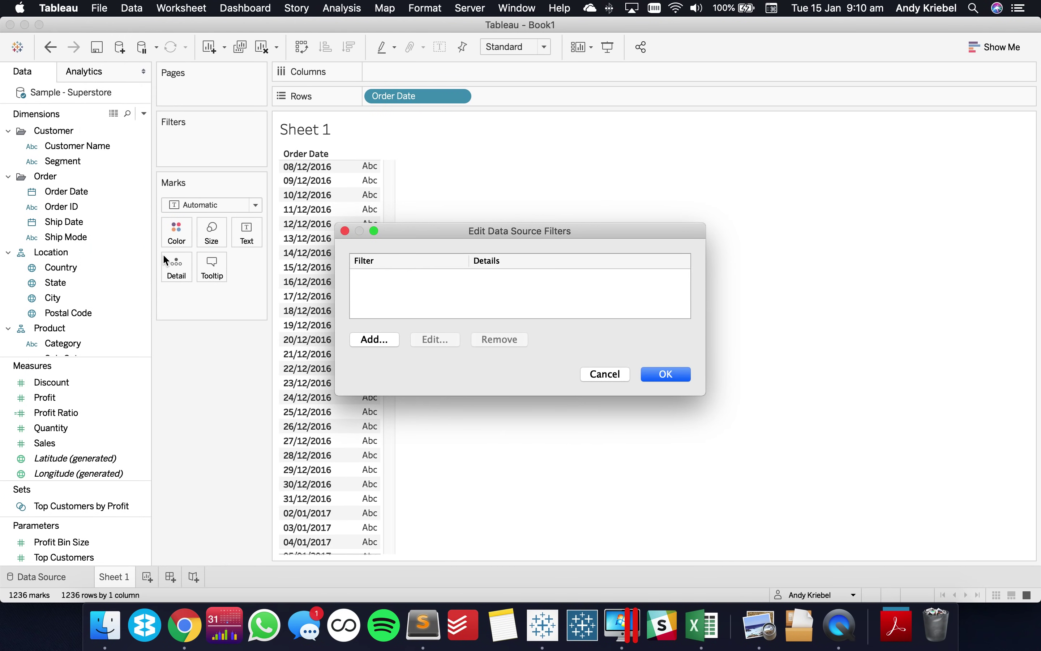
click(381, 344)
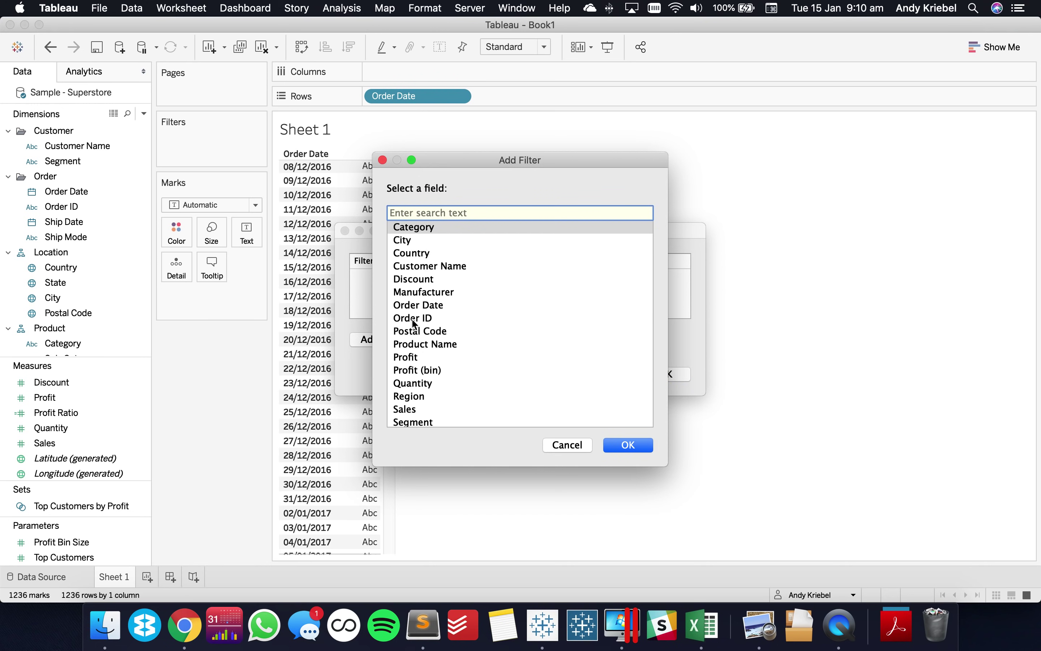
click(416, 306)
click(626, 452)
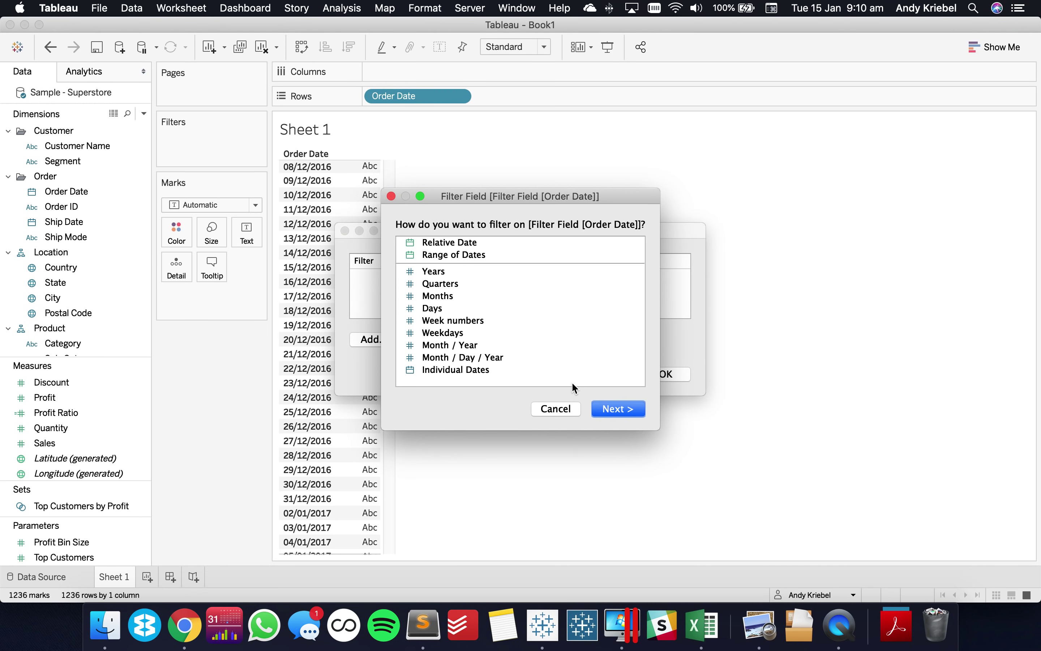
click(468, 361)
click(601, 411)
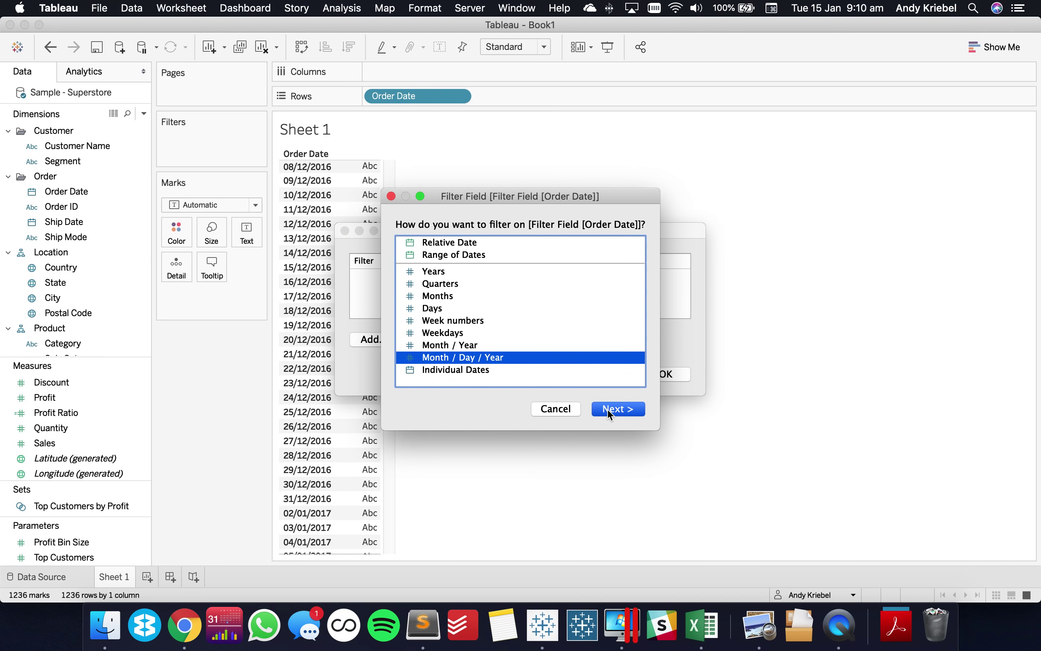
Exclude all order dates from 3 April 2018 onward in the data source filter and check the end of the date list.
scroll(498, 271, down, 20)
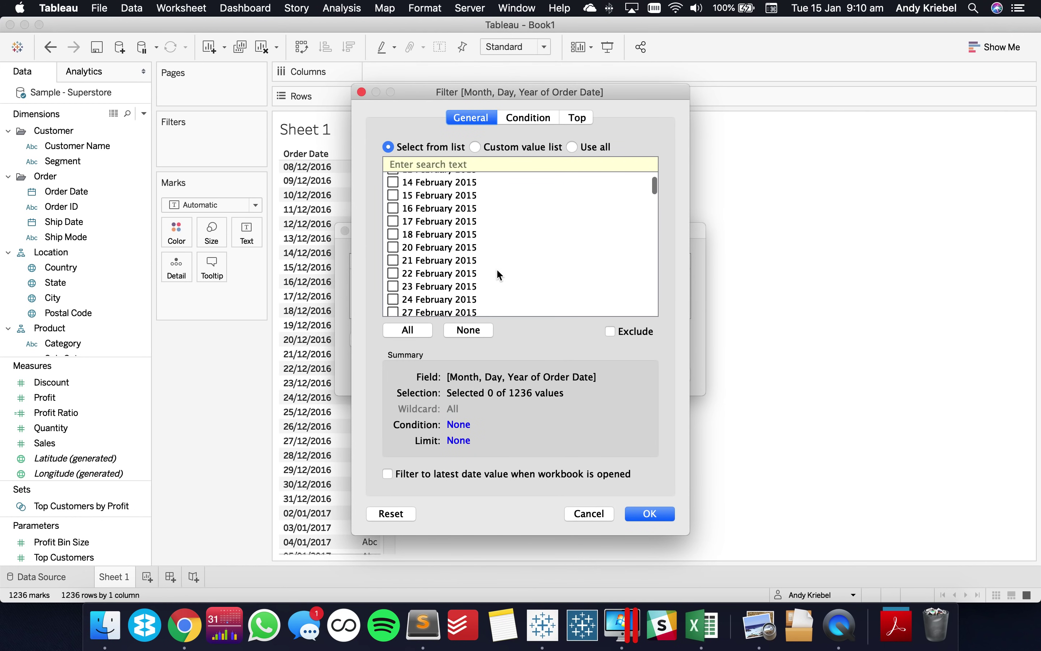
drag(651, 202, 486, 313)
click(481, 310)
scroll(463, 264, up, 20)
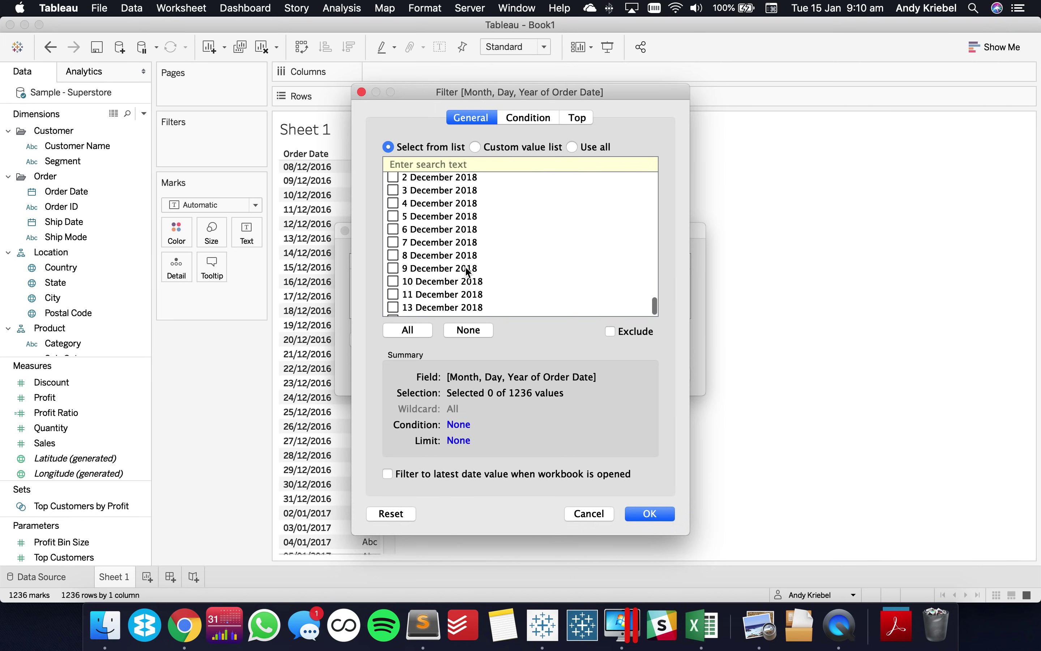
scroll(460, 268, up, 3)
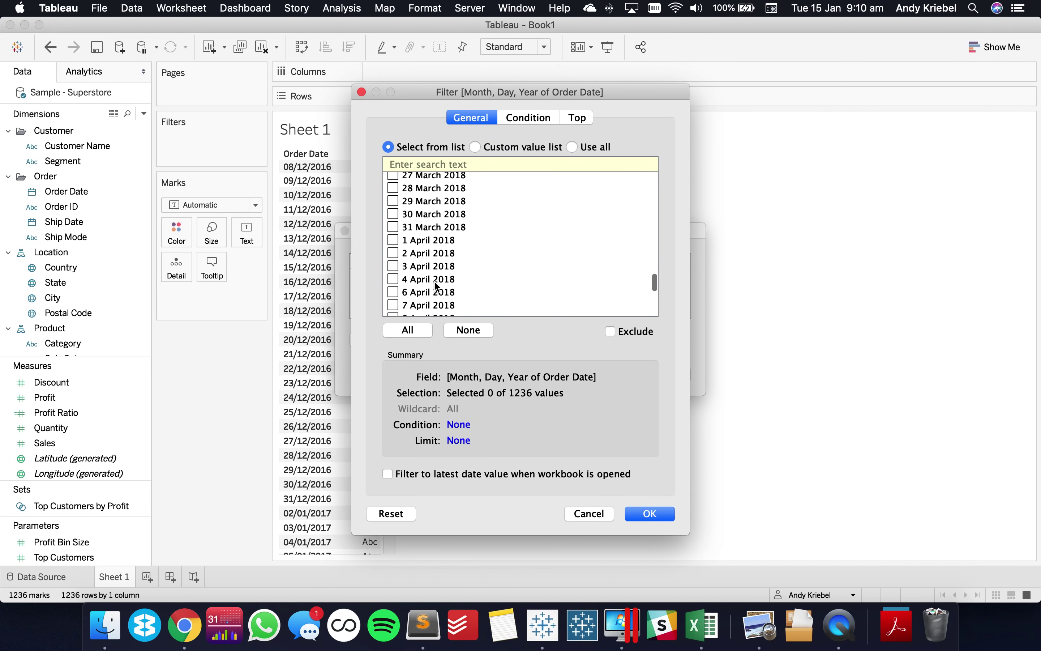
shift+click(432, 271)
click(394, 282)
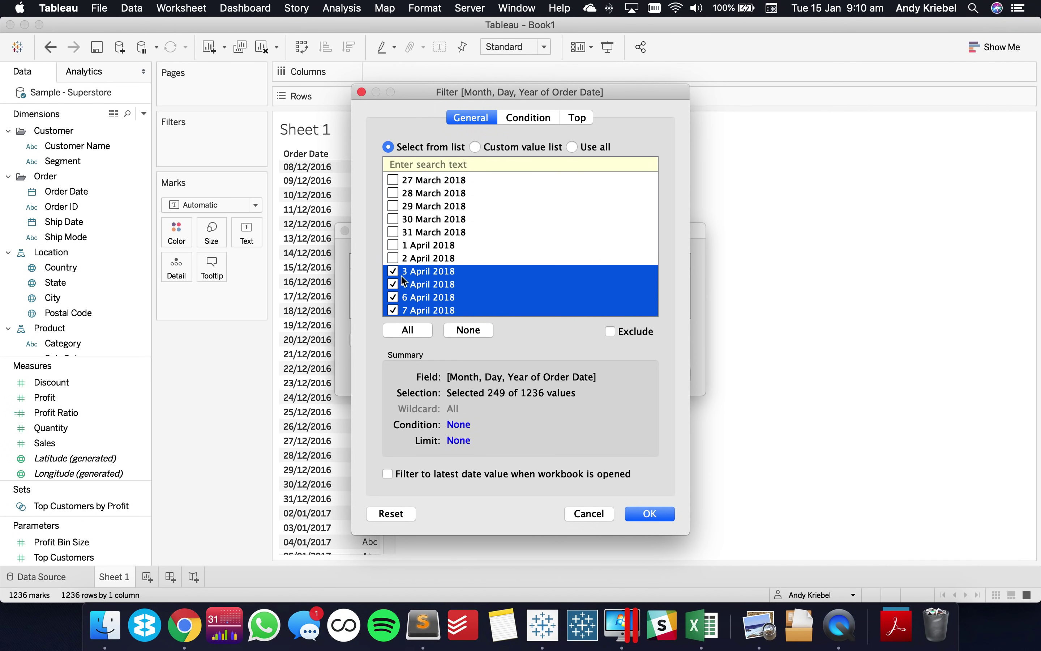
click(610, 331)
click(664, 516)
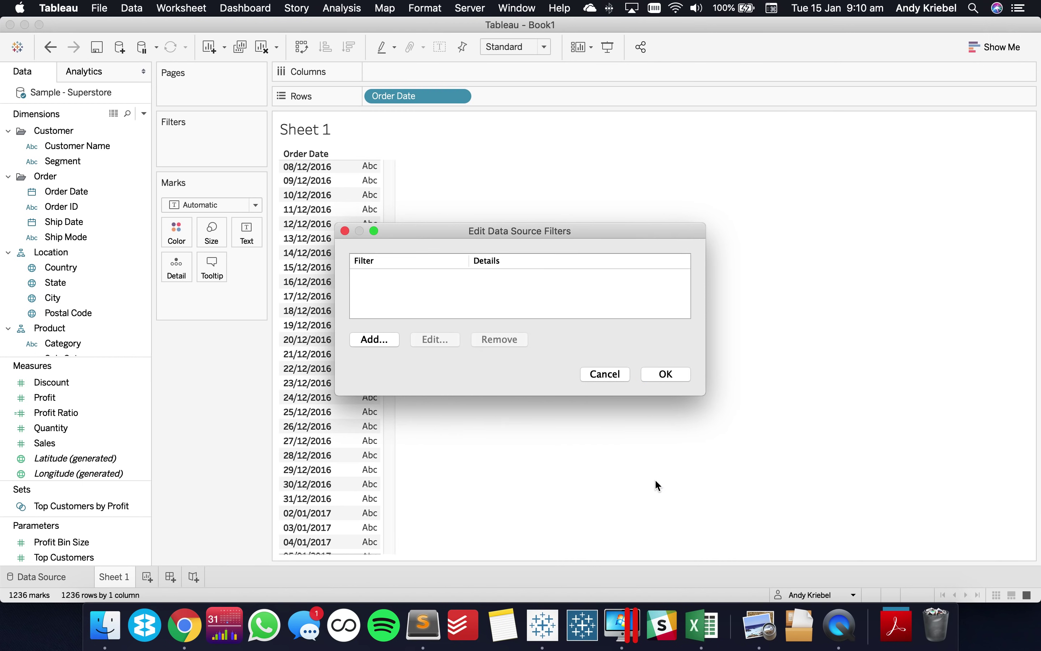
click(666, 373)
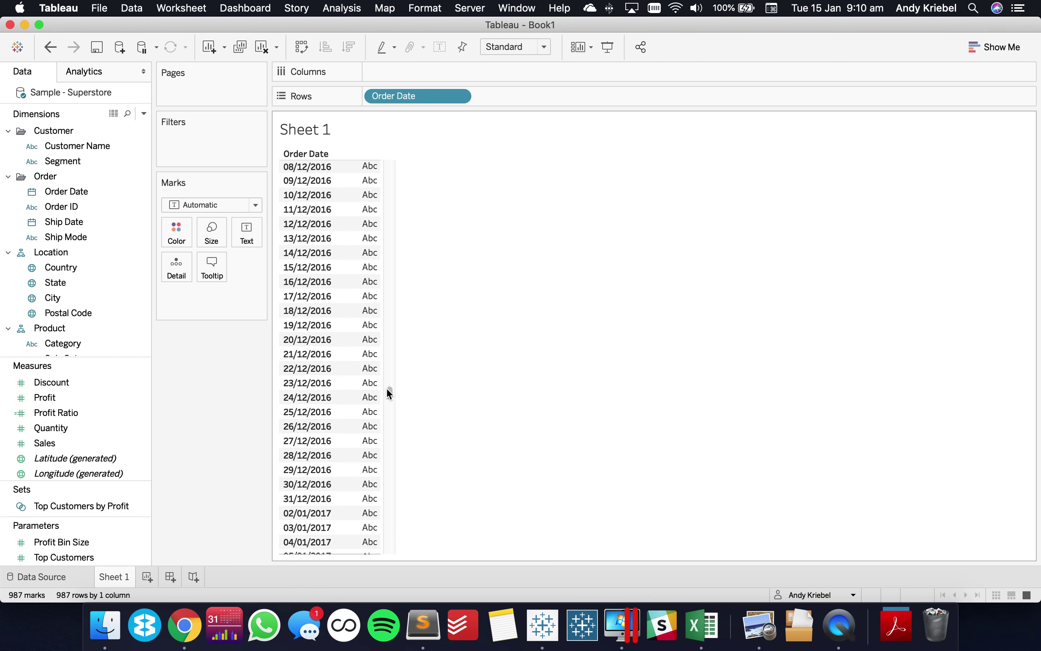
drag(389, 396, 397, 576)
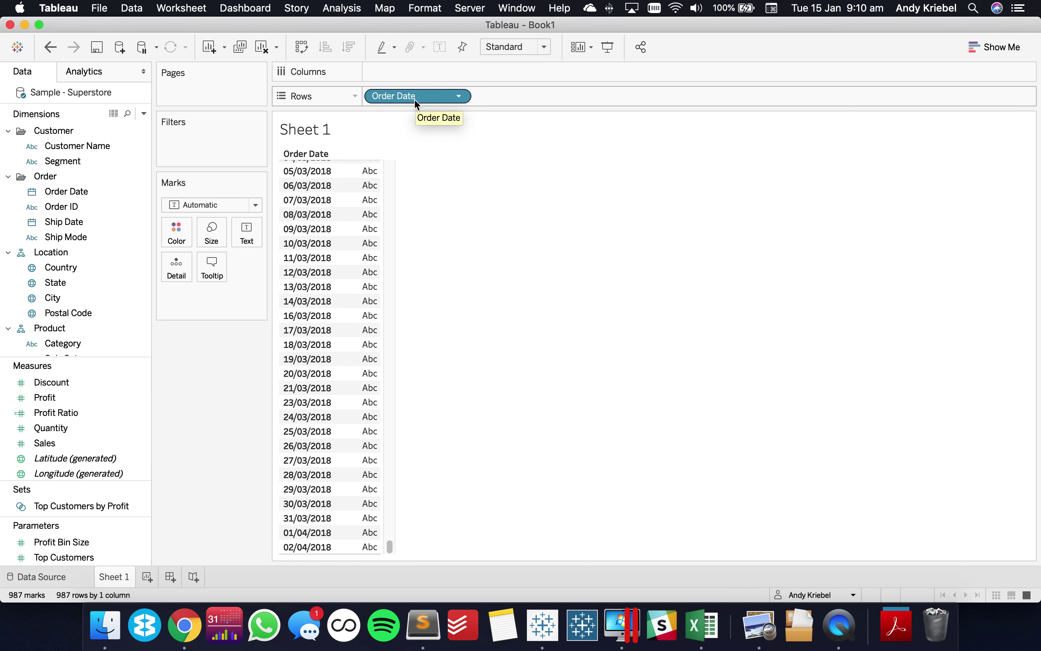
Start a new calculated field named Most Recent Date.
click(144, 113)
click(86, 128)
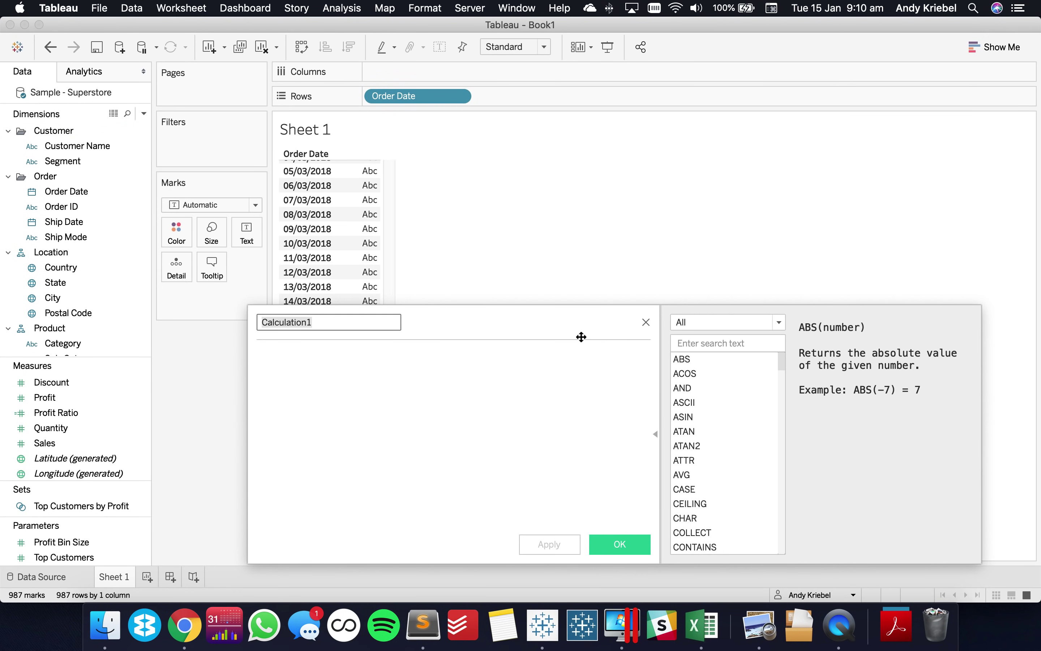
text(Most )
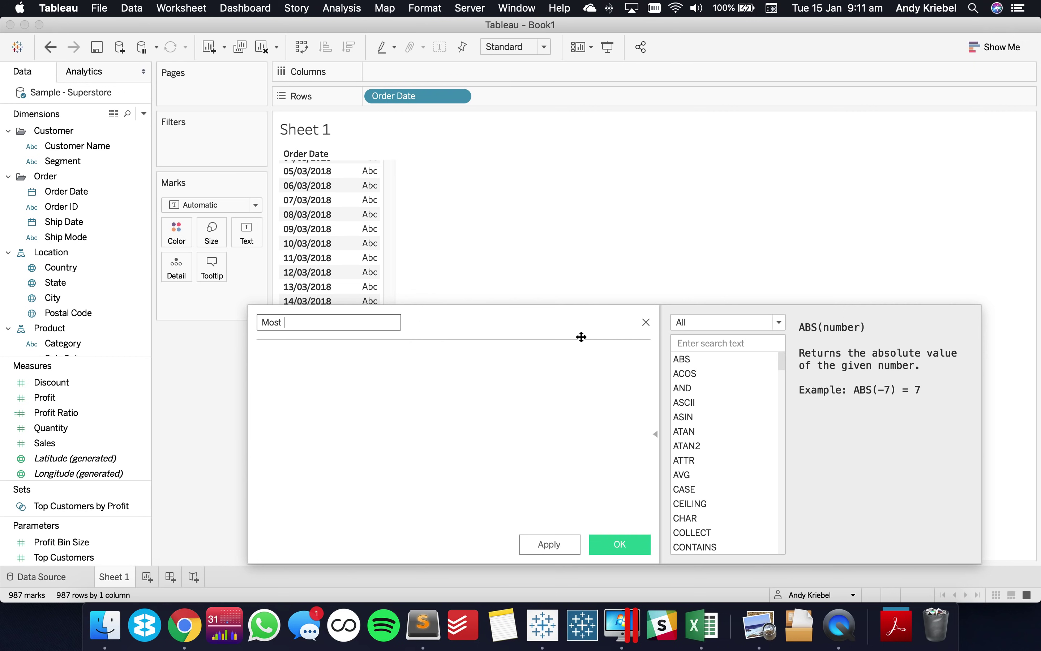
text(Recent Date)
key(Tab)
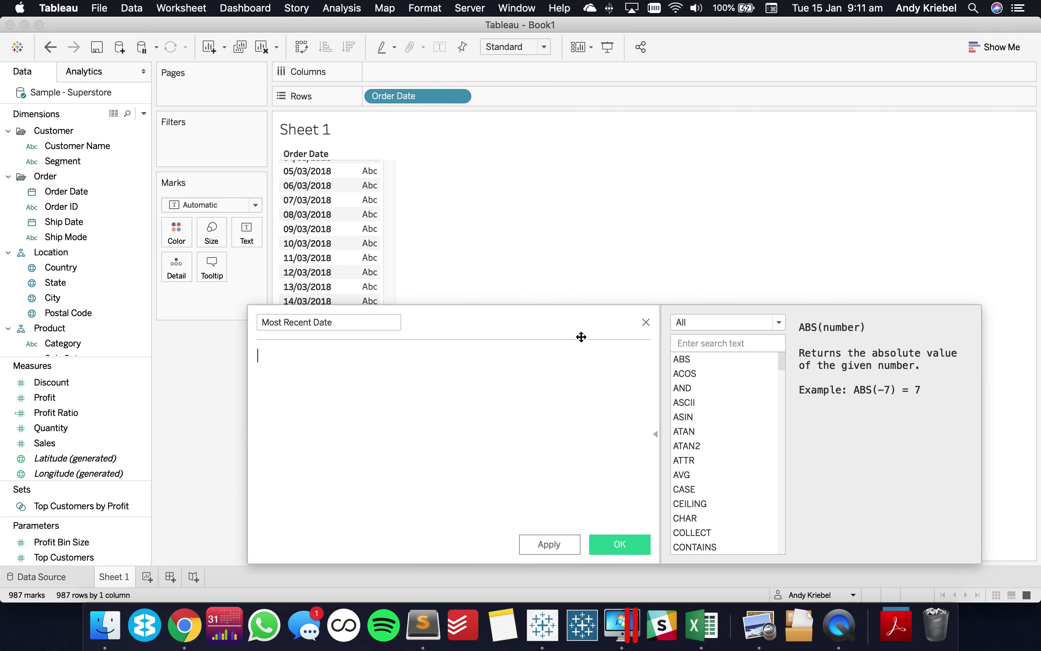
Define the Most Recent Date calculation as { MAX([Order Date]) } and save it.
text(fix)
key(Return)
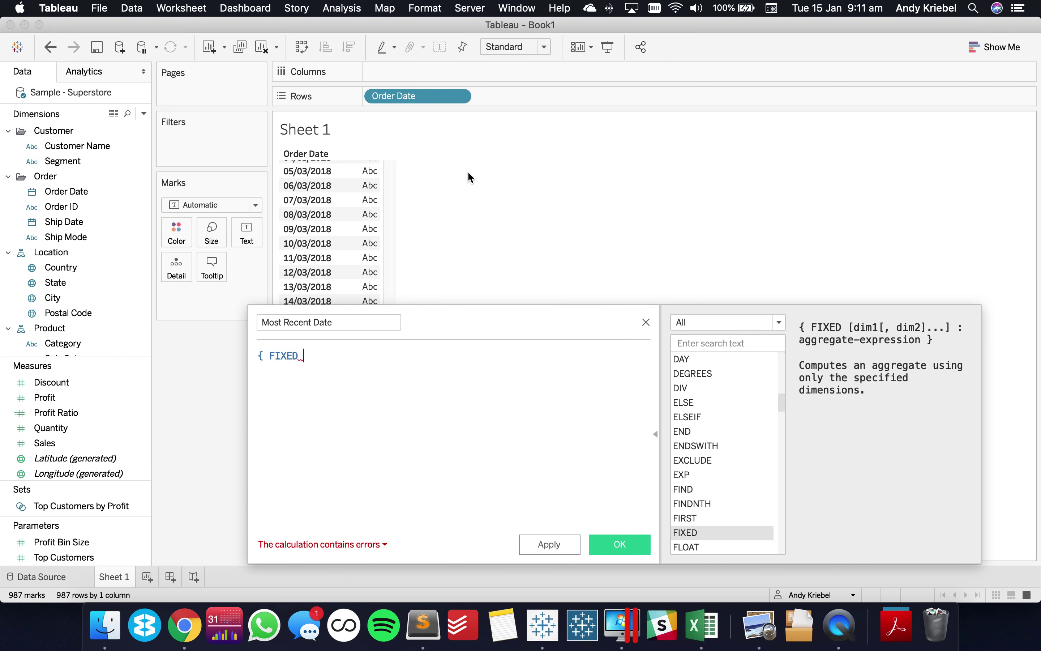
key(BackSpace)
key(BackSpace)
key(BackSpace)
key(BackSpace)
key(BackSpace)
key(BackSpace)
text(MAX)
key(Return)
drag(415, 111, 304, 363)
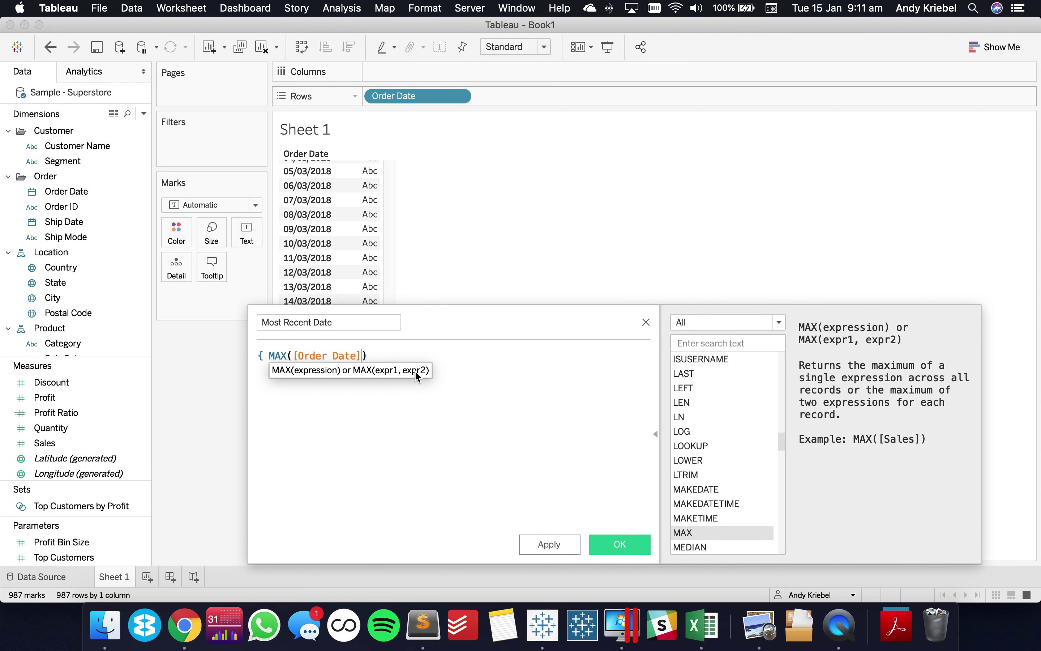
click(418, 355)
text(})
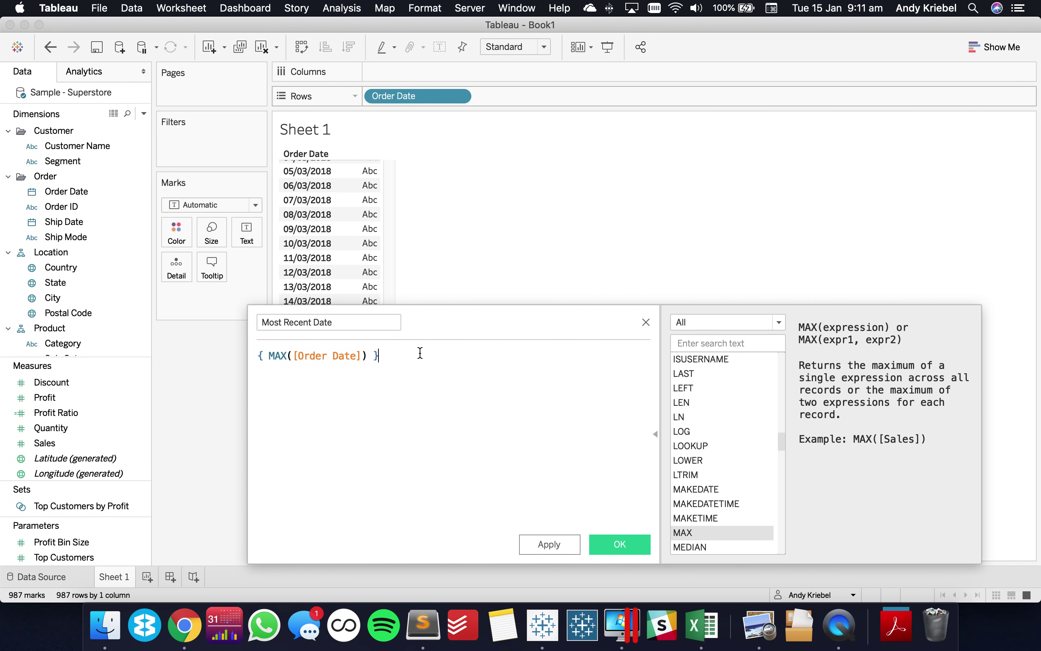
click(613, 544)
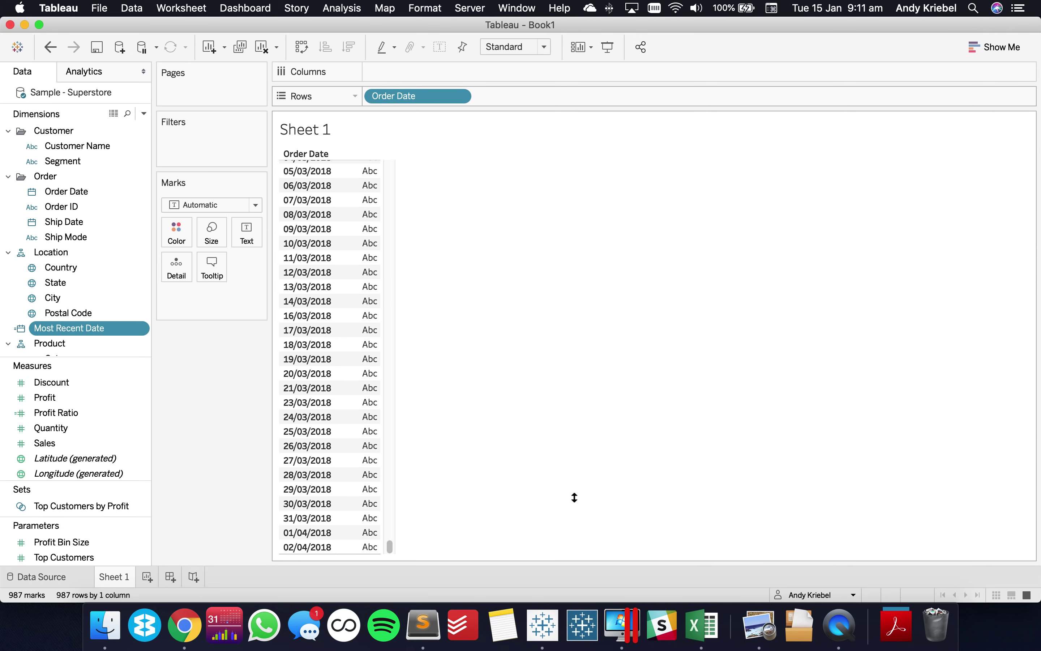
Add Most Recent Date to Rows as a discrete field after Order Date.
drag(110, 335, 557, 107)
click(474, 192)
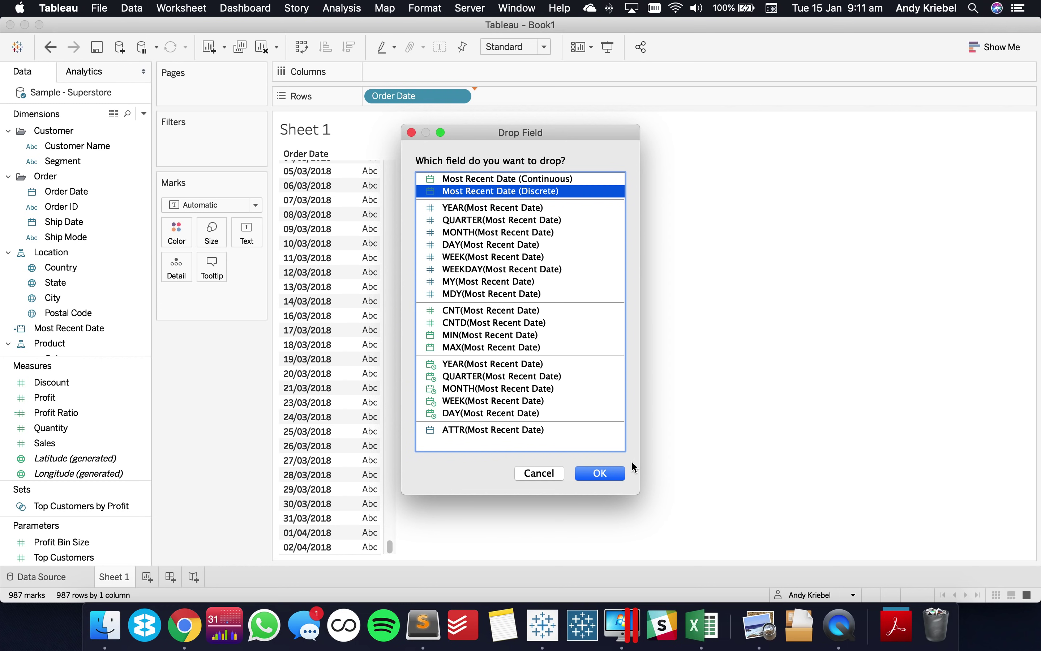
click(600, 473)
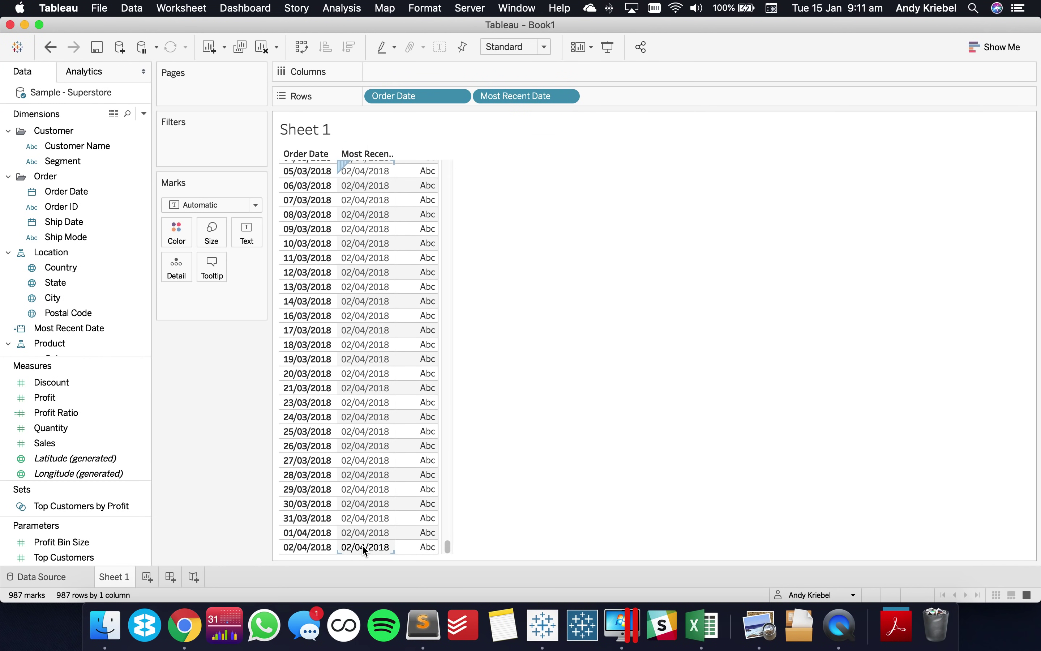
Start another calculated field named Jan 1 CY.
click(145, 113)
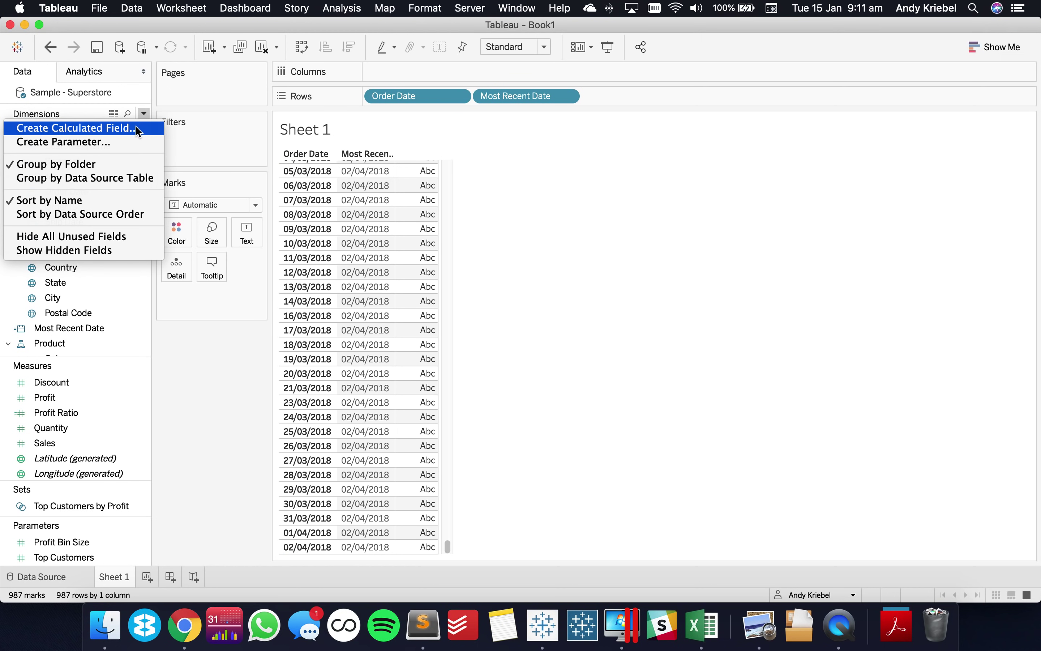
click(137, 130)
text(Fi)
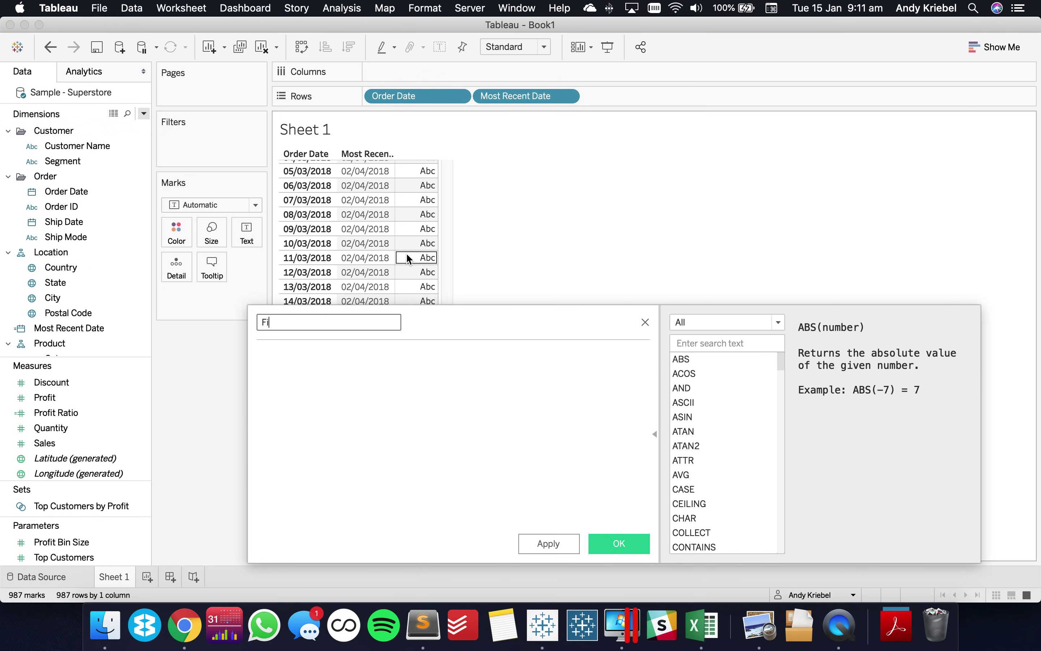
text(rst Day)
key(super+a)
text(Jan 1 CY)
key(Tab)
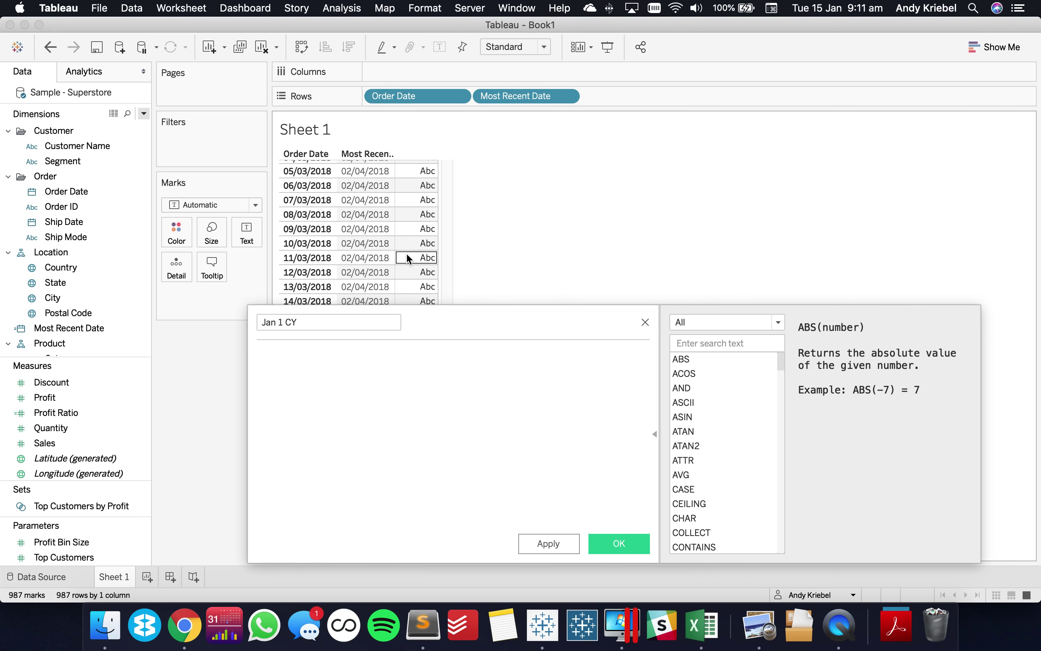
Enter a DATETRUNC function in the Jan 1 CY formula with [Most Recent Date] as its argument.
text(date)
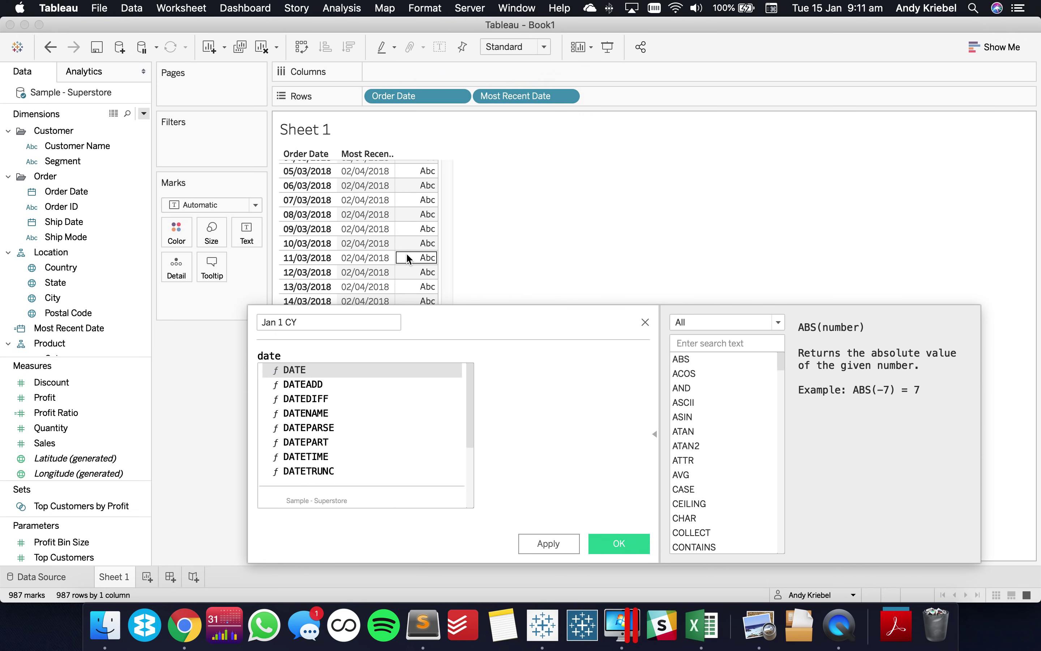
key(Down)
key(Down)
key(Down)
key(Down)
key(Down)
key(Down)
key(Down)
key(Return)
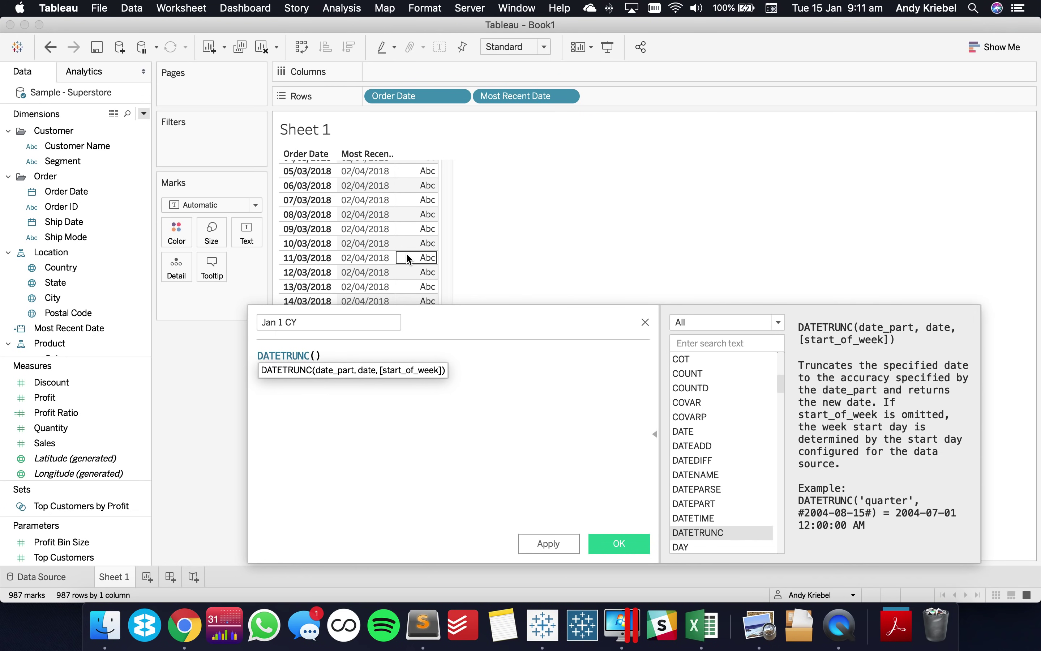
text(mos)
key(Return)
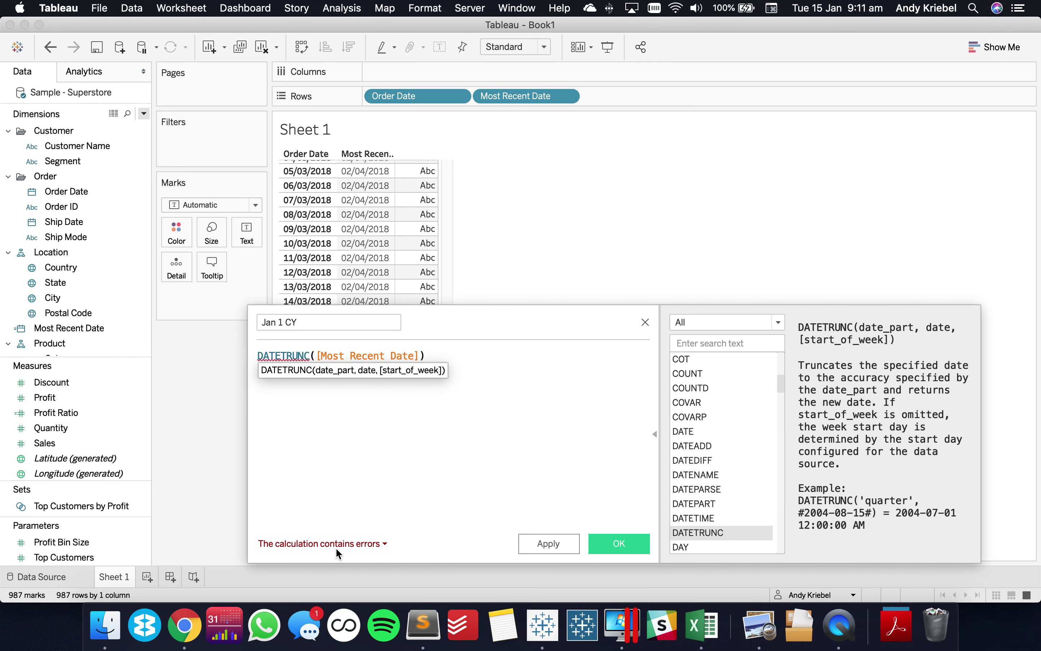
Try wrapping [Most Recent Date] in DATETIME inside the DATETRUNC formula and check the calculation error.
click(335, 549)
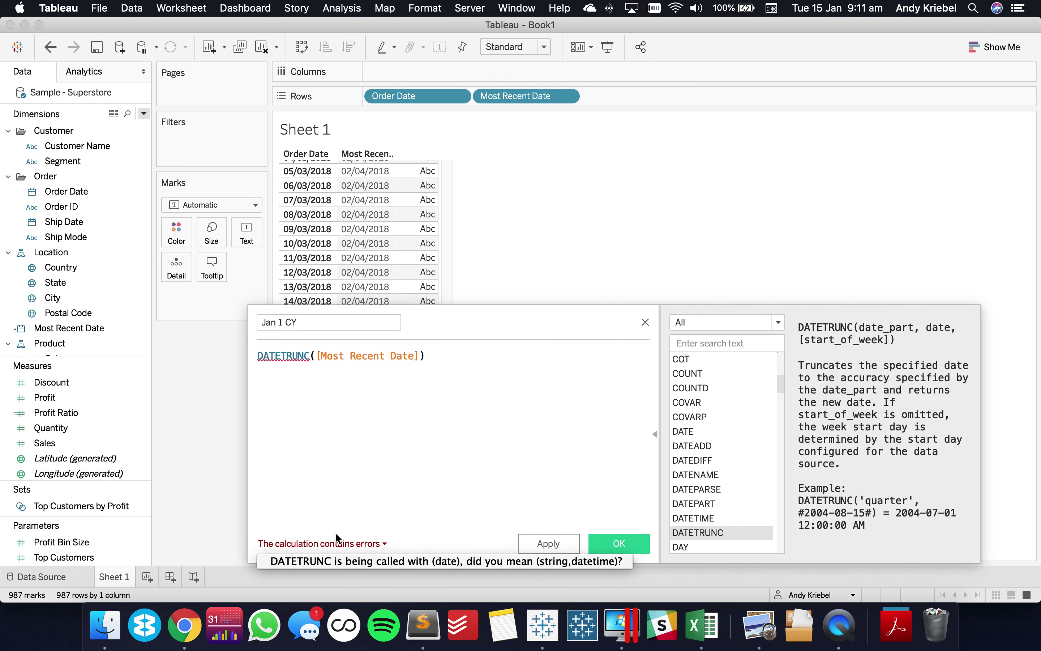
click(316, 355)
click(317, 355)
text(DATETIME)
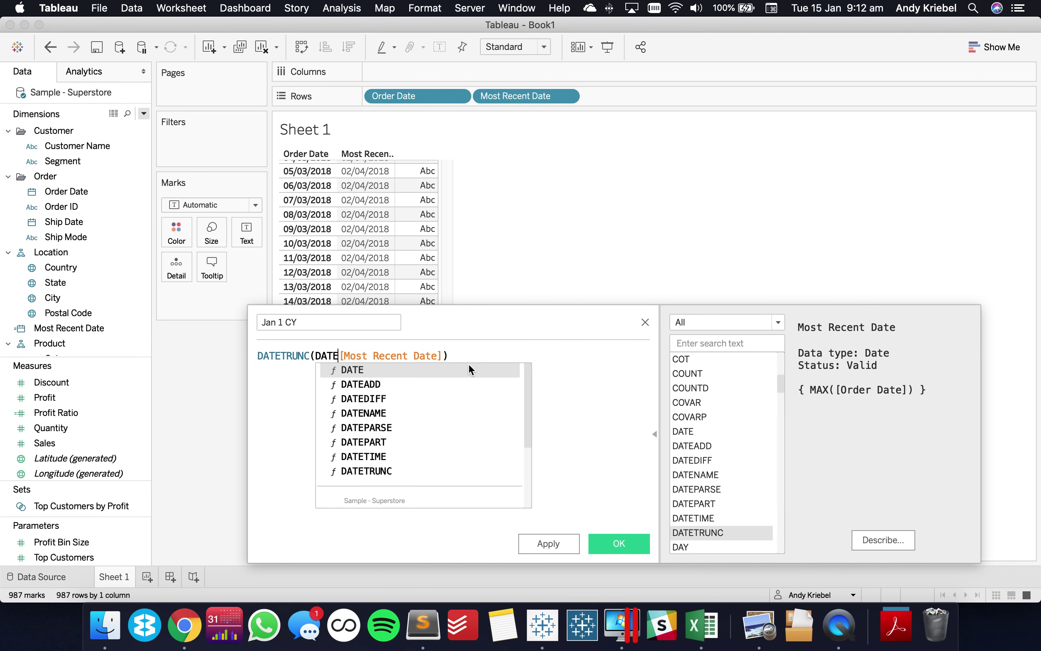
text(()
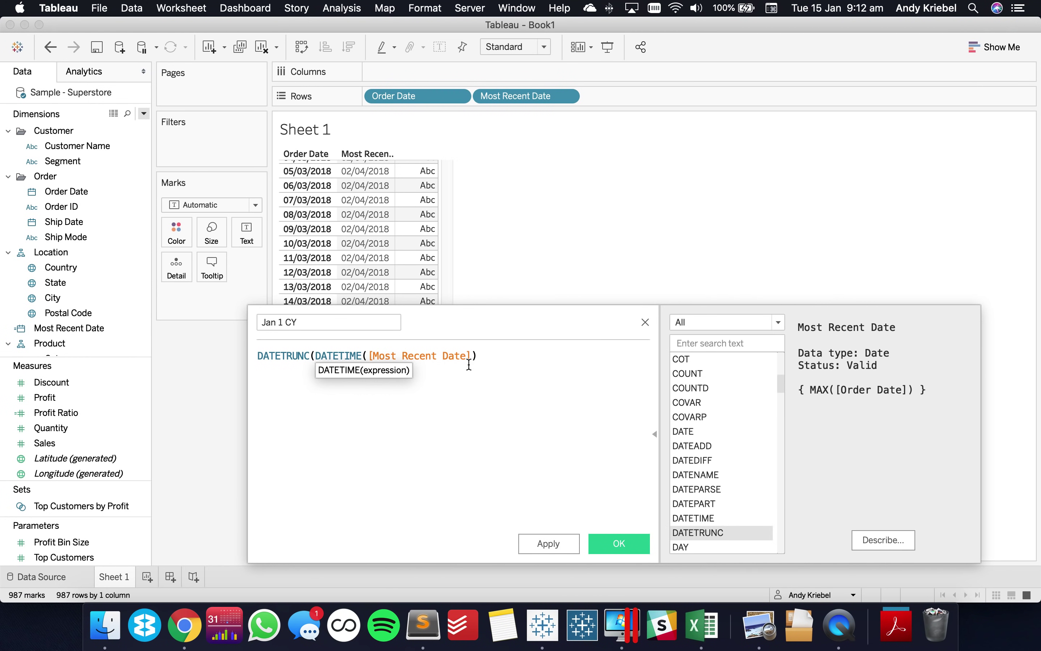
click(488, 359)
text())
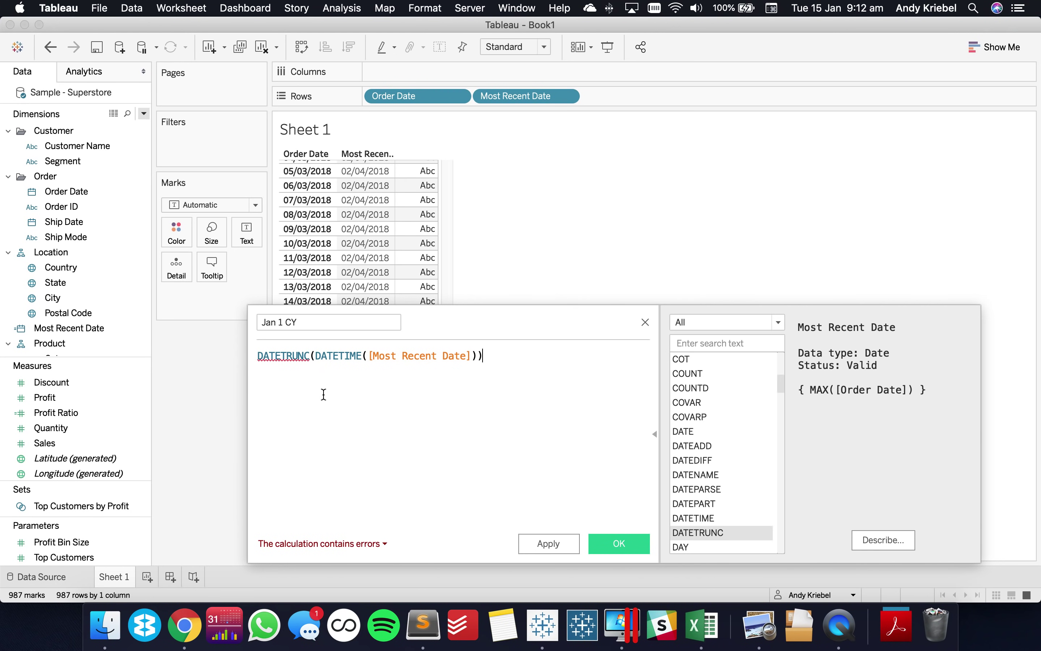
click(326, 545)
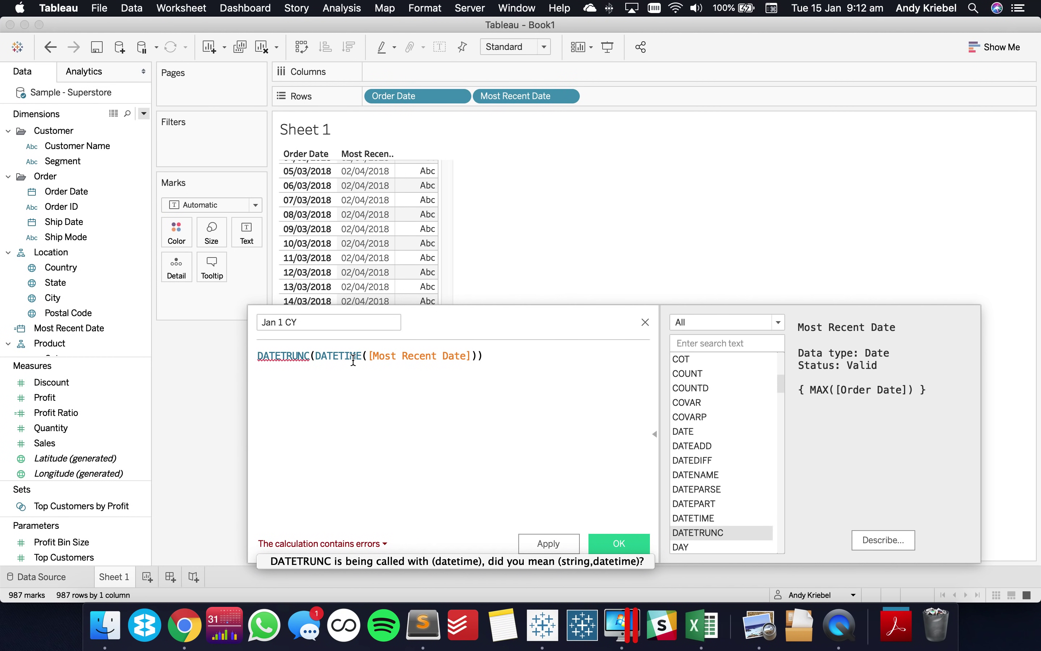
click(408, 355)
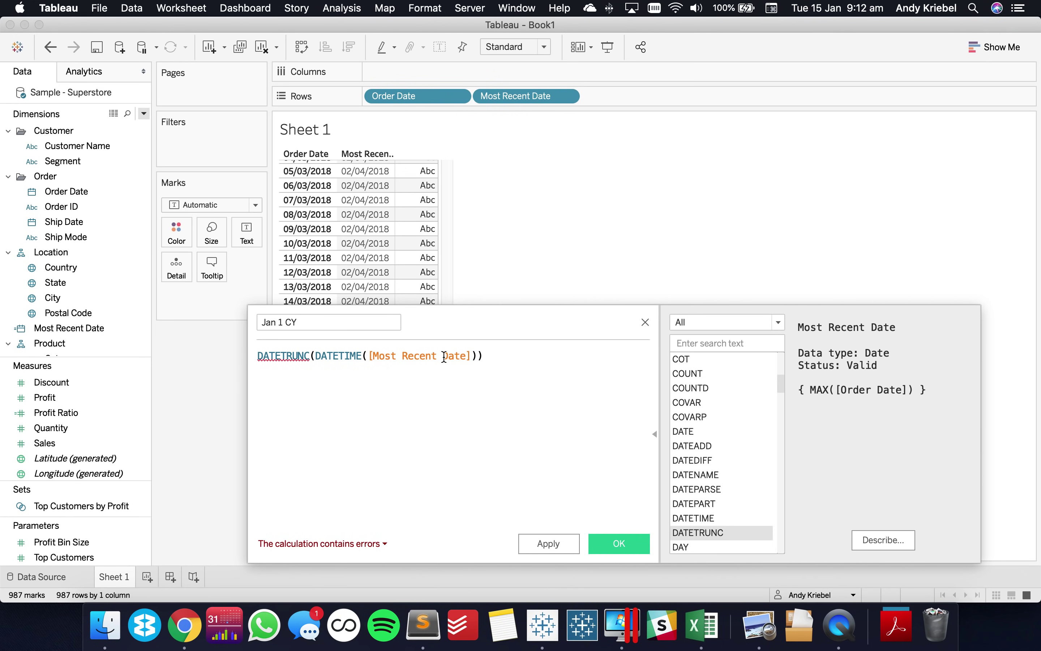
Replace the function's arguments so Jan 1 CY reads DATETRUNC('year',[Most Recent Date]) and save the calculation.
drag(315, 355, 521, 361)
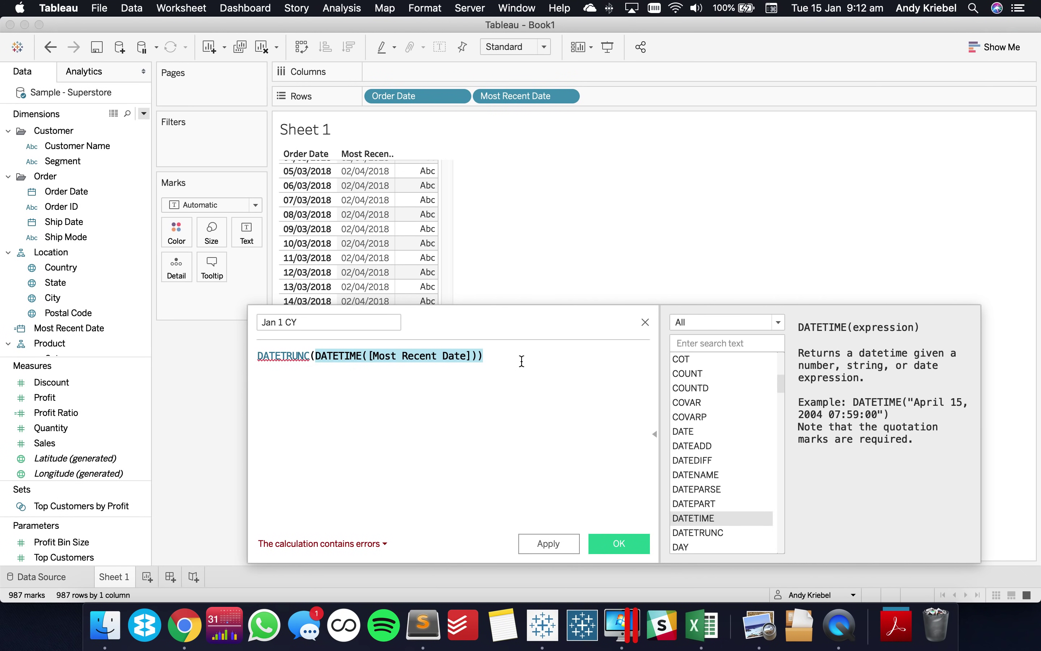
key(BackSpace)
text('year')
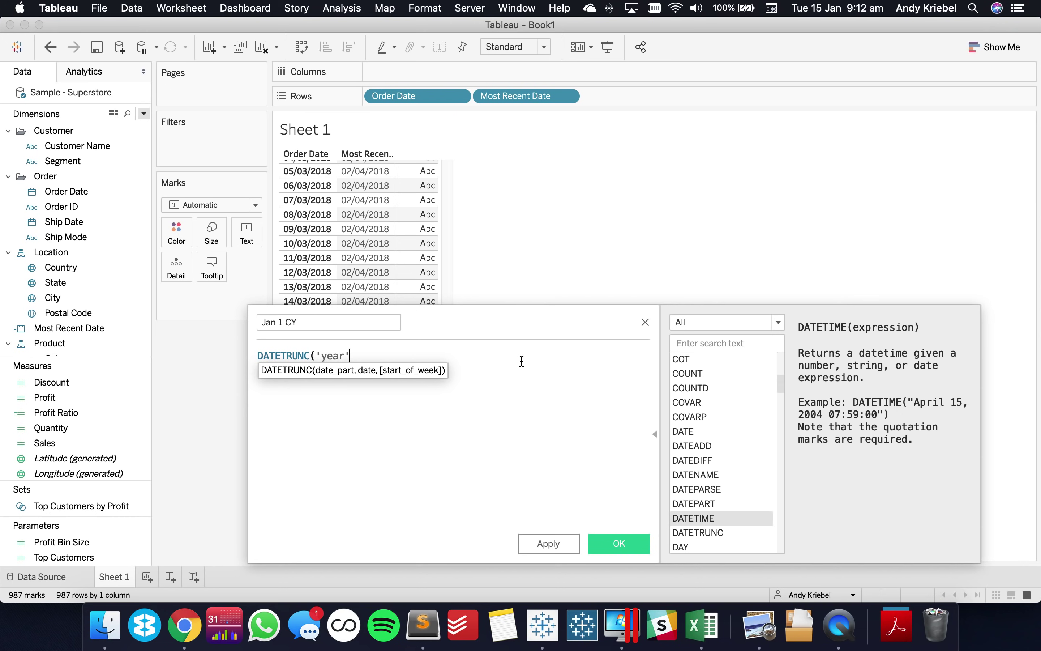
text(,ord)
key(BackSpace)
key(BackSpace)
key(BackSpace)
text(most)
key(Return)
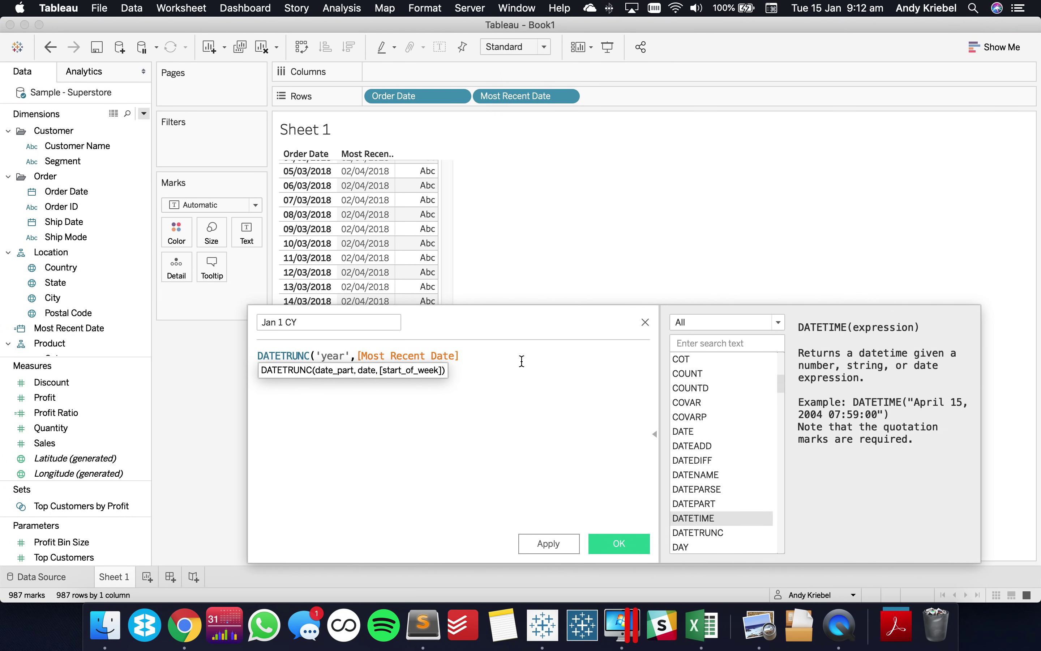
text())
click(606, 543)
Change Jan 1 CY's data type to Date and add it to Rows as a discrete field after Most Recent Date.
click(69, 253)
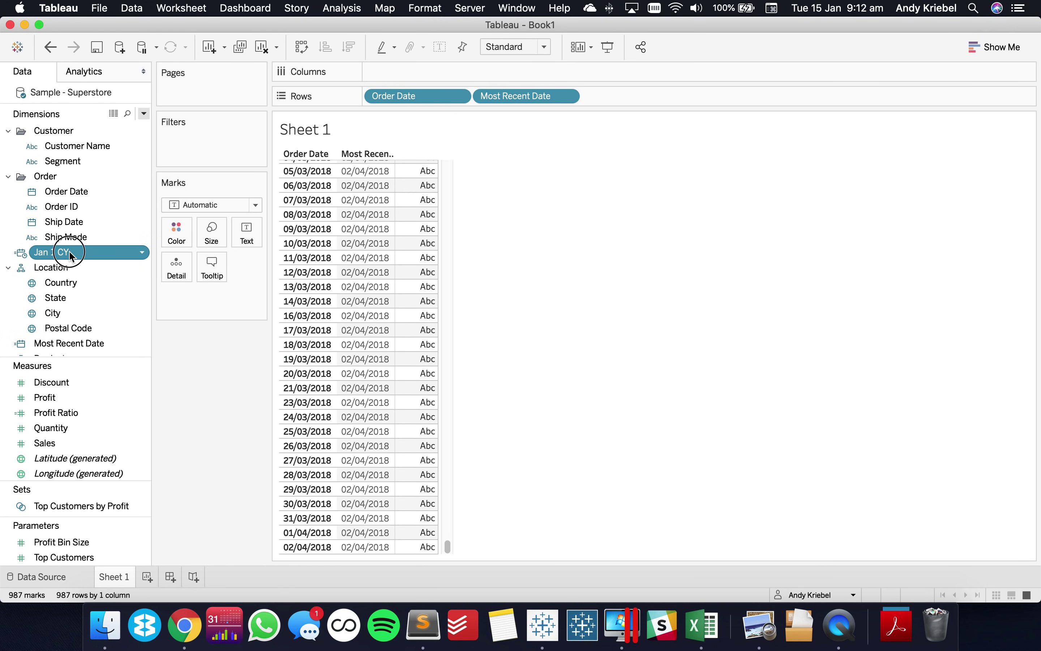
click(68, 268)
click(20, 253)
click(43, 311)
drag(67, 251, 611, 100)
click(478, 191)
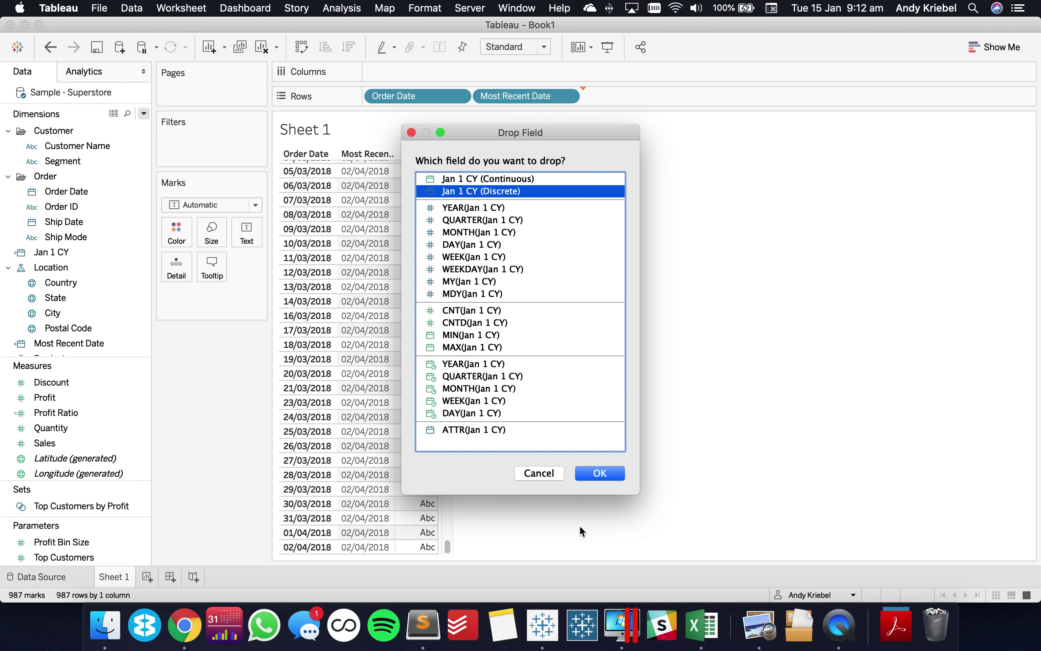
click(598, 474)
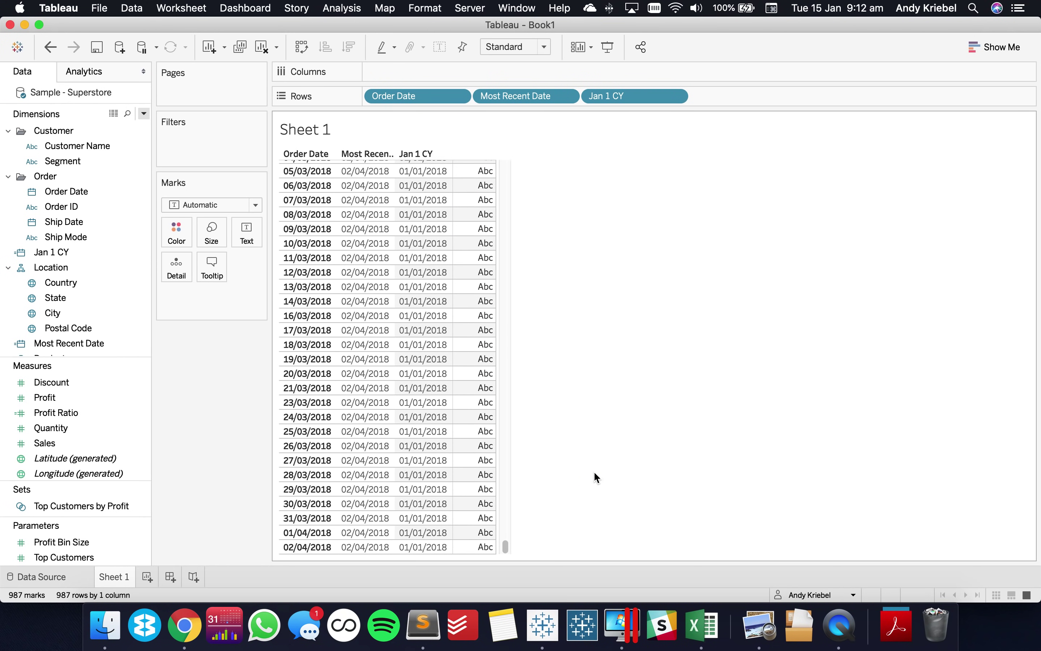
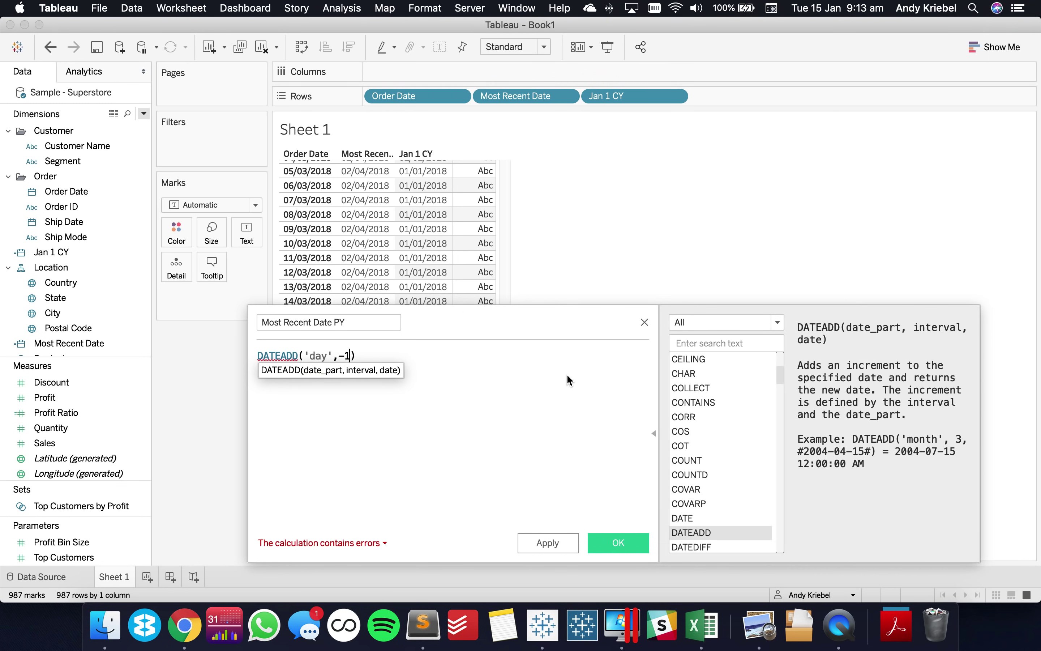
Complete the Most Recent Date PY formula as DATEADD('year',-1,[Most Recent Date]) and save it.
key(Left)
key(Left)
key(Left)
key(Left)
text(year',-1,mos)
click(567, 375)
key(Return)
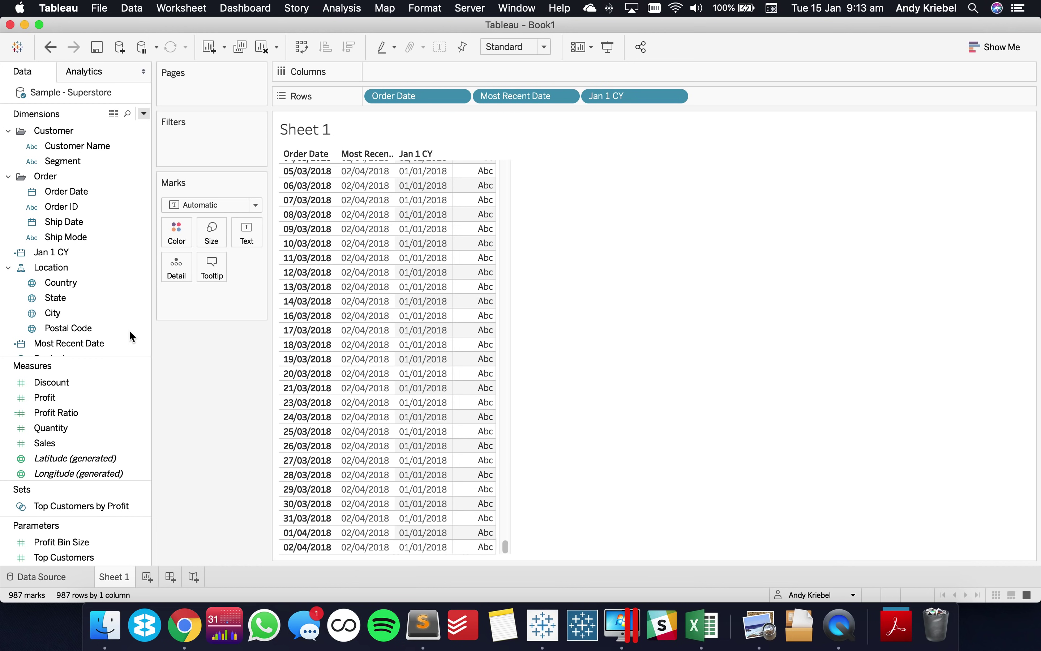
Change Most Recent Date PY's data type to Date and add it to Rows as a discrete field after Jan 1 CY.
drag(100, 342, 21, 346)
click(21, 346)
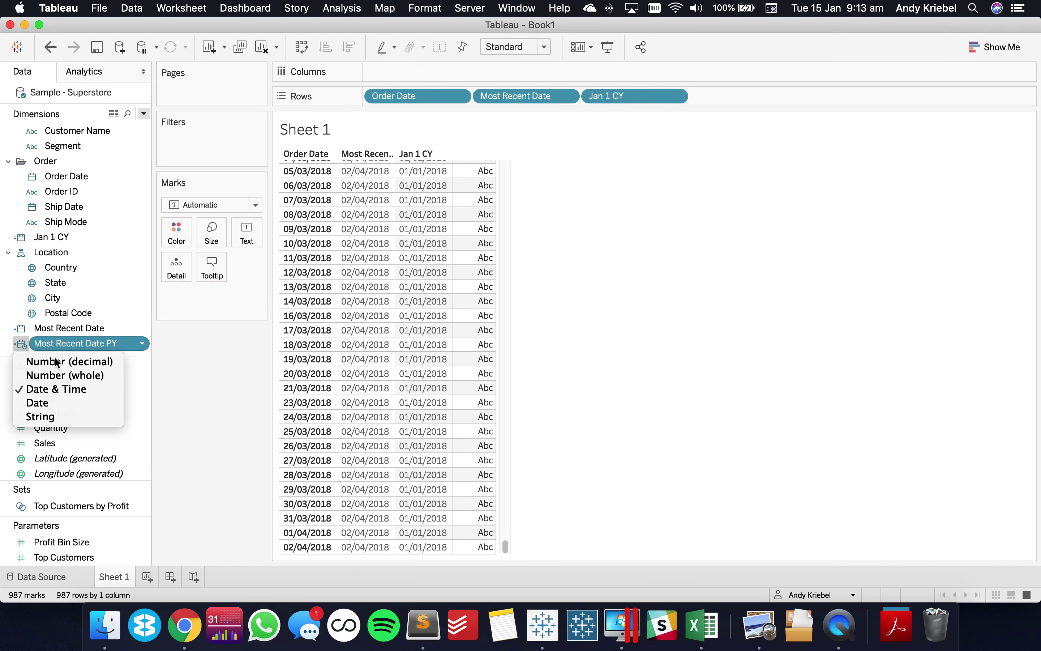
click(60, 403)
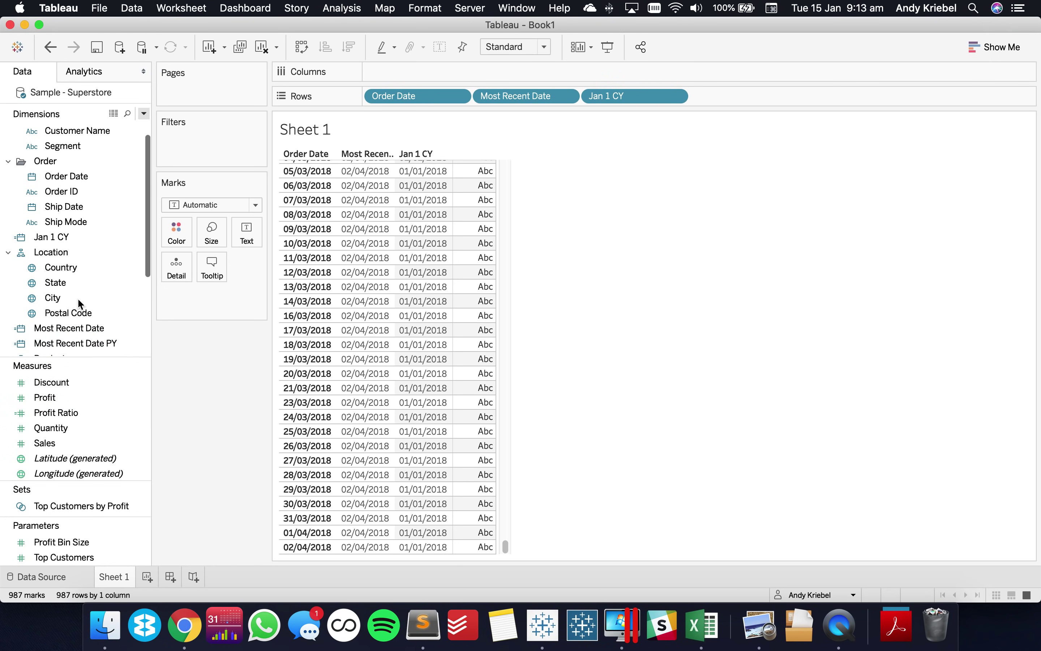
drag(93, 343, 715, 104)
click(506, 191)
click(610, 469)
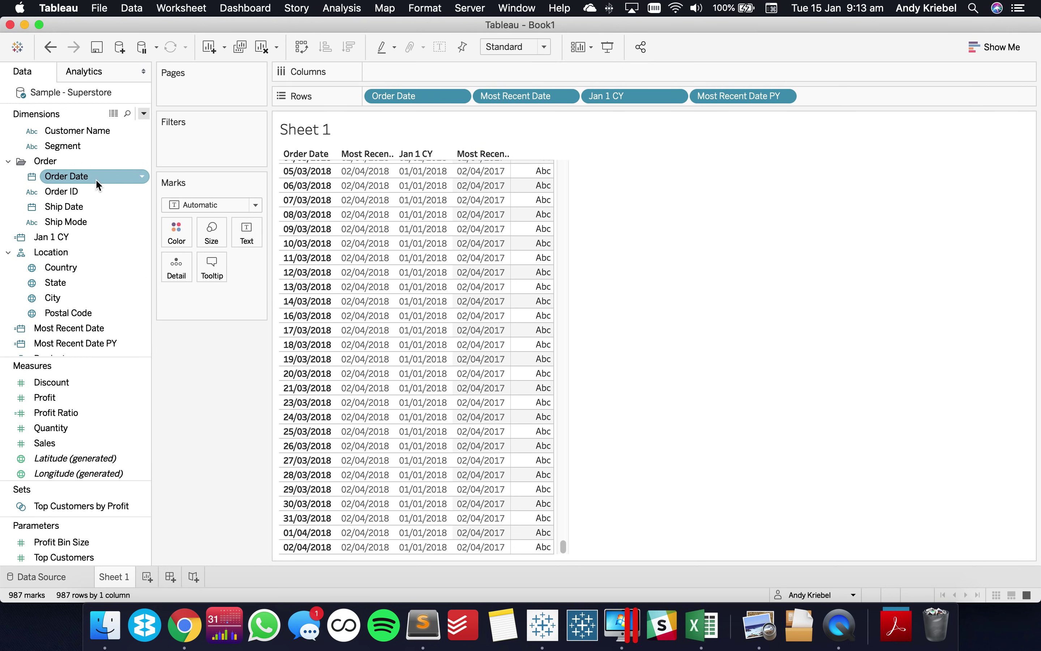
Create a calculated field based on Jan 1 CY and name it Jan 1 PY.
scroll(82, 314, down, 1)
scroll(83, 301, down, 6)
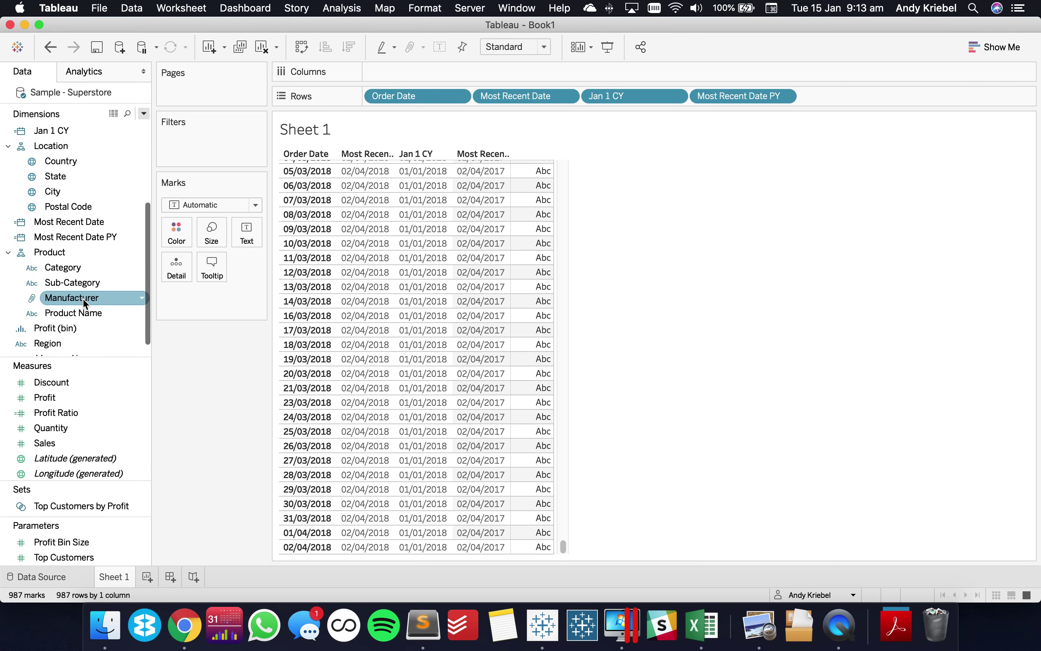
right_click(64, 131)
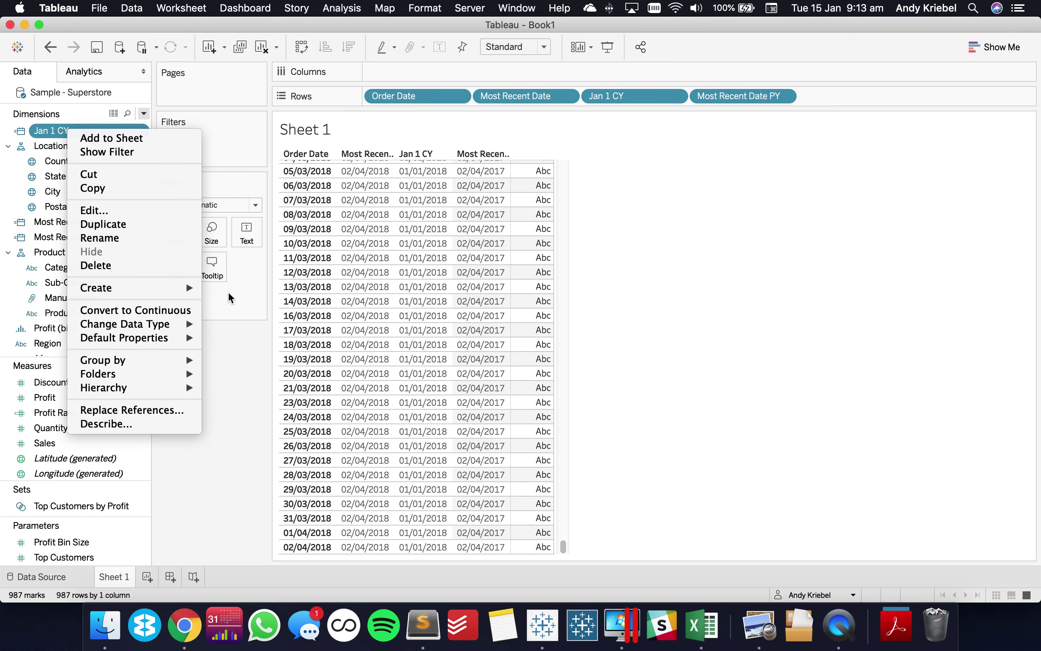
mouse_move(185, 287)
click(241, 291)
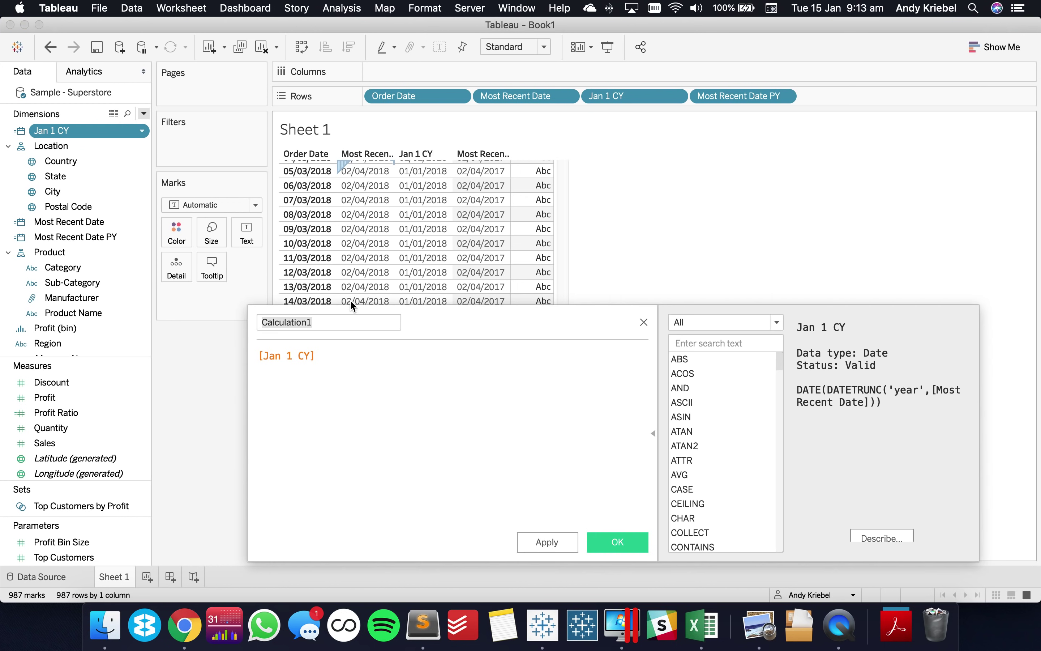
text(Jan 1)
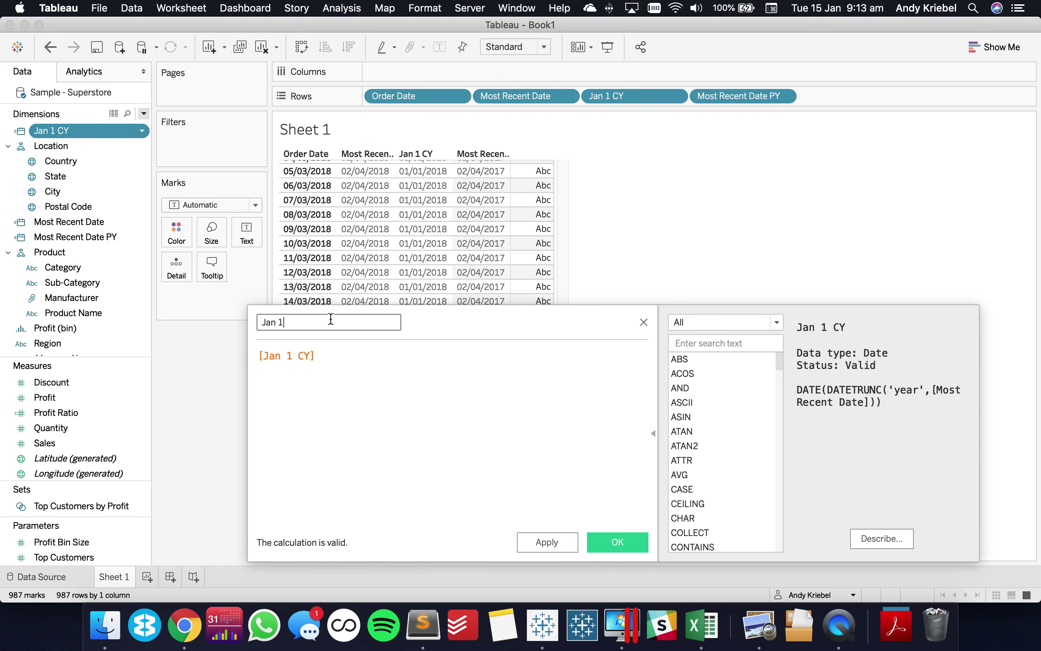
text( PY)
Define Jan 1 PY as DATEADD('year',-1,[Jan 1 CY]) and save the calculation.
key(Tab)
key(Left)
text(date)
key(Down)
key(Return)
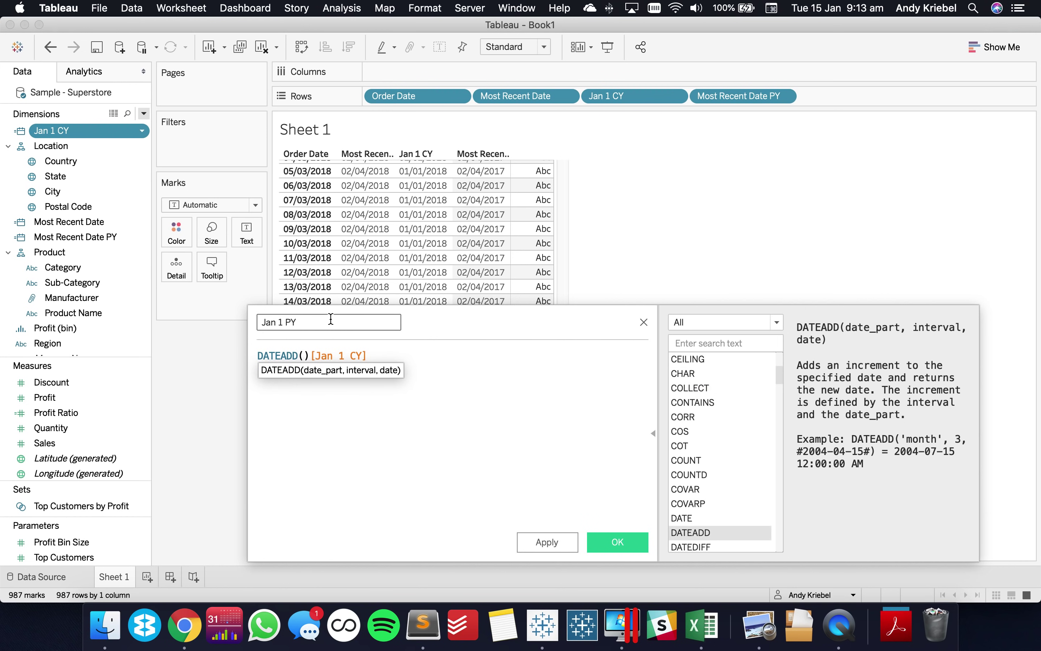
text('year')
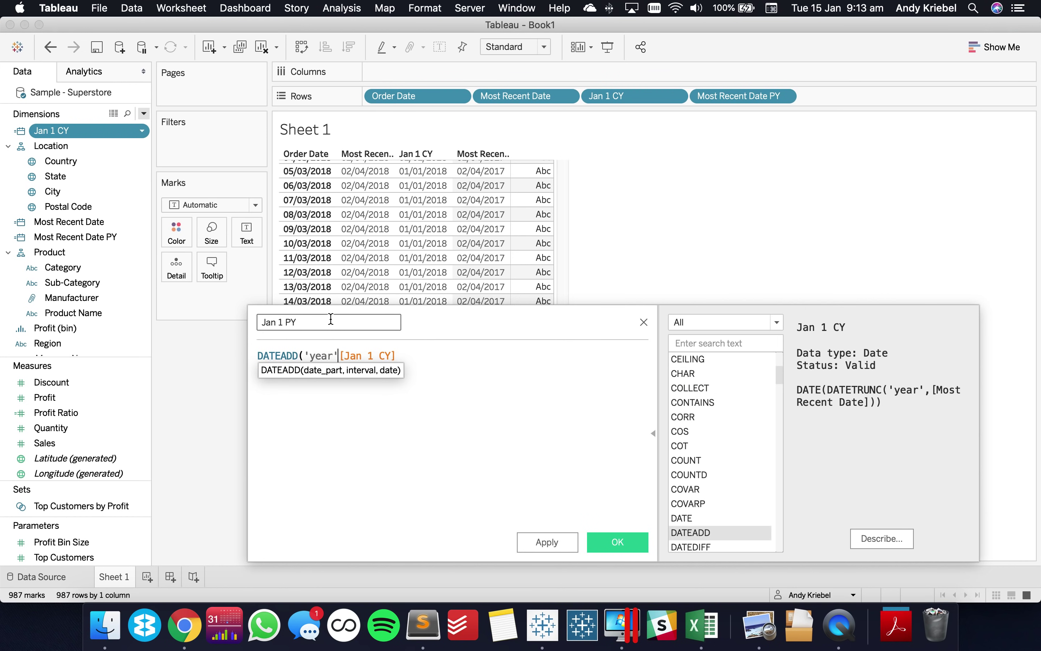
text(,-1,[Jan 1 CY]))
click(549, 510)
click(602, 542)
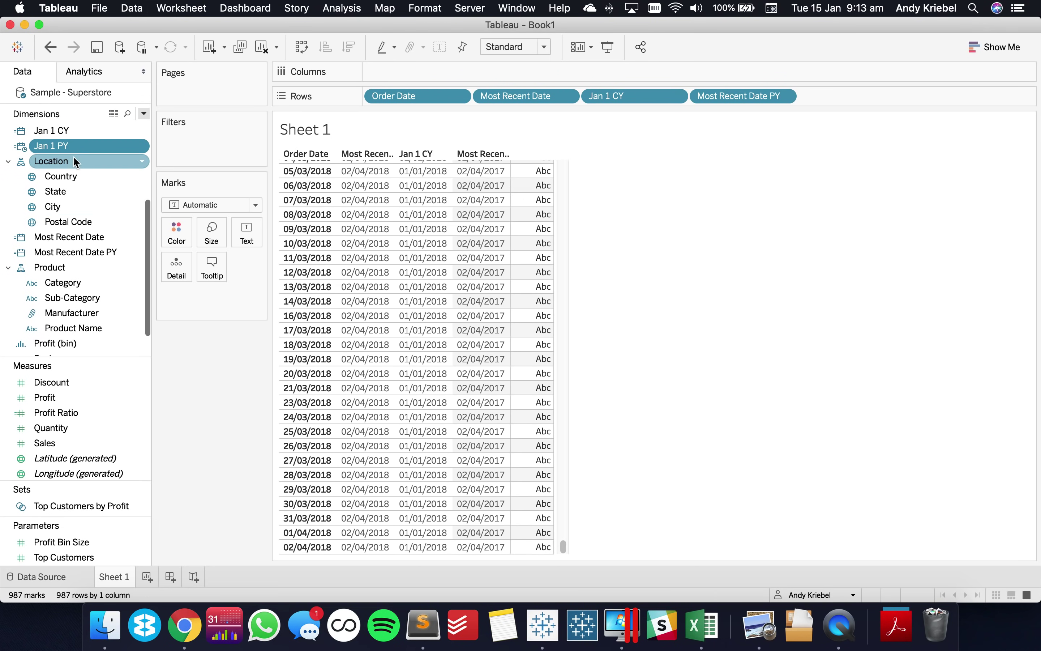
Add Jan 1 PY to Rows as a discrete field after Most Recent Date PY.
click(86, 152)
drag(86, 152, 823, 101)
click(517, 154)
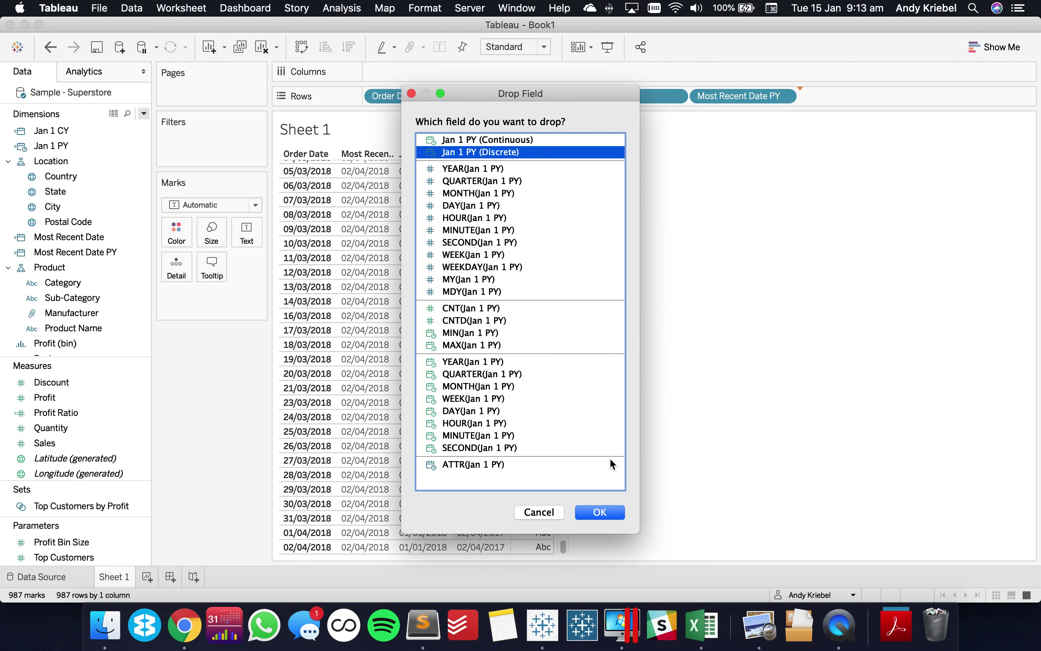
click(601, 512)
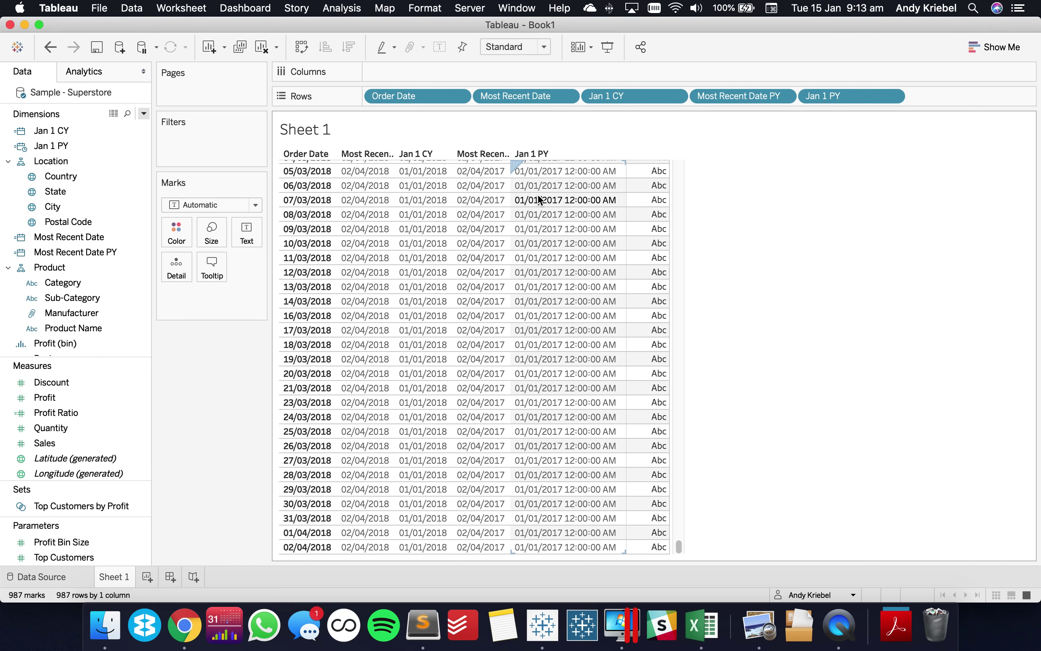
Clear the worksheet and start a calculated field named CY Sales.
click(264, 48)
click(143, 114)
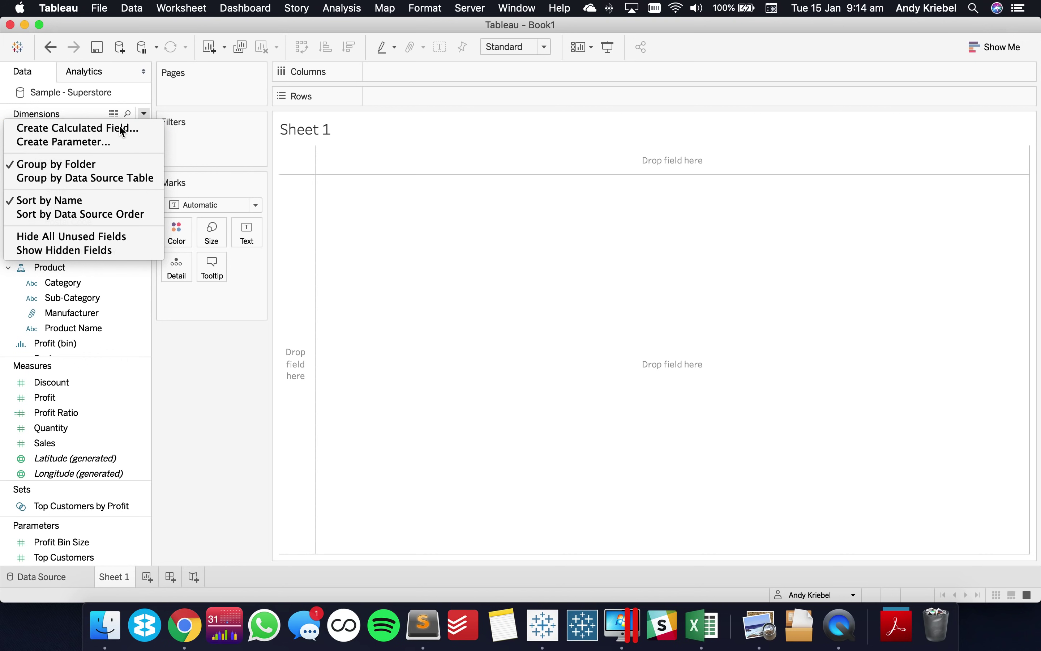
click(123, 128)
text(CY Sales)
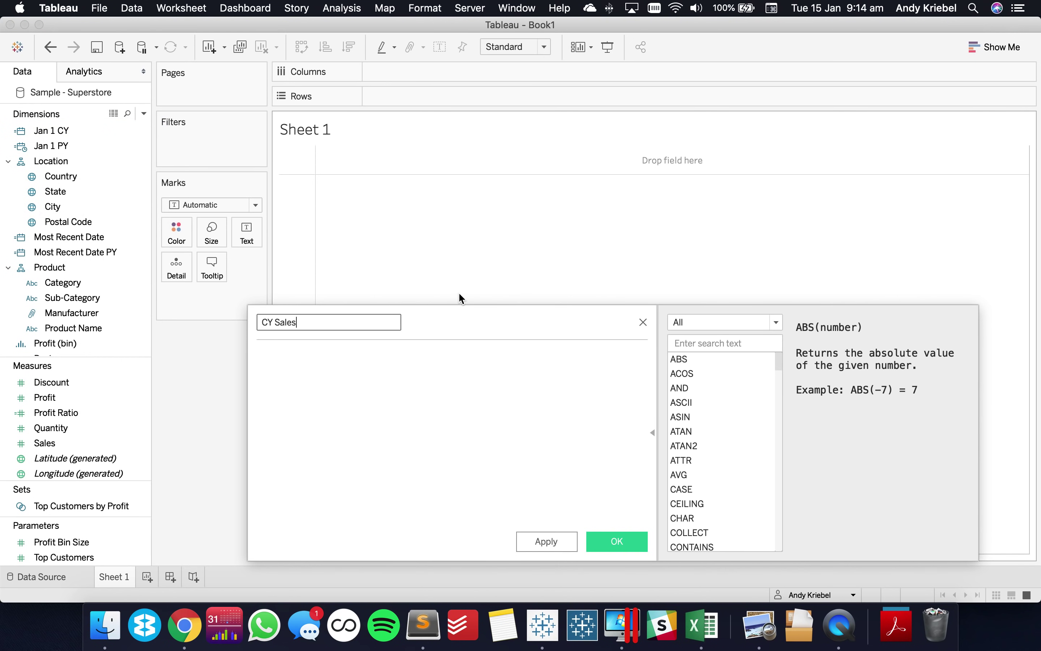
key(Tab)
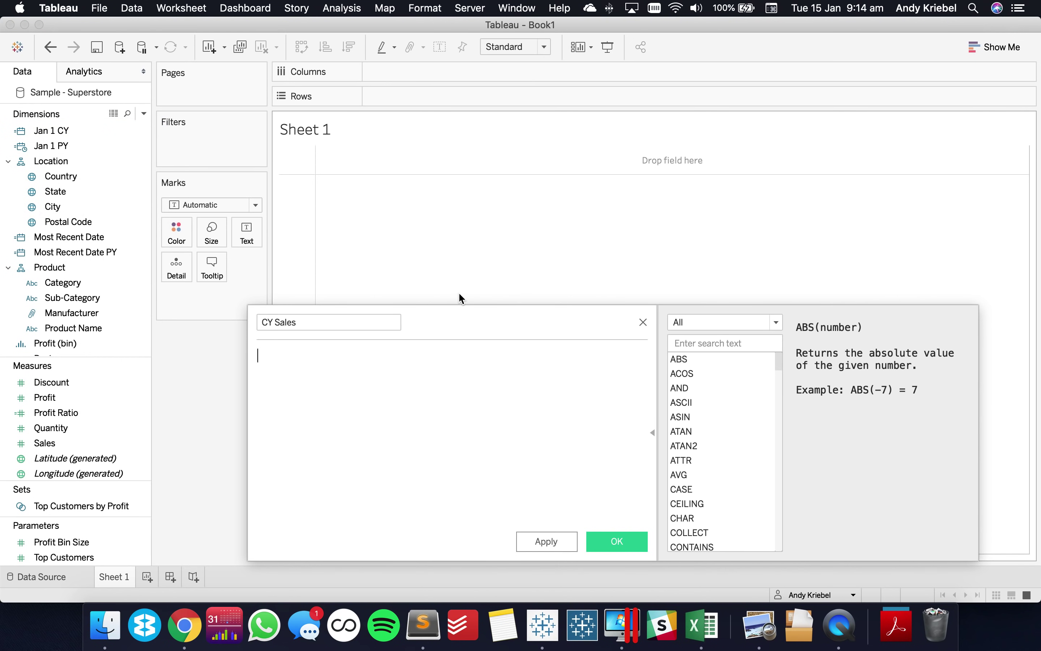
Enter the CY Sales condition IF [Order Date]>=[Jan 1 CY] AND [Order Date]<=[Most Recent Date].
text(IF ord)
key(Return)
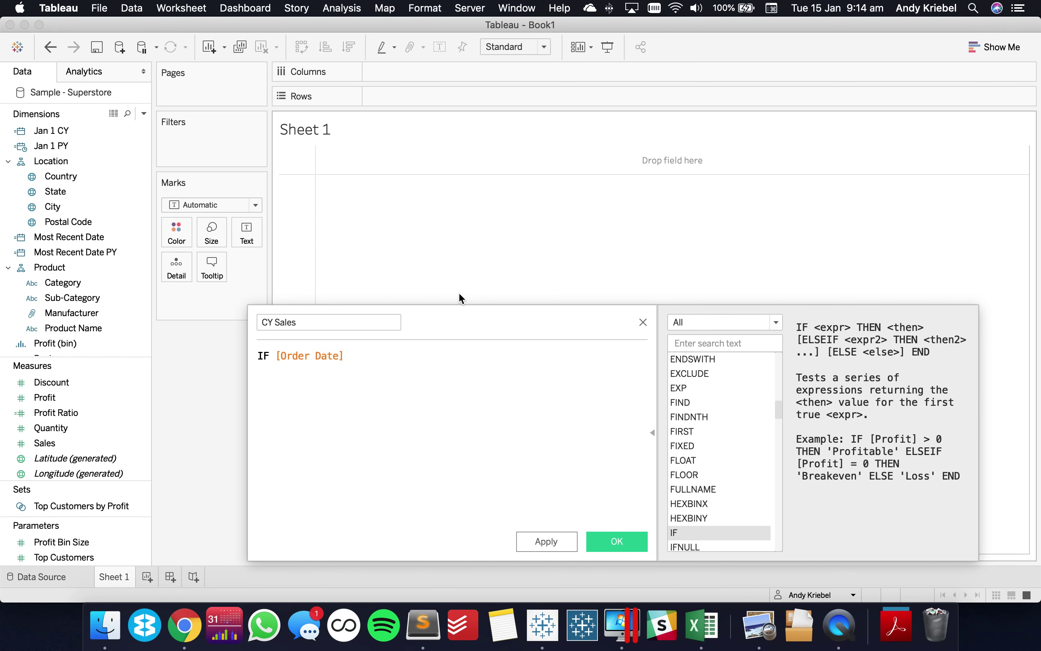
text(>=jan)
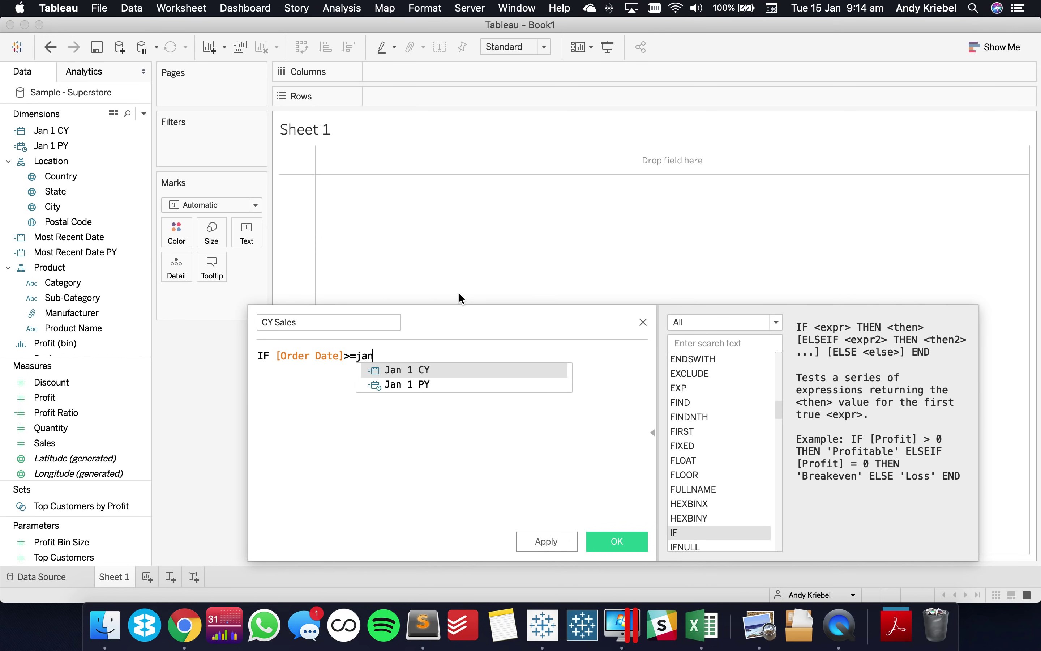
key(Return)
text(AND order)
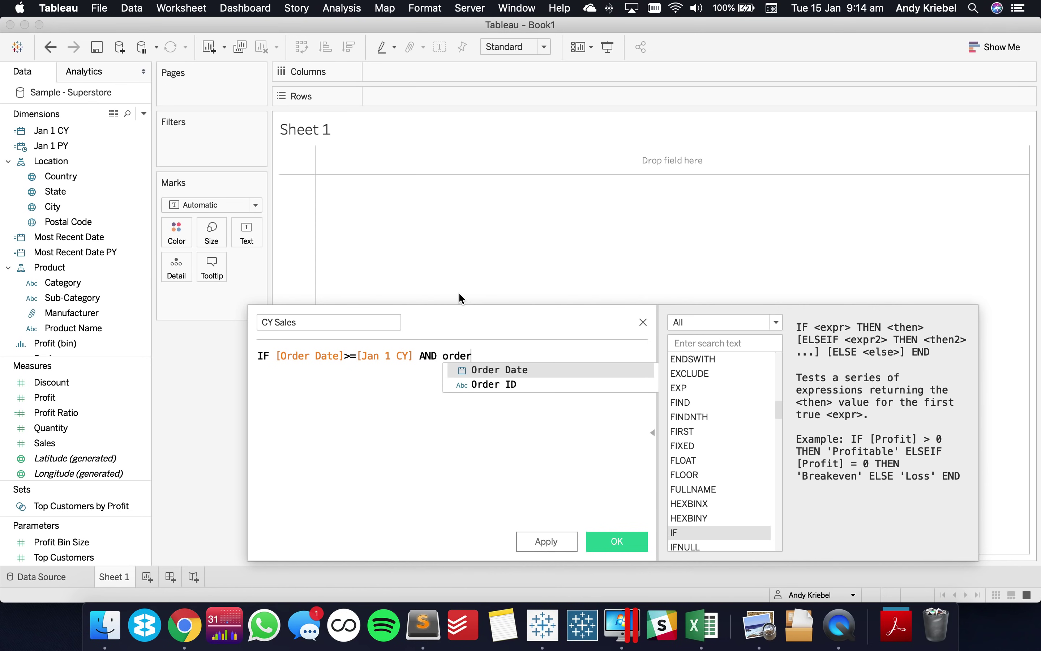
key(Return)
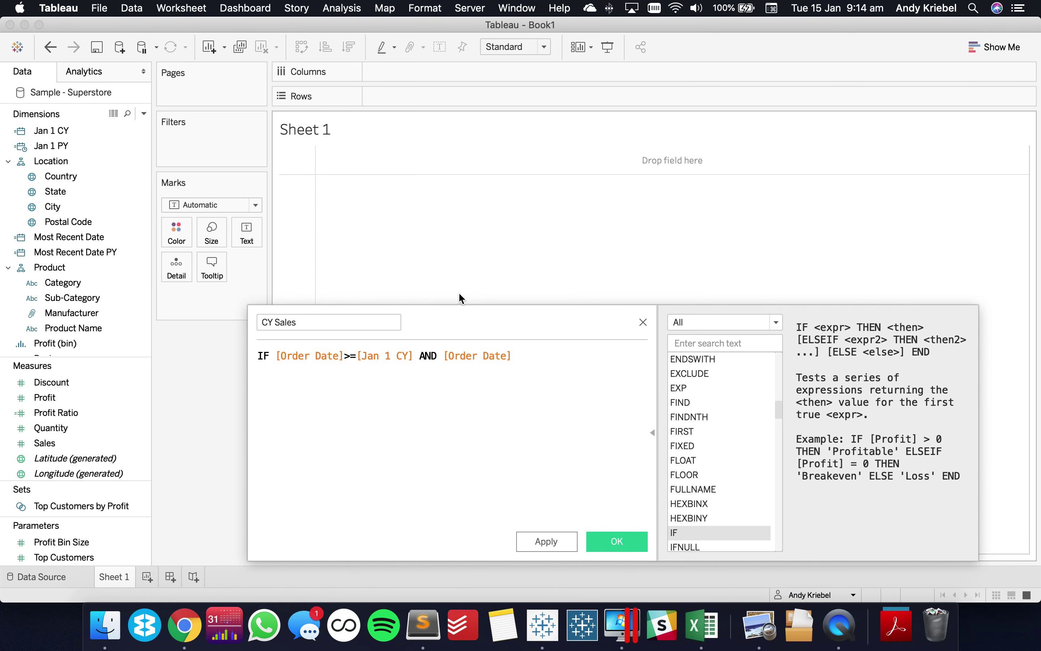
text(<=most)
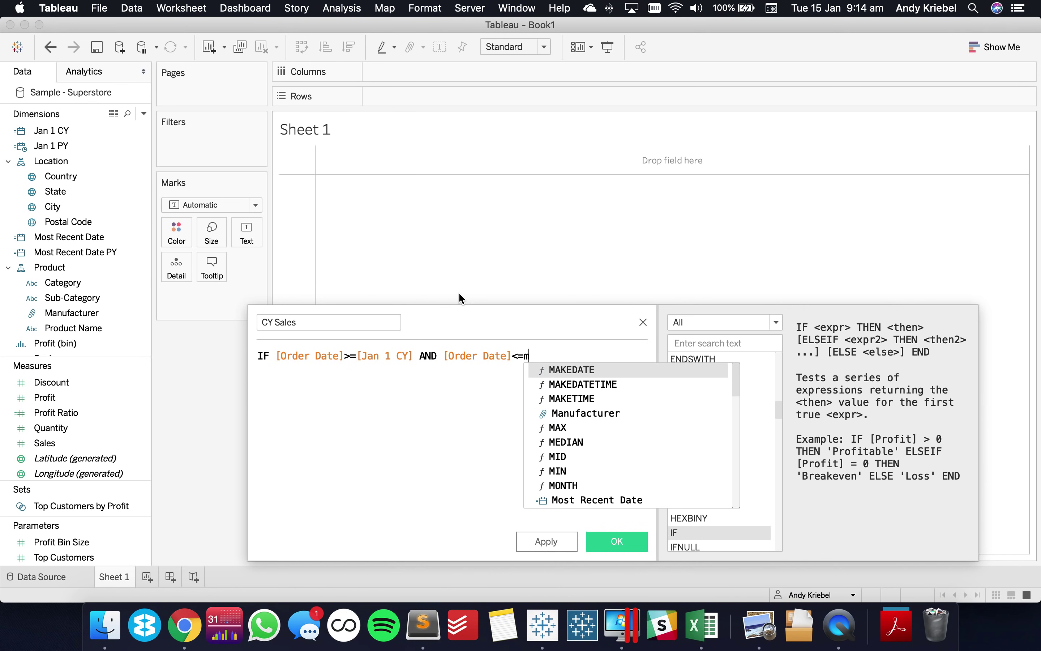
key(Return)
Finish the CY Sales formula with THEN [Sales] ELSE 0 END, save it, and show CY Sales as text on the sheet.
text(THEN sl)
key(Return)
key(Return)
text(ELSE)
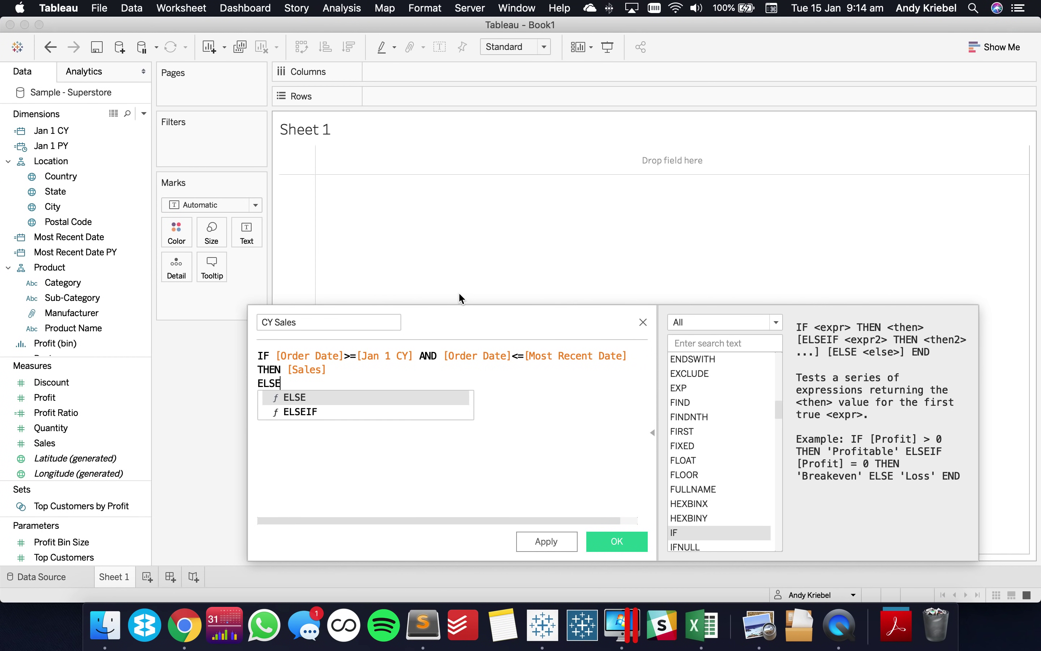
text( 0 )
text(END)
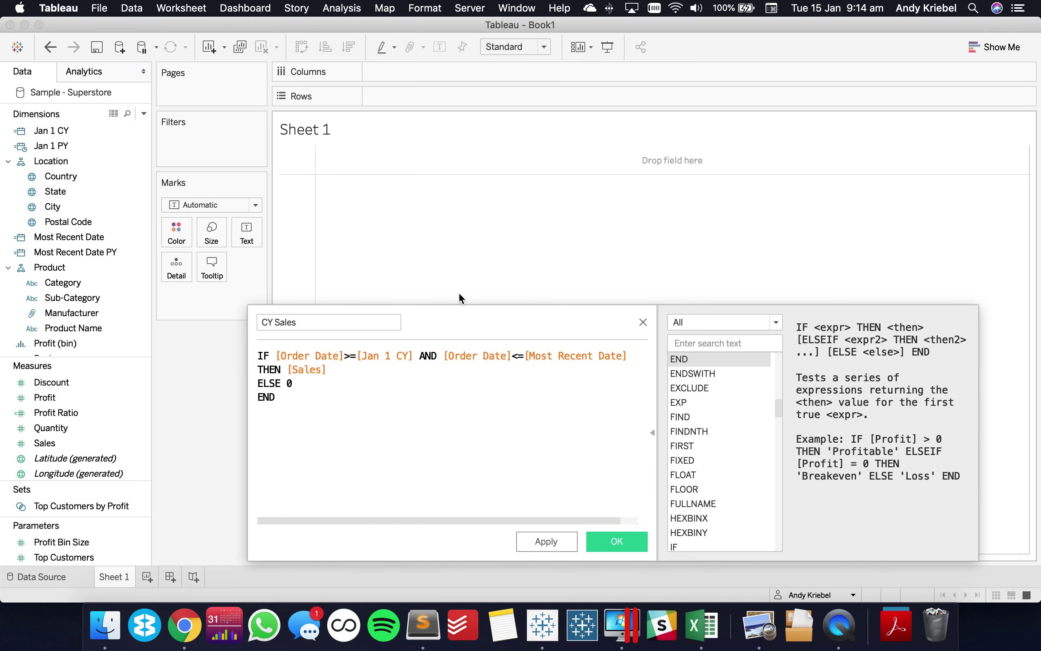
click(606, 542)
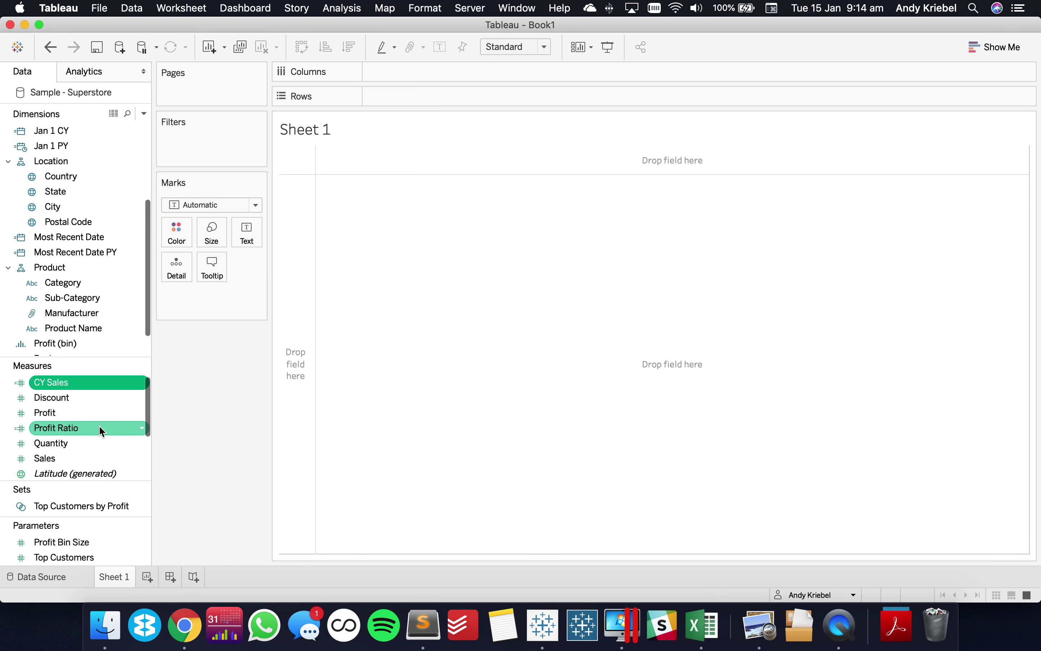
drag(76, 384, 247, 235)
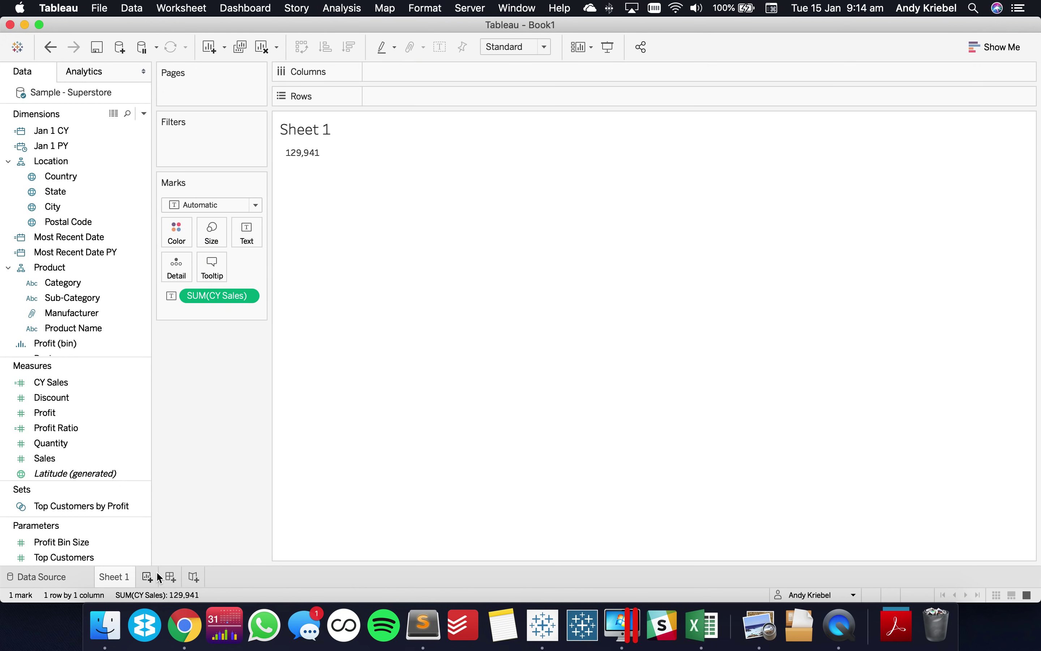
Create a new worksheet and add Order Date to Rows as a discrete field.
click(147, 578)
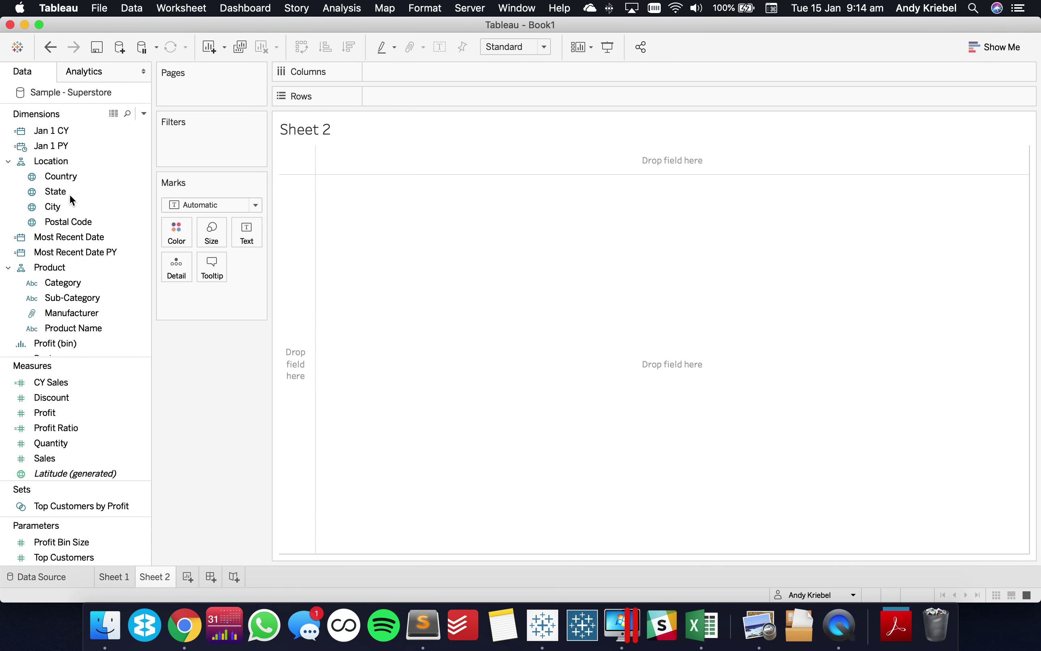
click(70, 238)
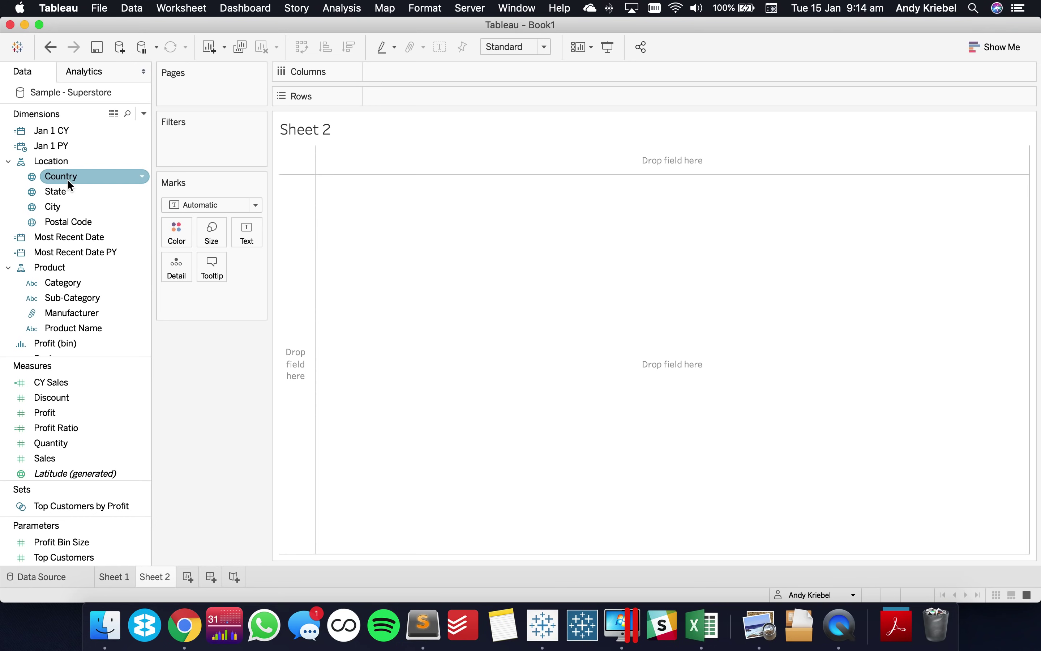
scroll(70, 177, up, 3)
scroll(70, 178, down, 5)
scroll(70, 191, up, 5)
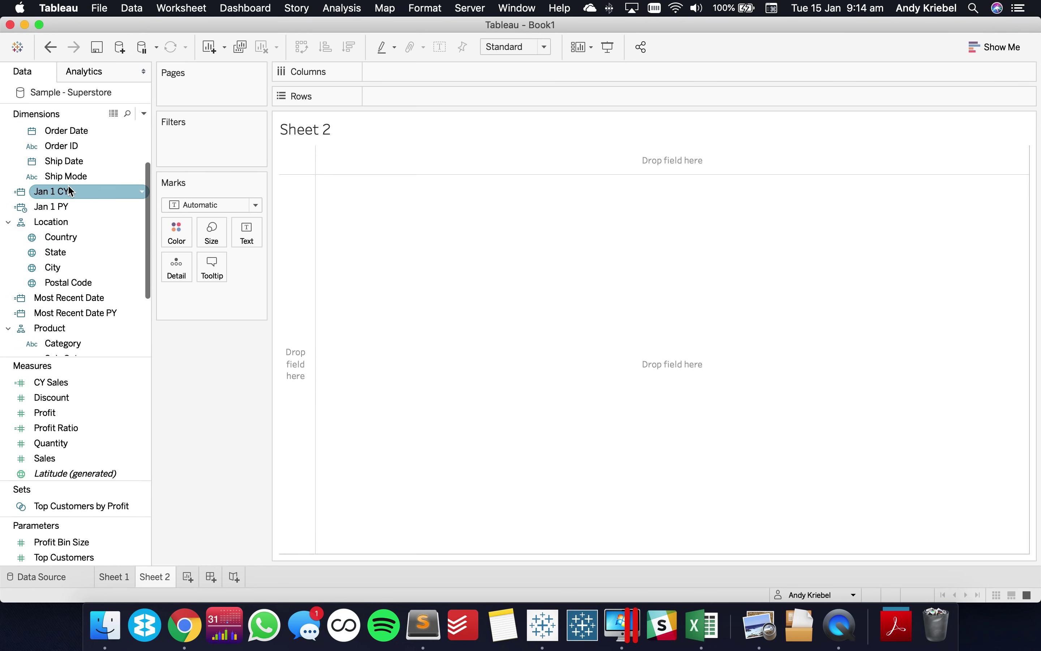
click(70, 191)
drag(339, 244, 291, 244)
click(458, 194)
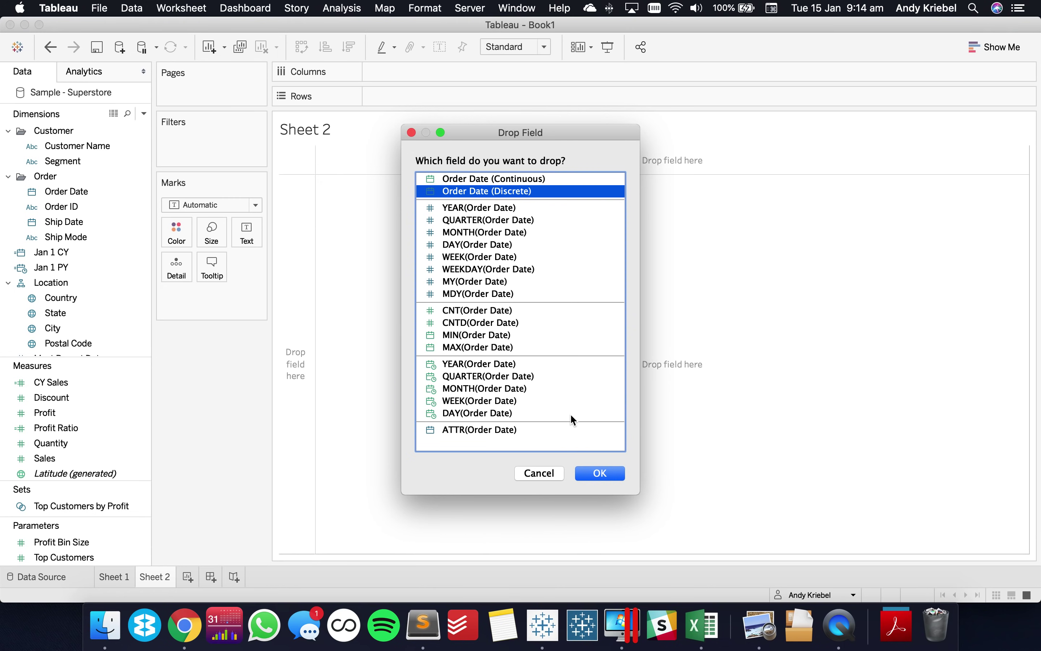
click(600, 473)
Filter Sheet 2 to Order Date year 2018 and show Sales for each order date.
drag(77, 191, 201, 154)
click(450, 237)
double_click(451, 237)
click(394, 219)
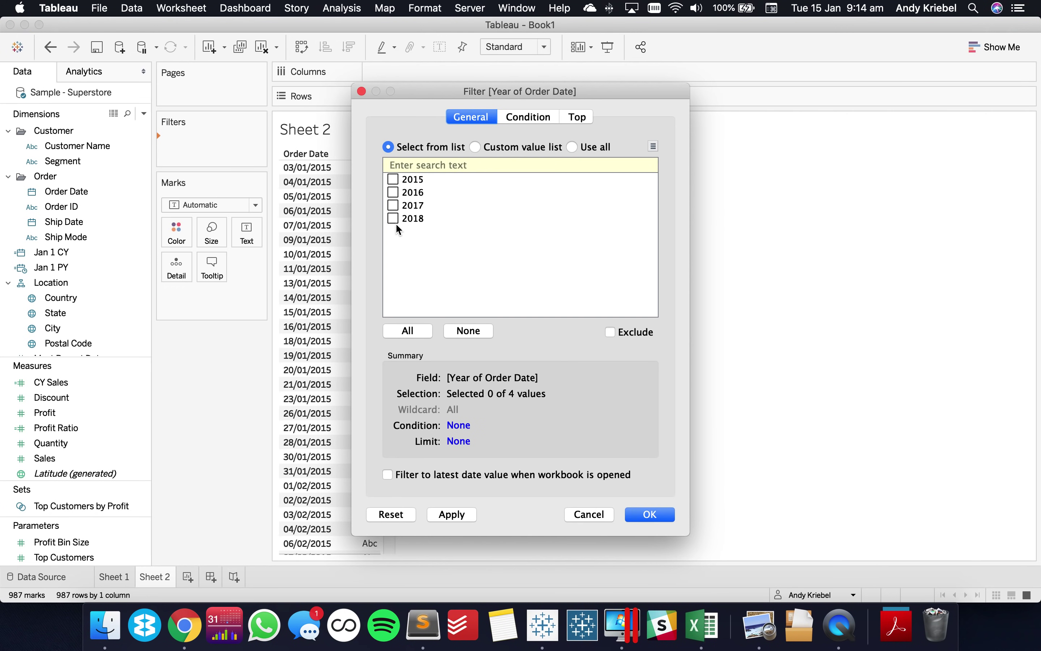
click(649, 515)
click(47, 458)
drag(47, 458, 365, 397)
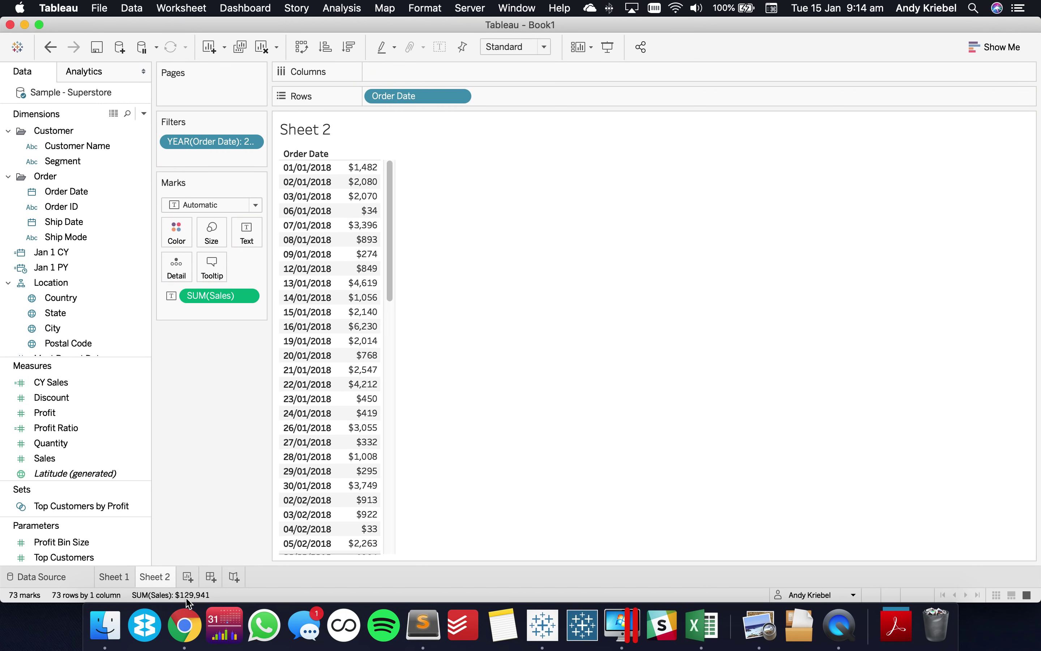
On Sheet 1, set the default number format of CY Sales to Currency (Custom) with 0 decimal places and a $ prefix.
click(126, 577)
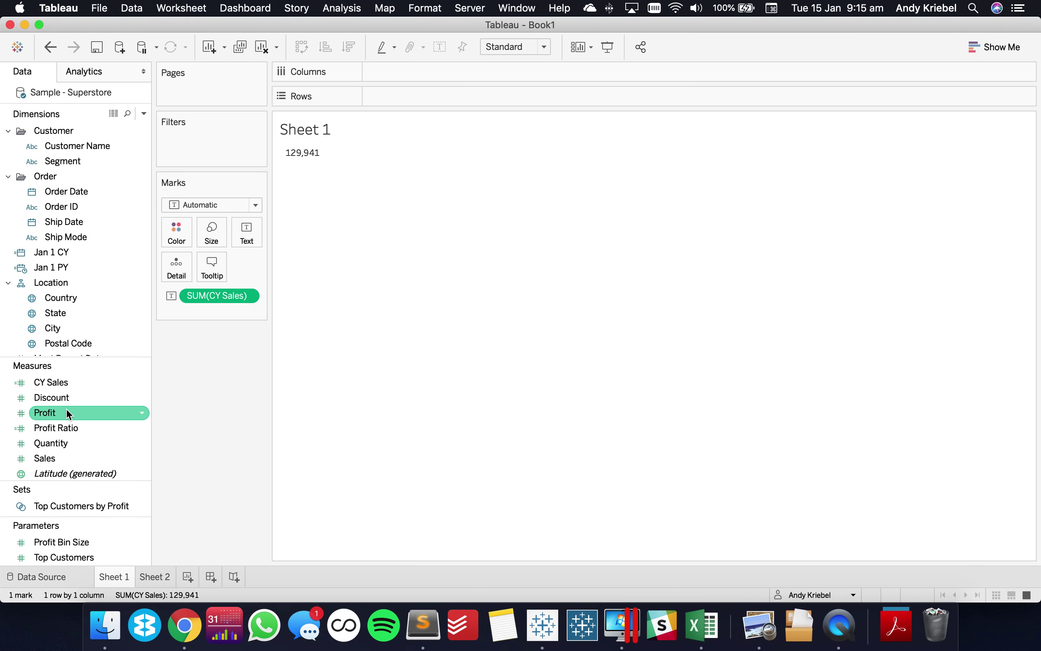
right_click(65, 389)
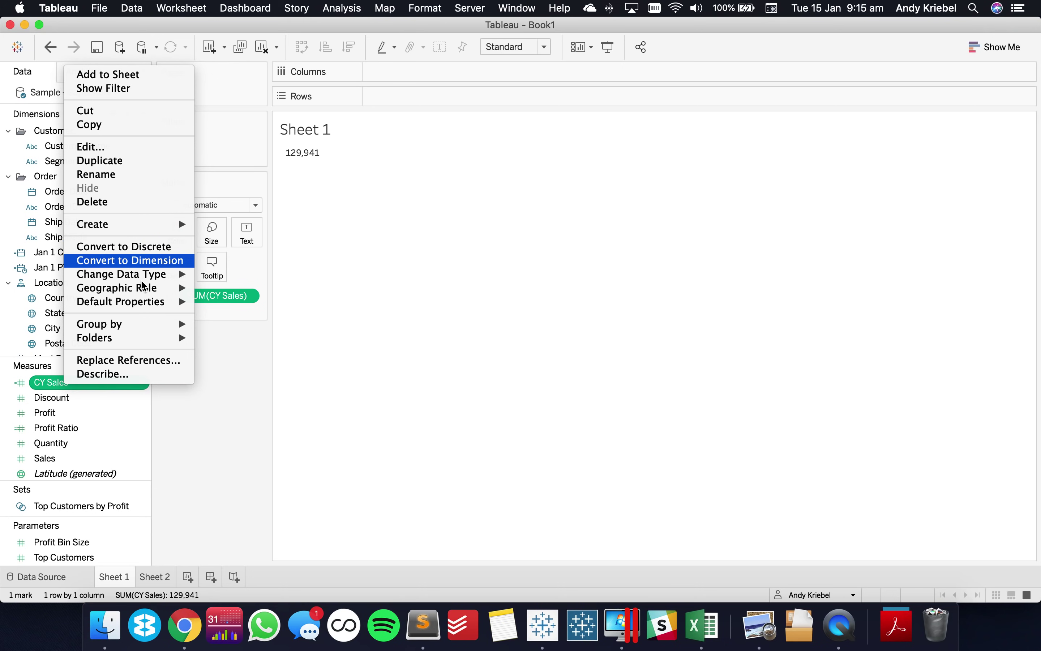
mouse_move(181, 302)
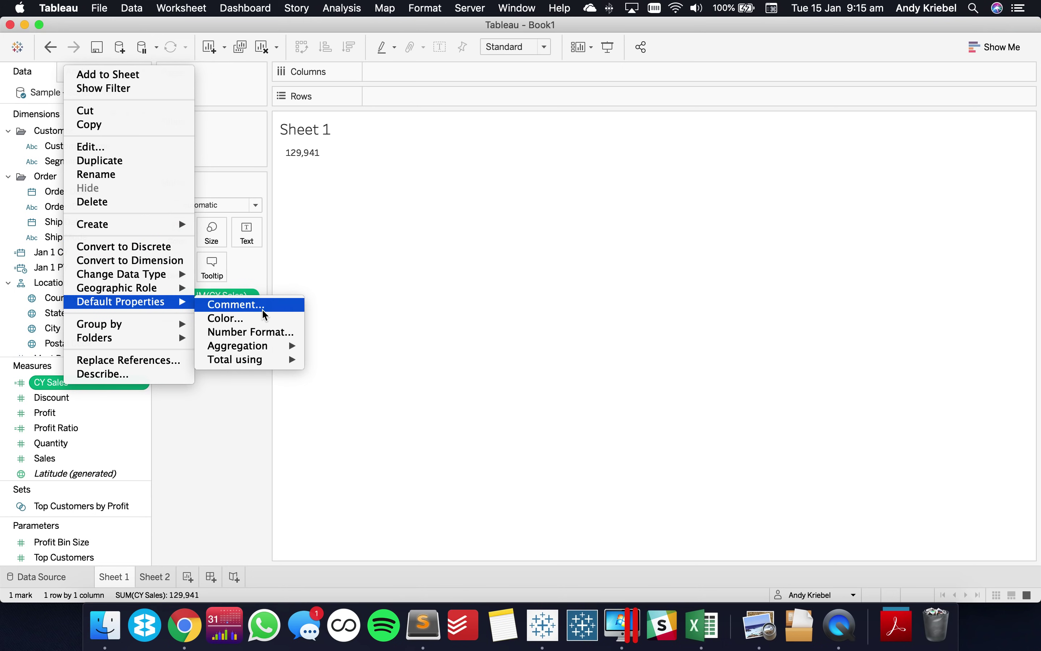
click(261, 332)
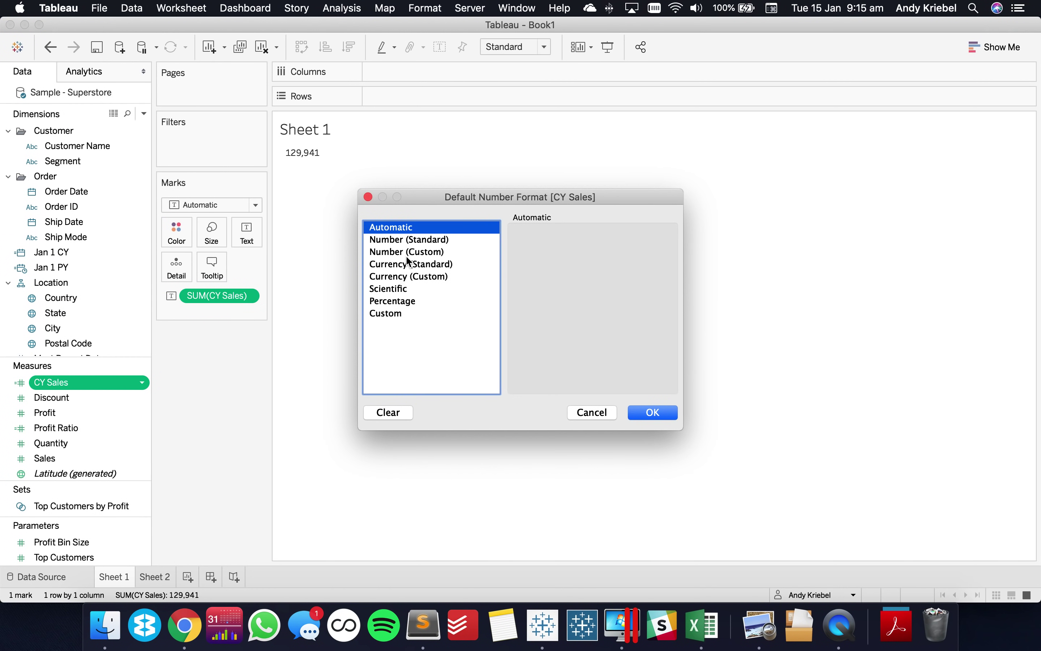
click(408, 277)
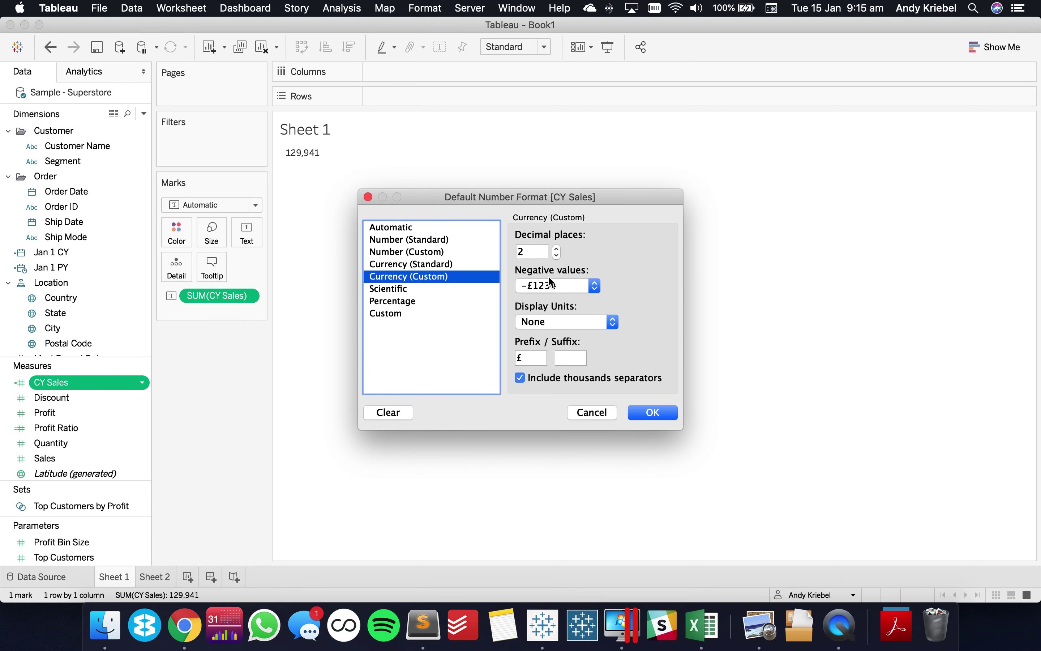
double_click(557, 255)
drag(531, 361, 516, 358)
click(653, 412)
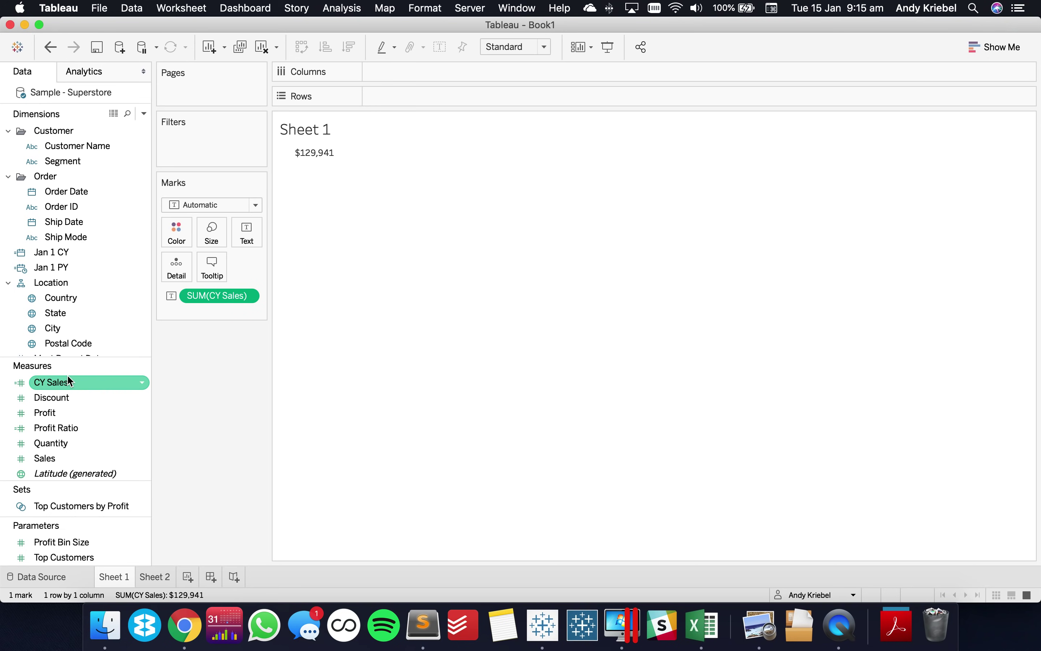
Duplicate CY Sales, open the copy for editing and name it PY Sales.
right_click(64, 385)
click(93, 156)
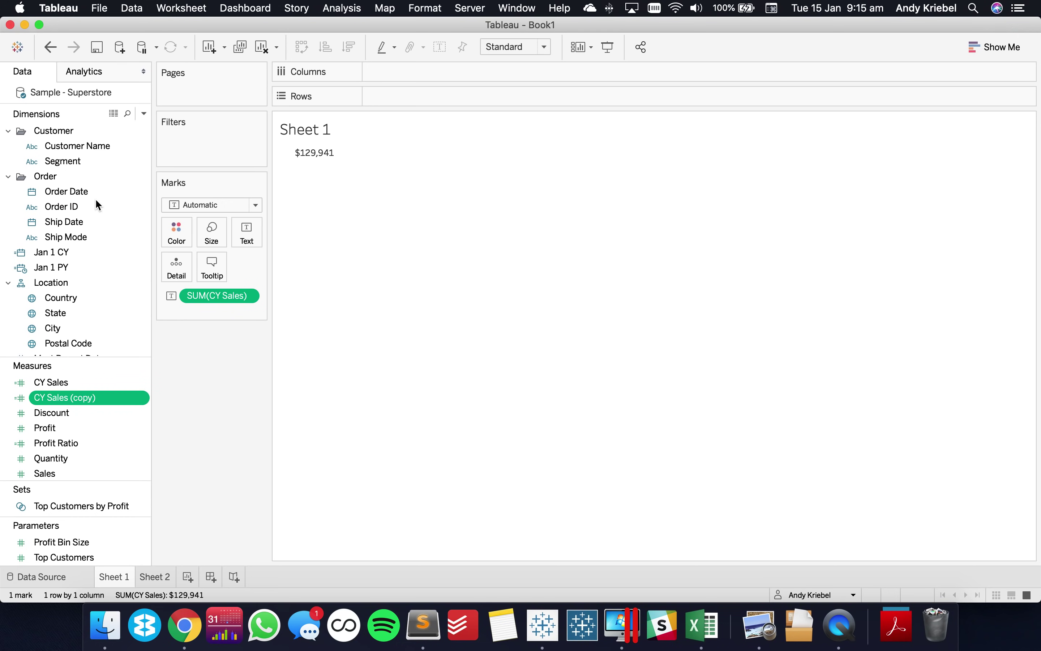
right_click(50, 404)
click(73, 158)
click(226, 329)
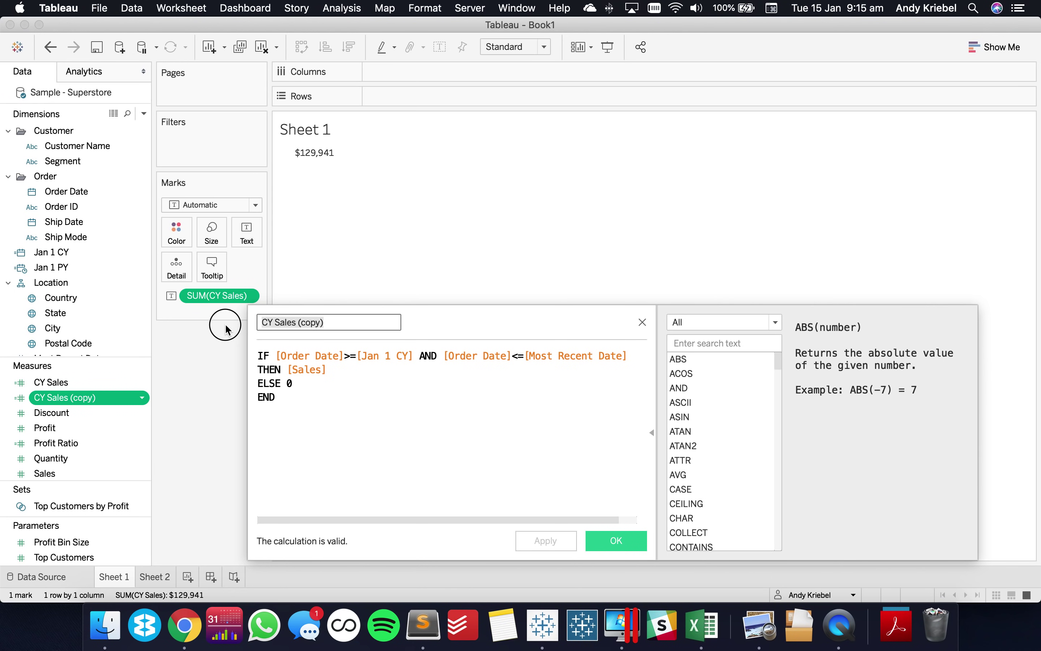
text(PY Sales)
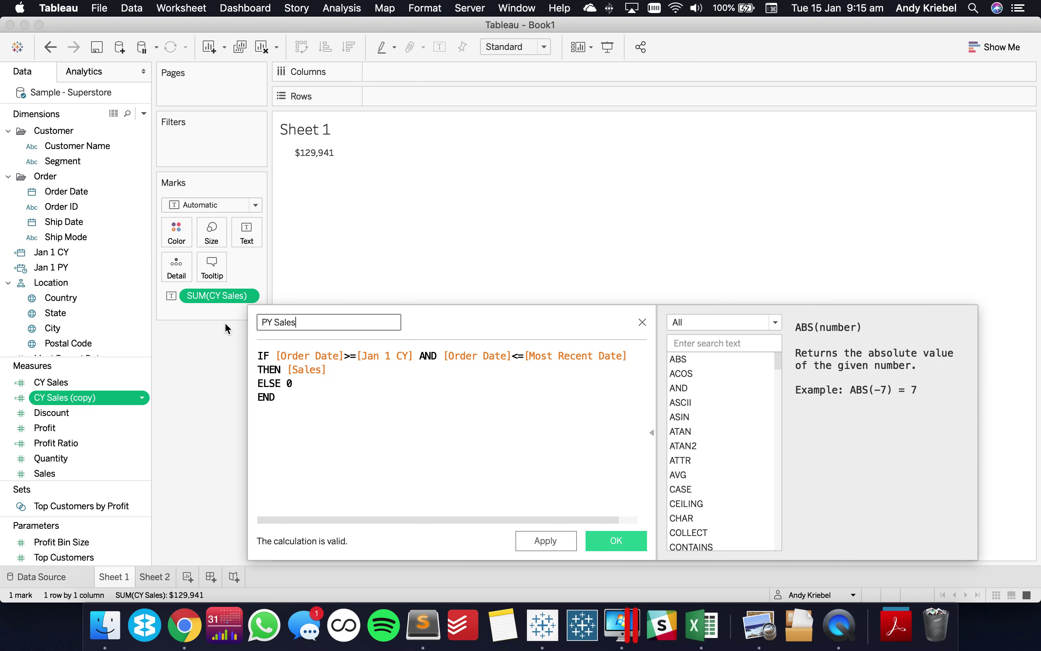
Replace the date limits in the PY Sales formula with [Jan 1 PY] and [Most Recent Date PY], and save it.
double_click(387, 359)
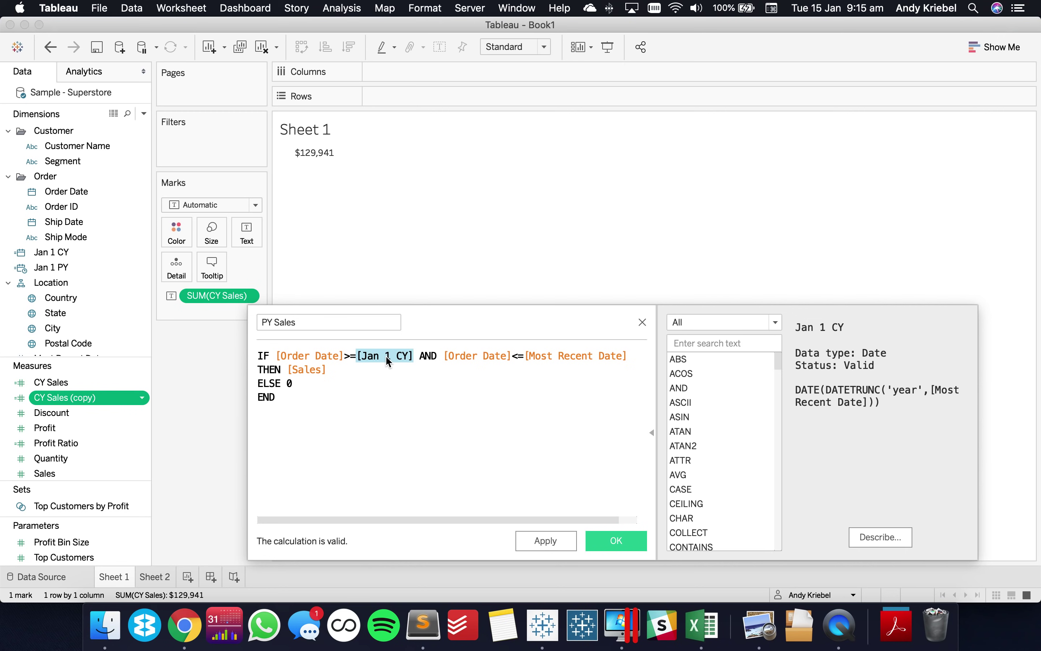
text([Jan 1 P)
key(Return)
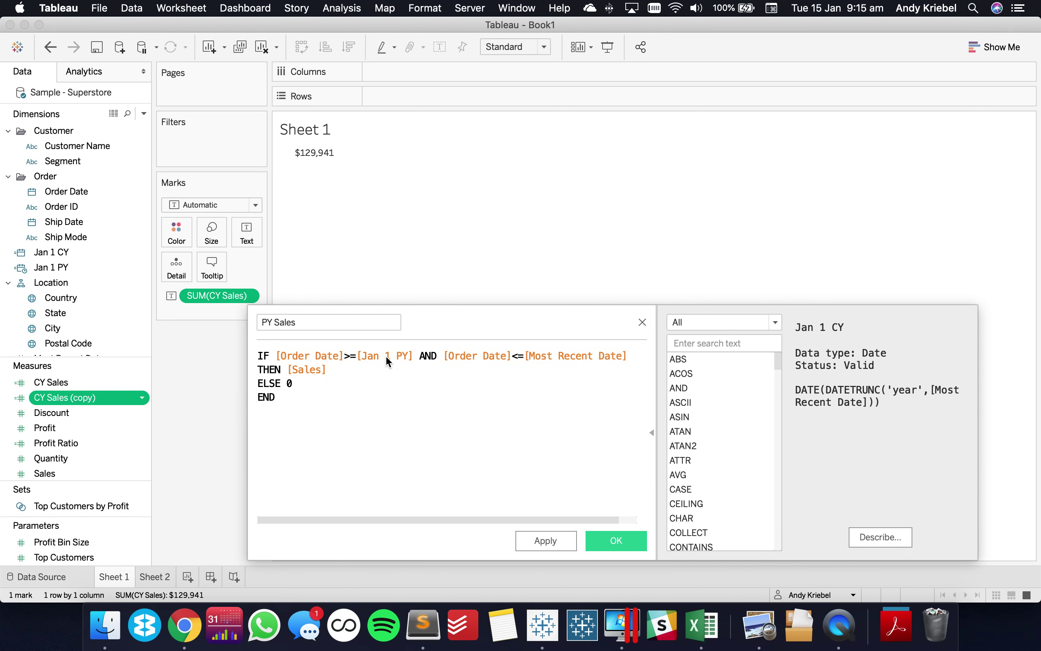
double_click(559, 356)
text(mos)
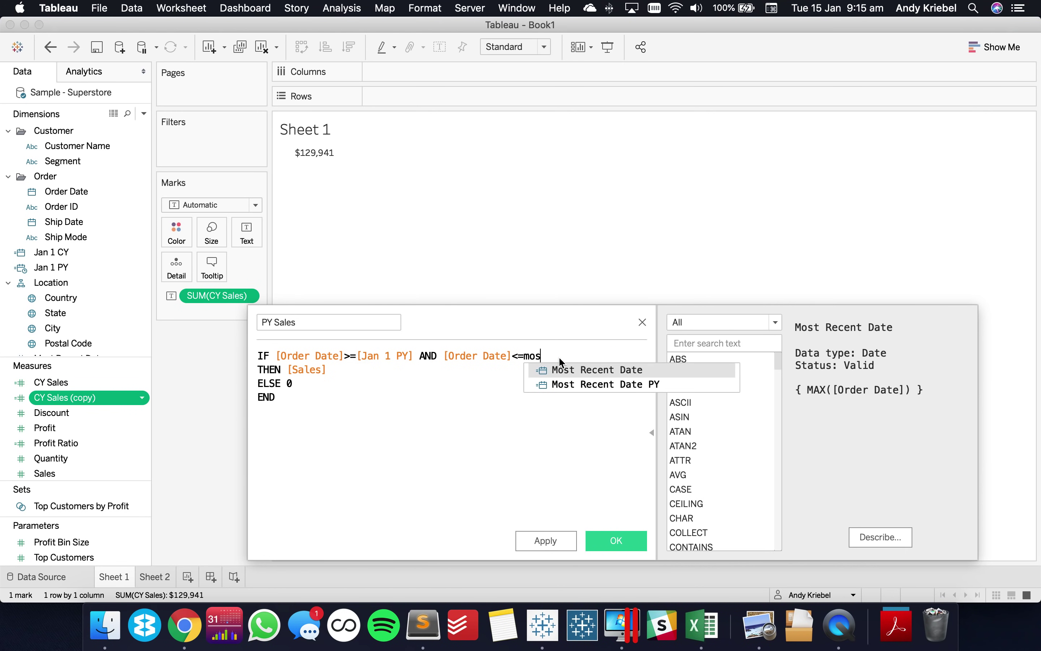
key(Down)
key(Return)
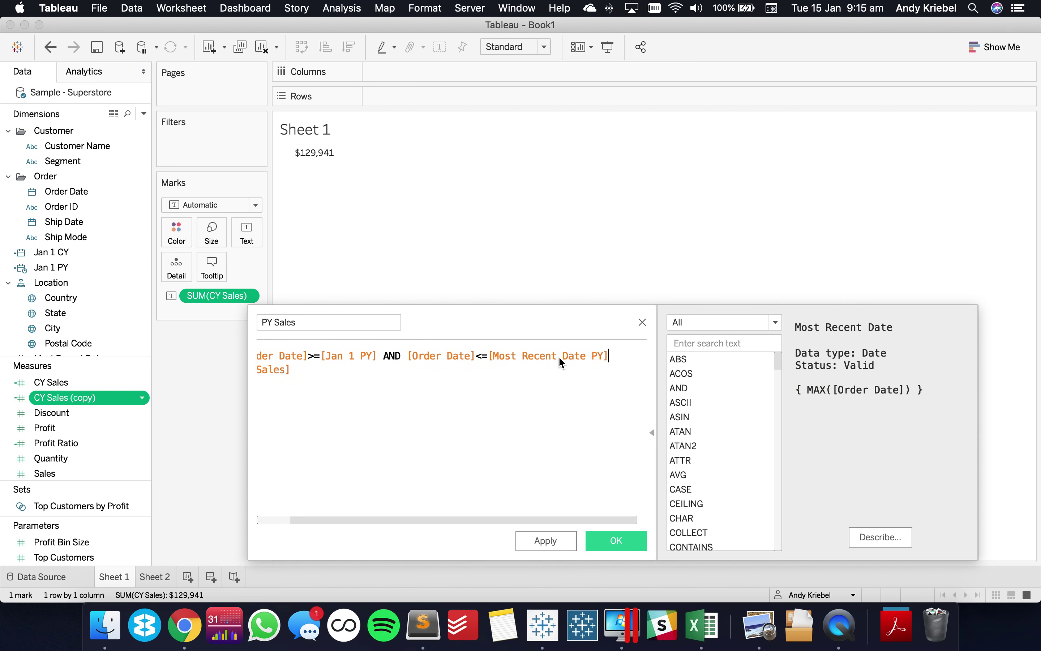
click(616, 541)
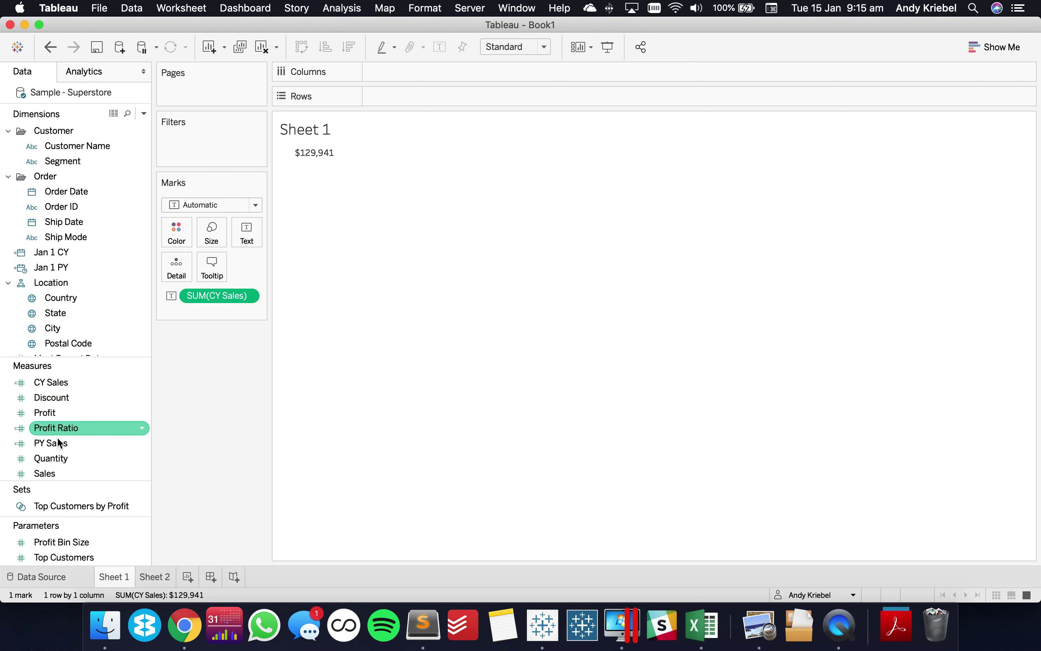
Add PY Sales to the table, move Measure Names to Columns, and place PY Sales before CY Sales.
drag(49, 448, 310, 150)
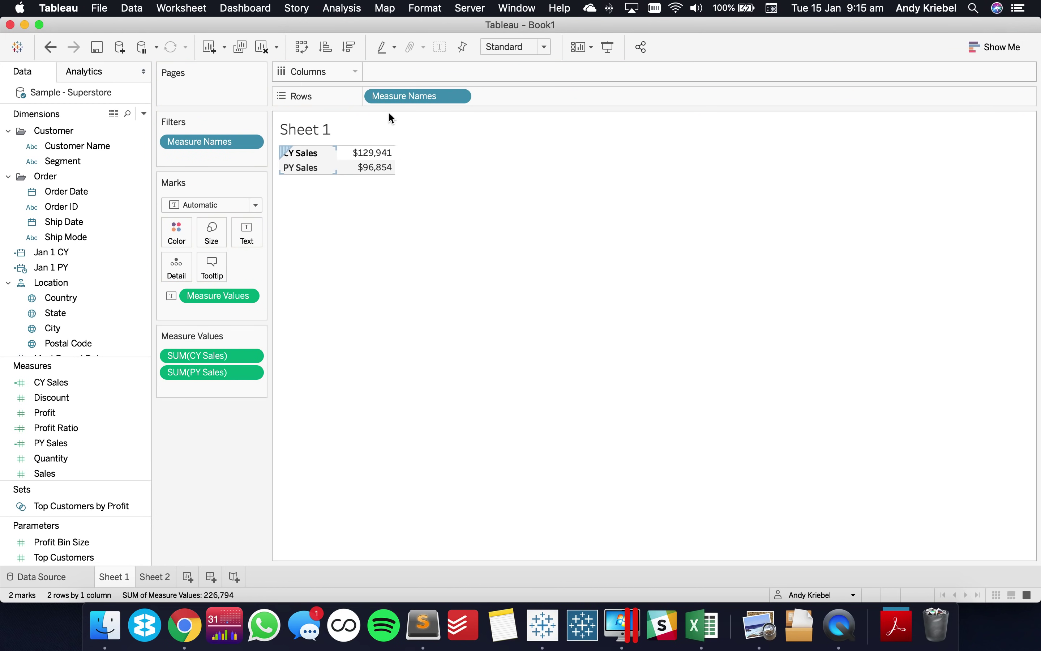
drag(412, 88, 415, 70)
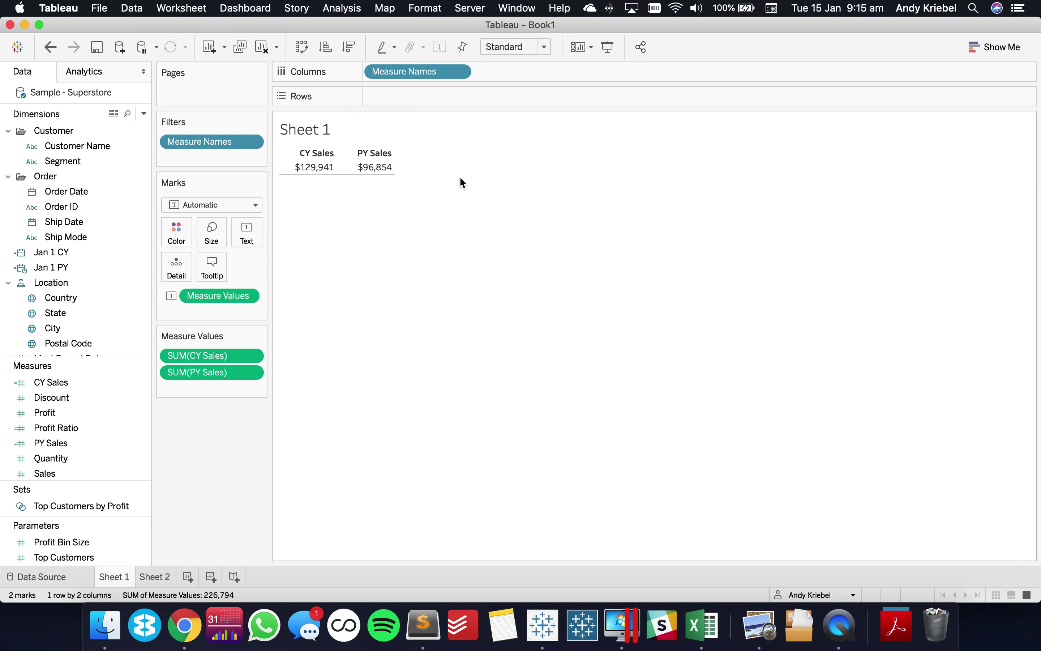
drag(206, 362, 201, 387)
Add Measure Names to the text labels and hide the Measure Names column header.
drag(405, 71, 248, 231)
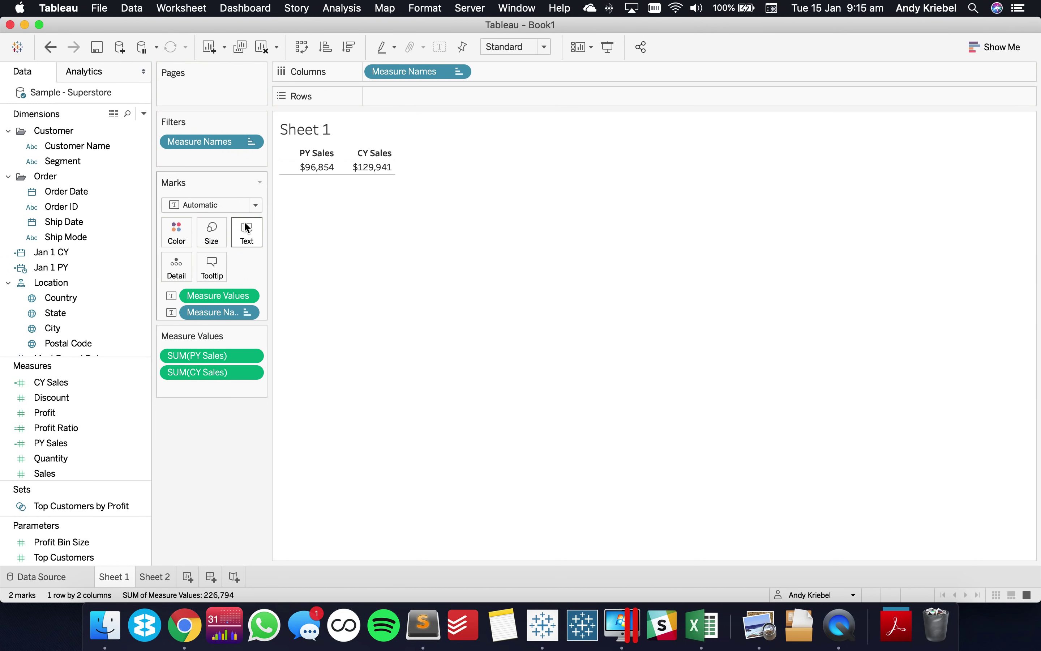
click(456, 74)
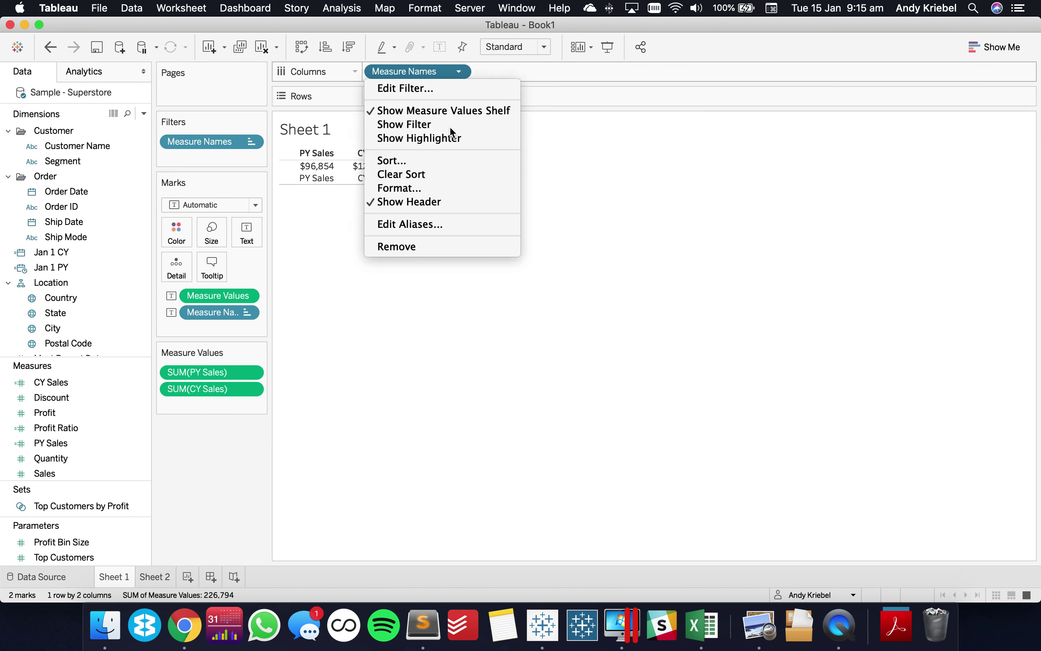
click(422, 209)
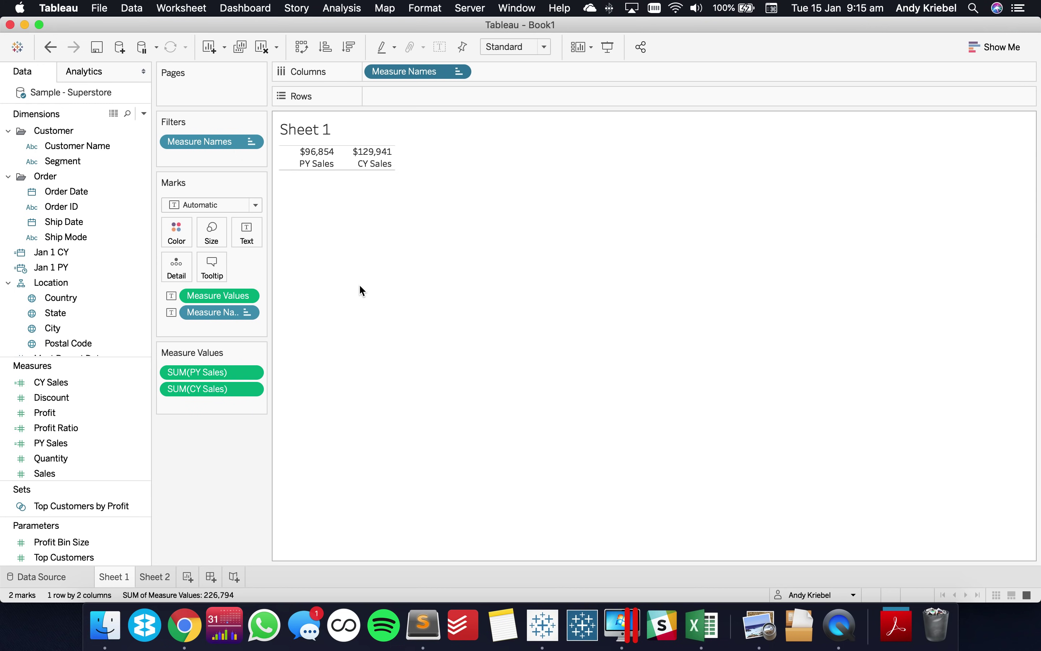
Create a calculated field named YoY that subtracts SUM([CY Sales]) from SUM([PY Sales]), and add it to the measure values.
click(144, 114)
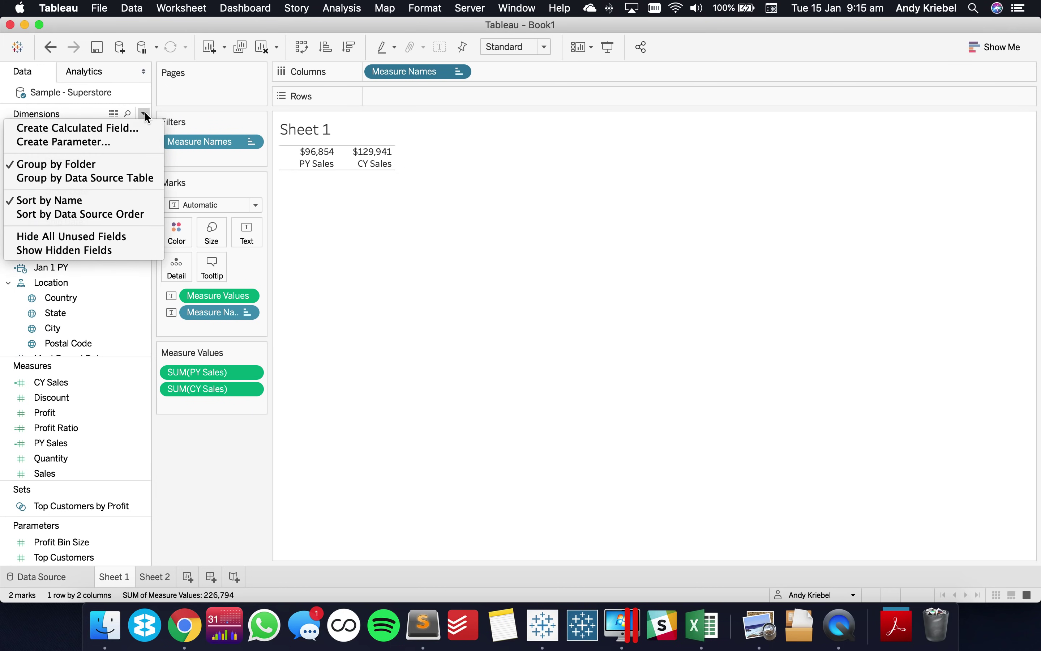
click(116, 129)
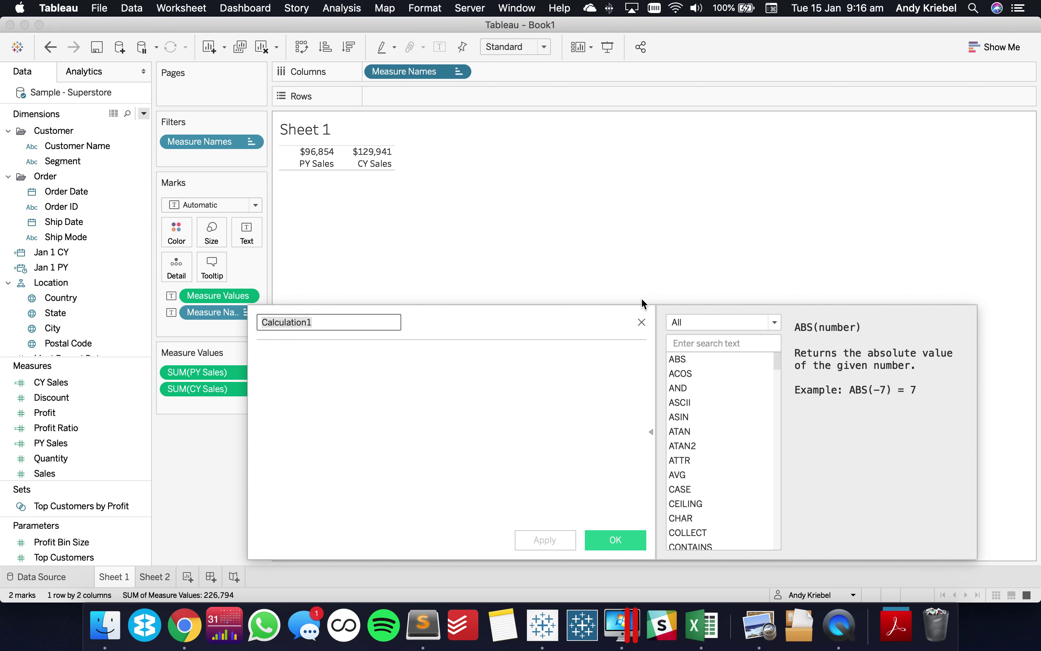
text(YoY)
key(Tab)
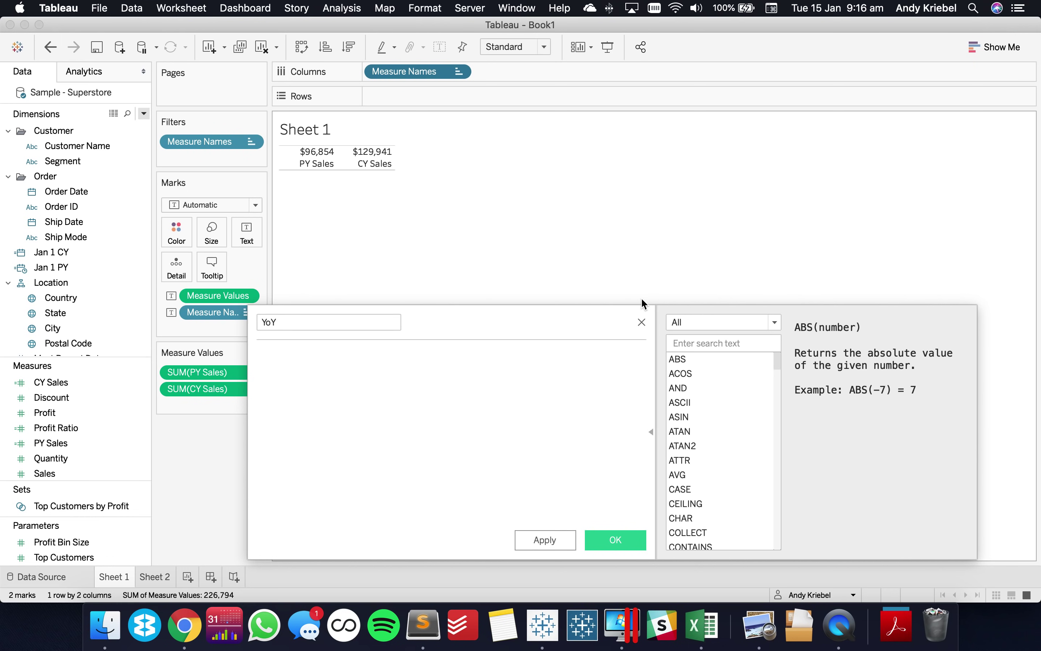
drag(198, 372, 349, 379)
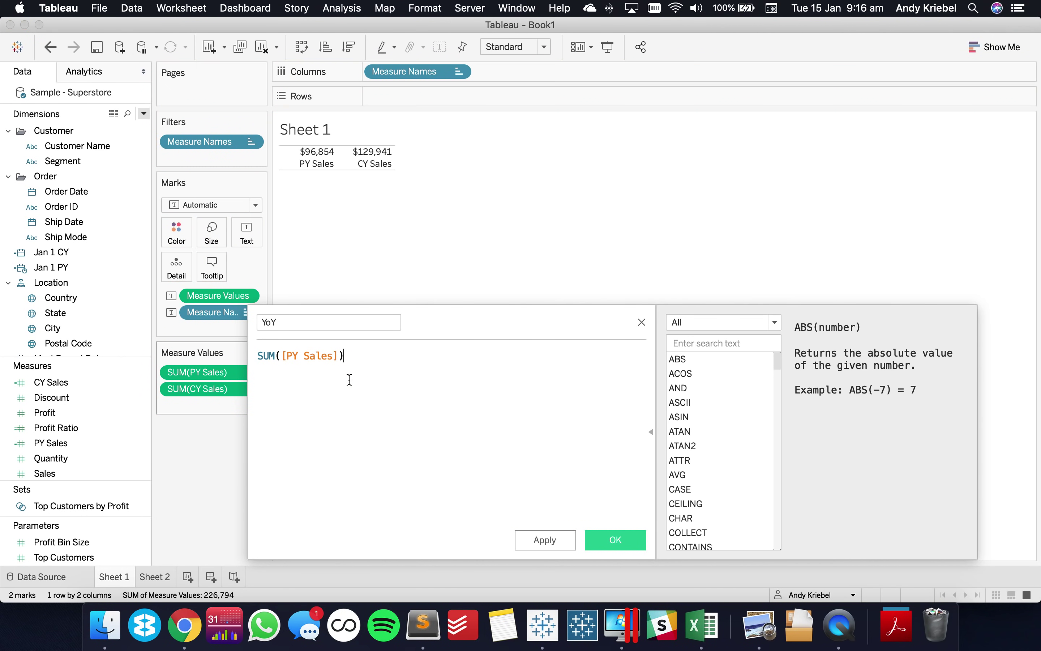
drag(197, 389, 565, 500)
click(611, 544)
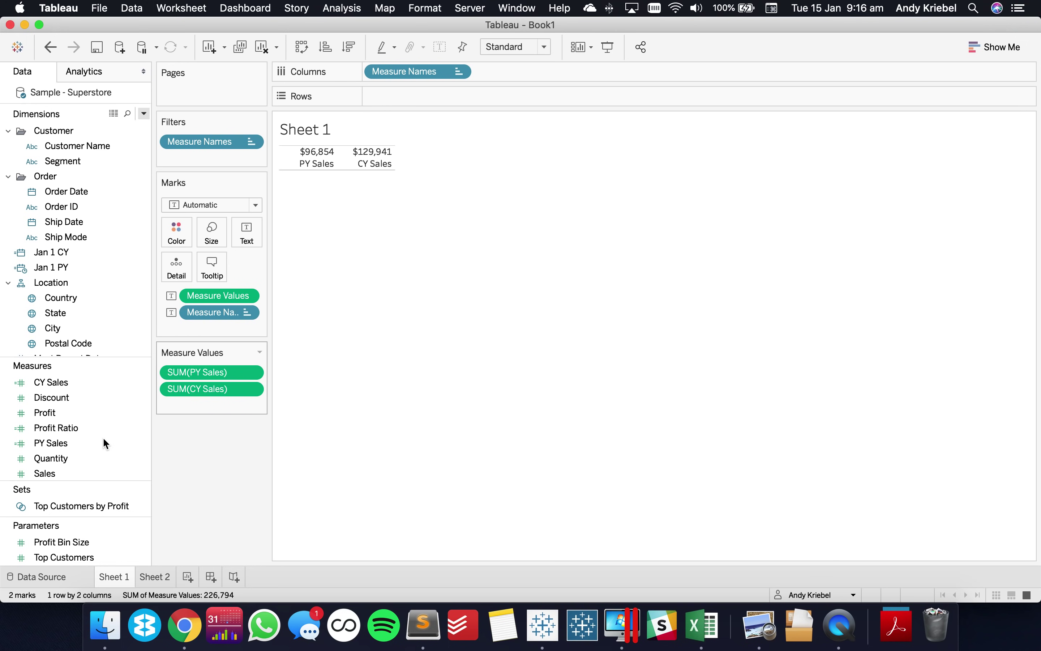
drag(51, 454, 228, 402)
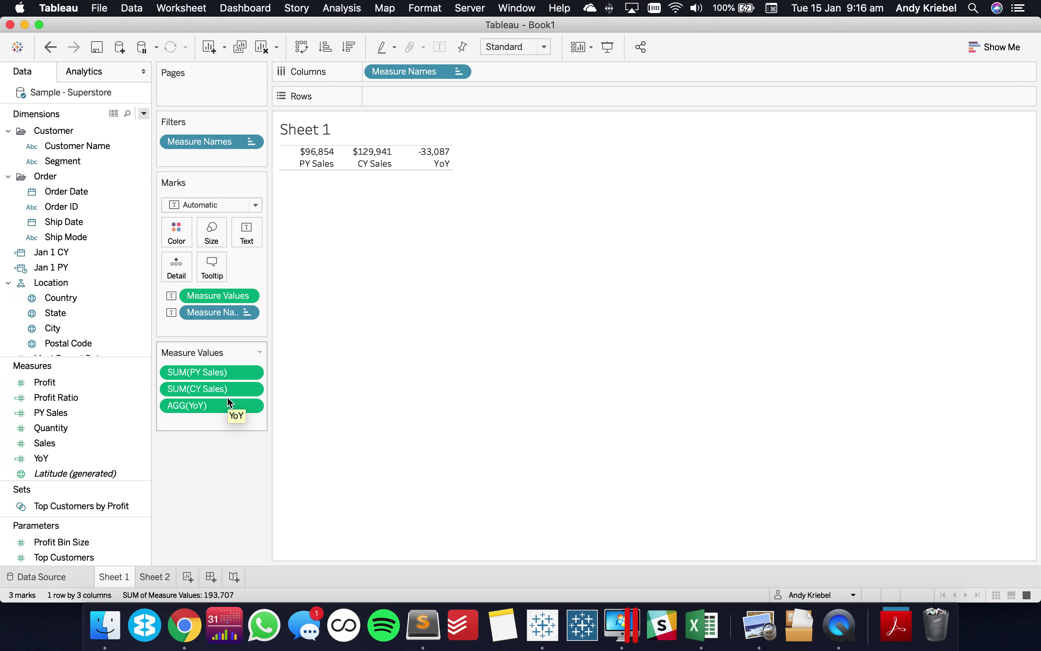
Set the default number format of YoY to custom currency with zero decimal places and a $ prefix.
right_click(81, 458)
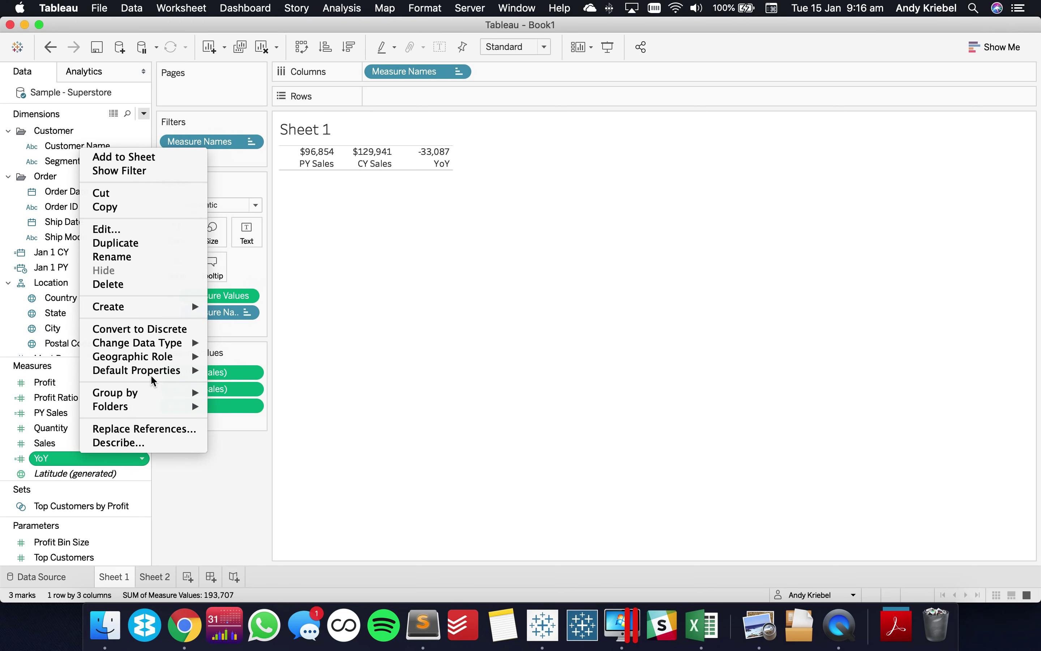
mouse_move(162, 375)
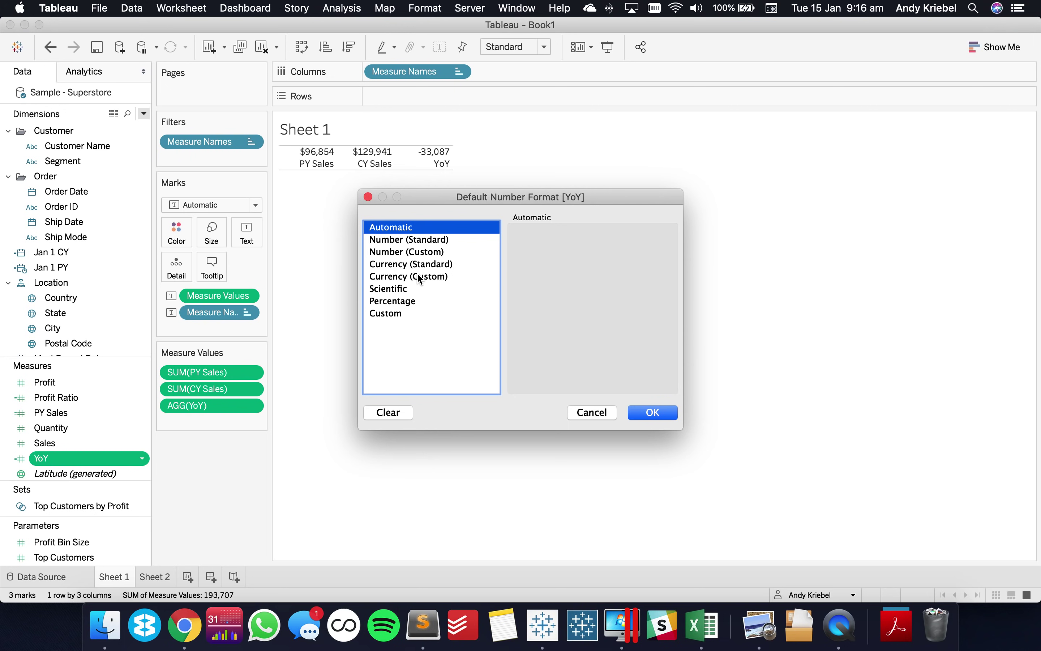
click(420, 277)
click(557, 255)
click(557, 256)
double_click(523, 358)
text($)
click(636, 409)
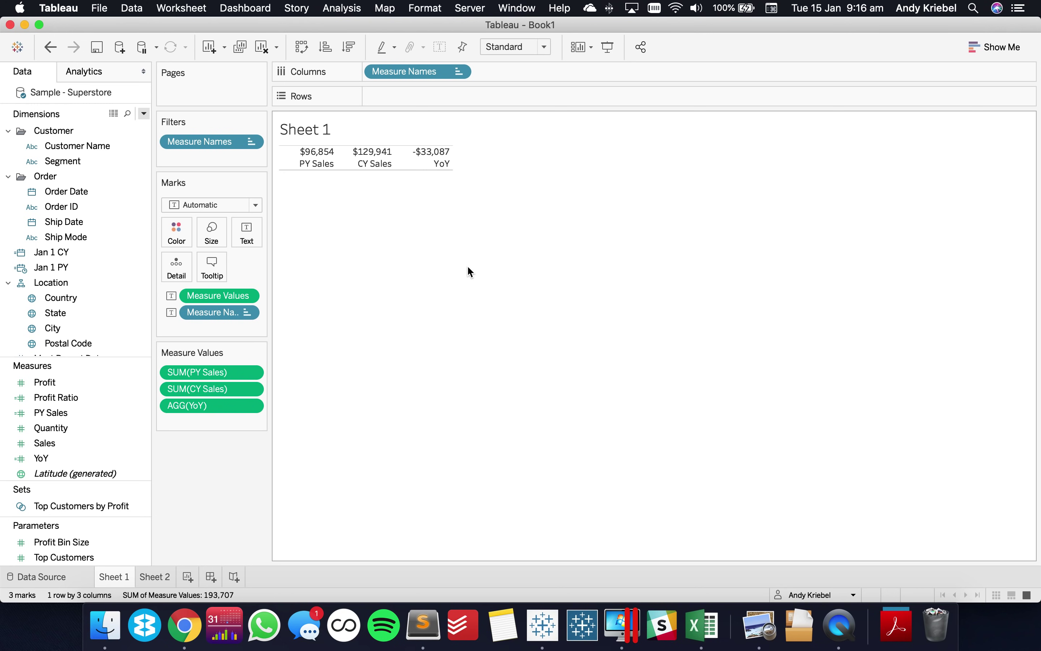
Create a calculated field named YoY % that divides [YoY] by SUM([PY Sales]).
click(143, 114)
click(129, 127)
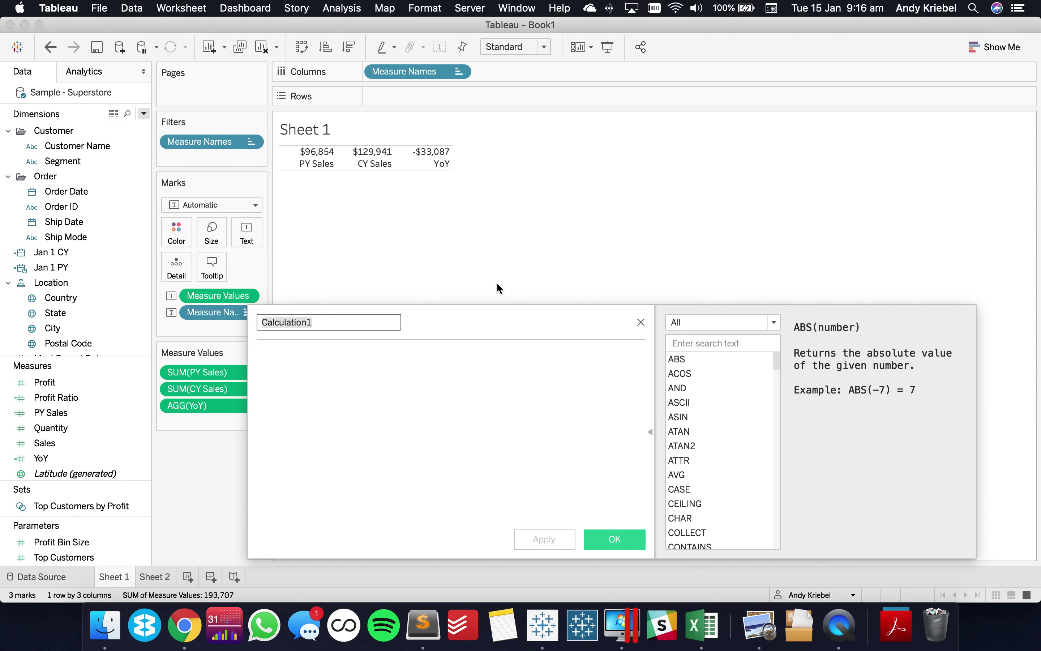
text(%)
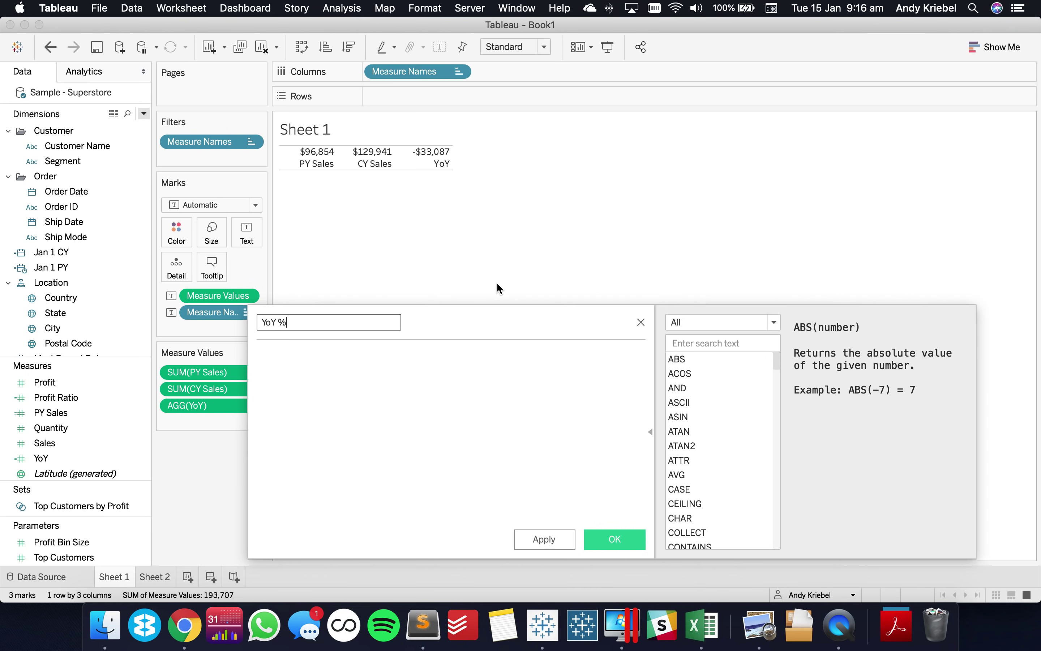
click(337, 414)
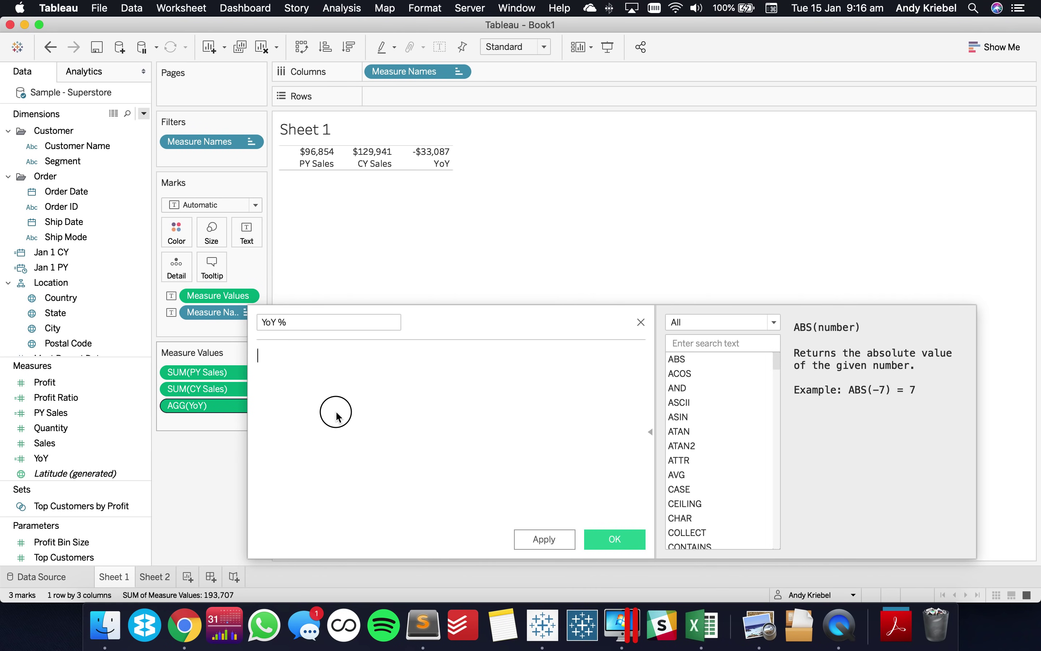
drag(197, 407, 373, 391)
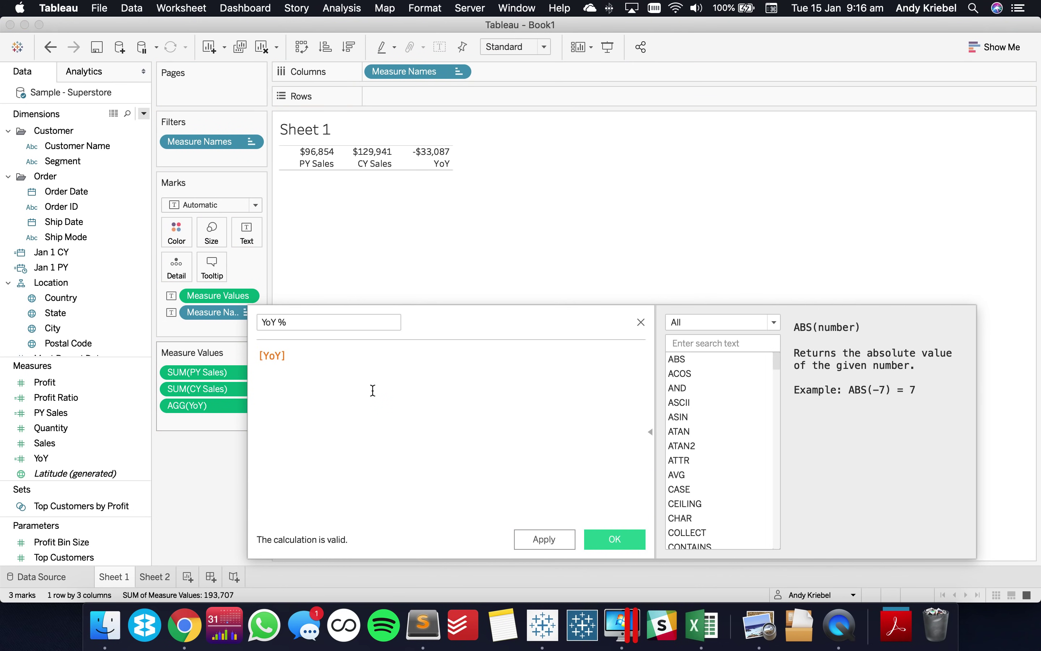
text(/)
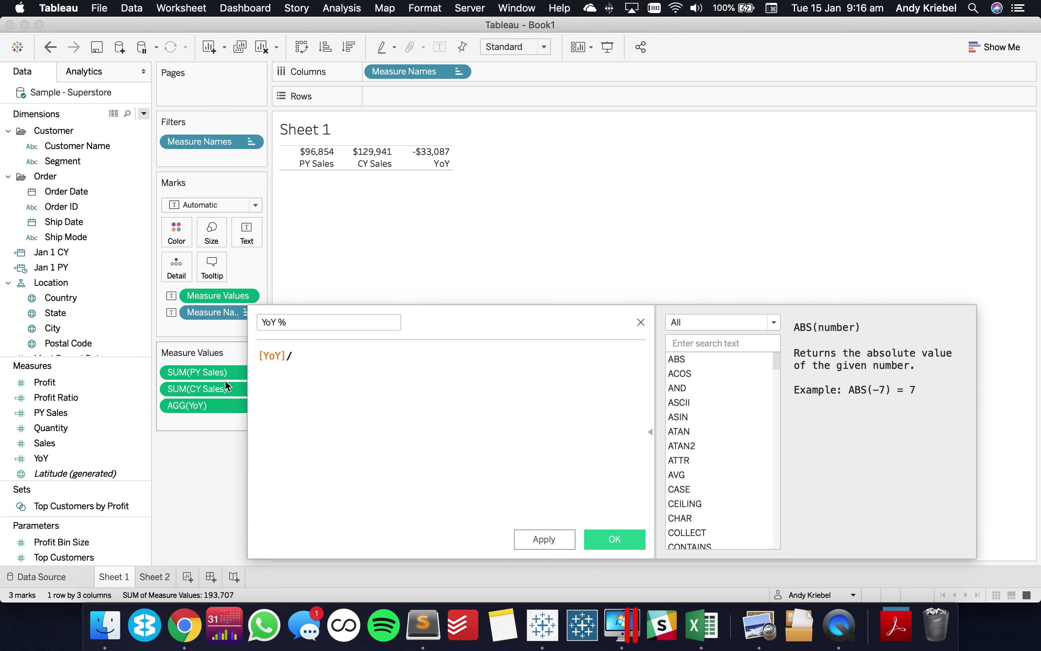
drag(208, 379, 376, 373)
click(614, 539)
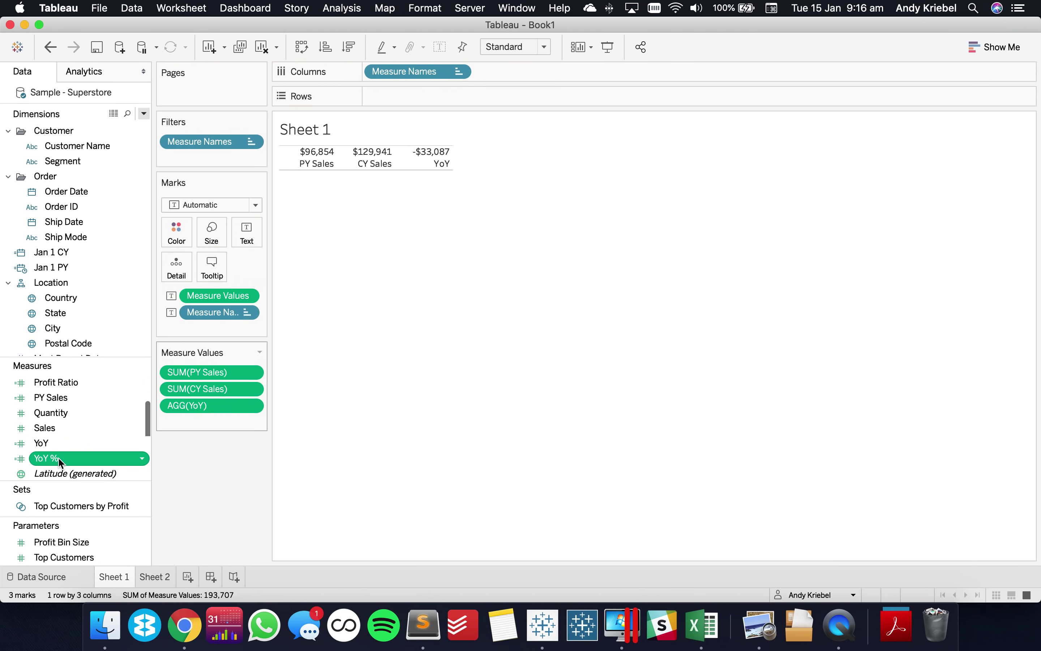
Give YoY % a custom default format of one-decimal percentage with a leading plus sign, and add it to the measure values.
right_click(120, 395)
mouse_move(149, 517)
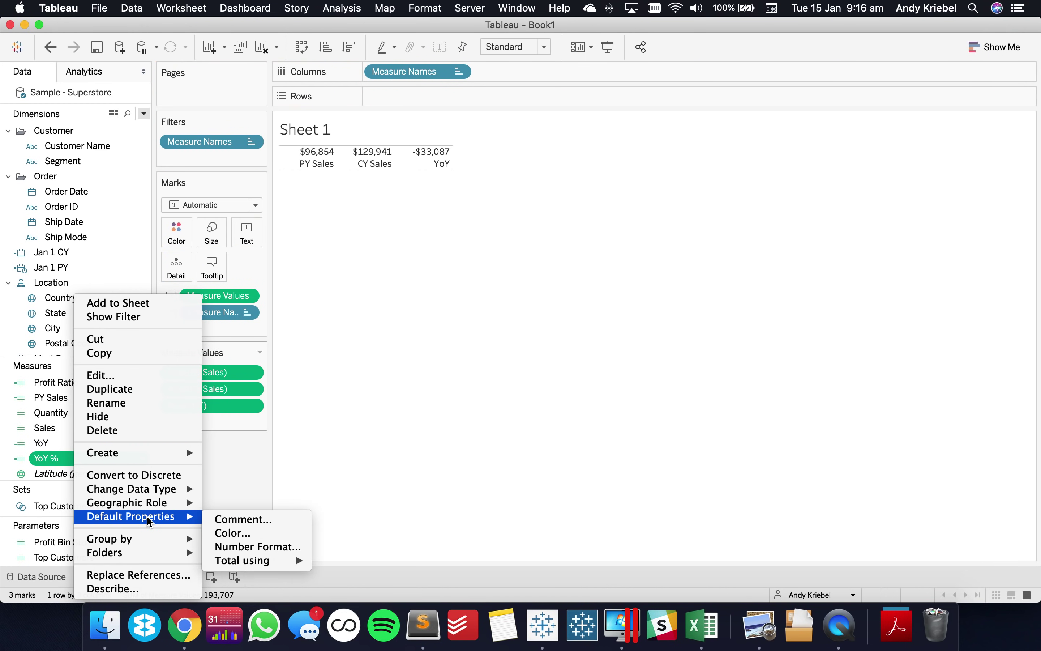
click(271, 546)
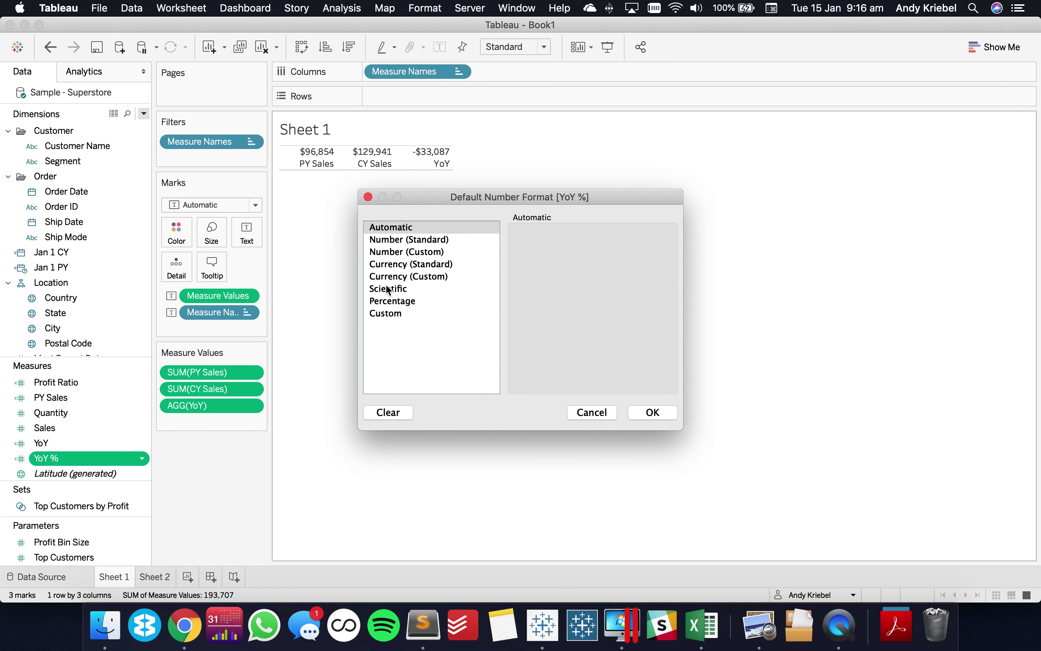
click(390, 301)
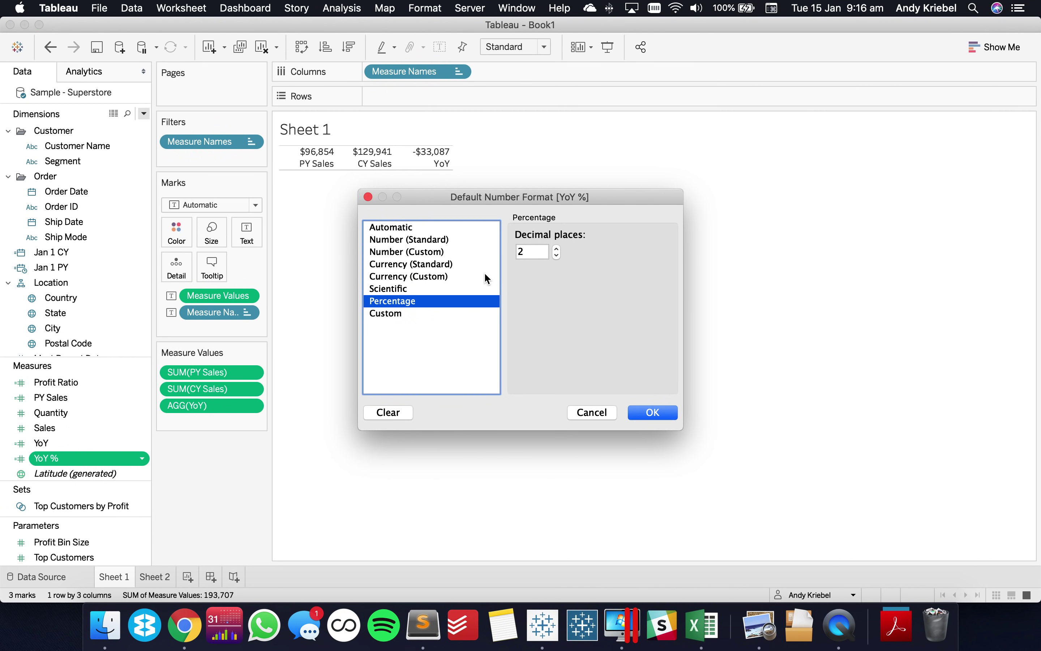
click(557, 255)
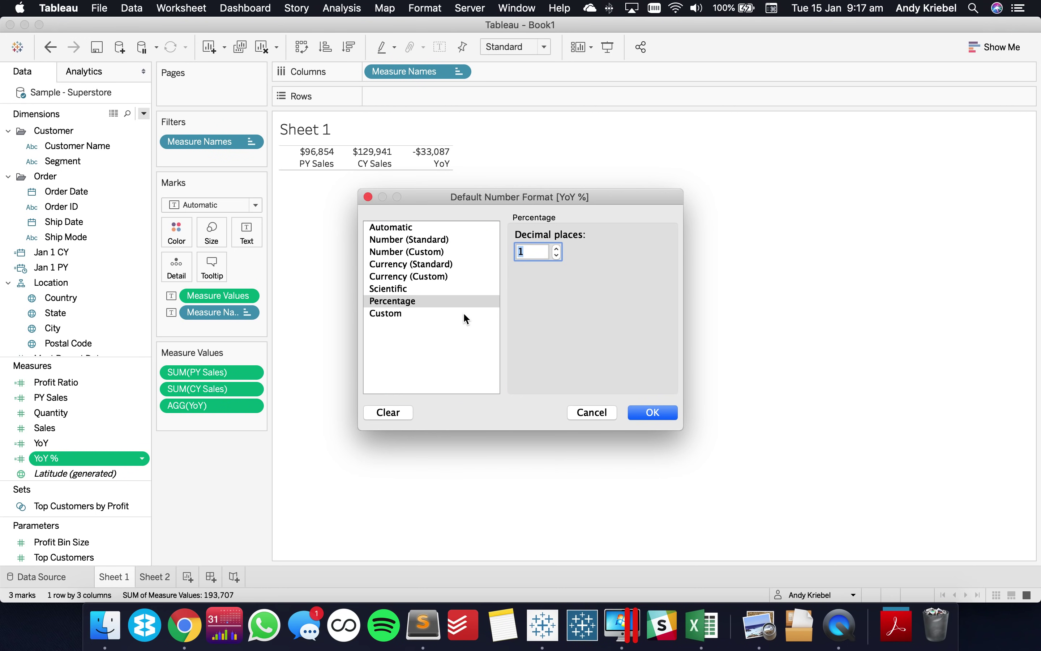
click(400, 314)
click(523, 253)
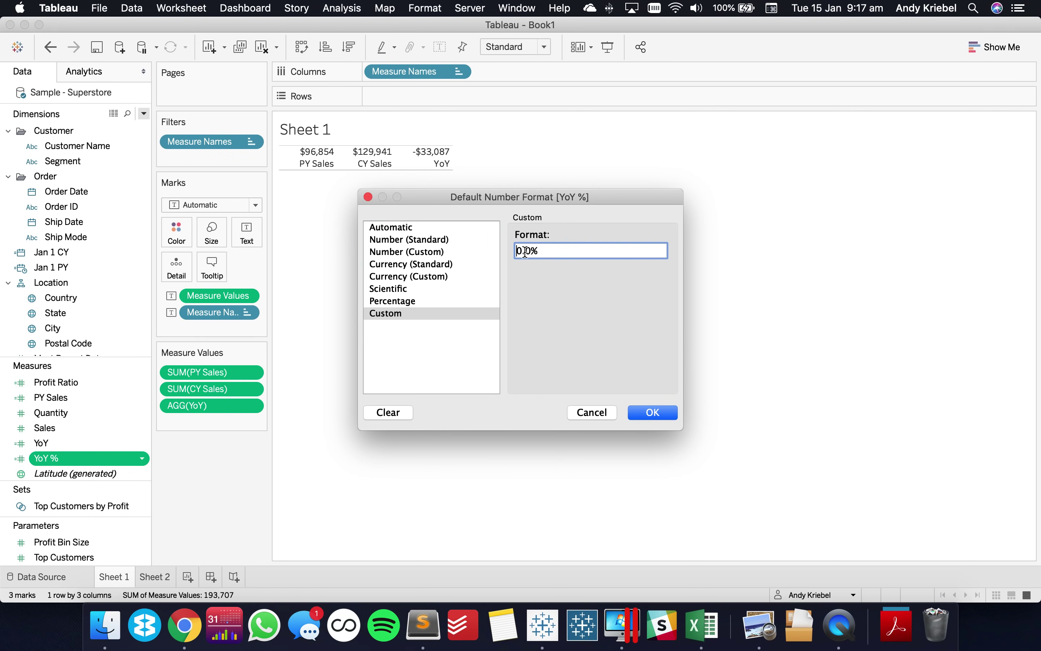
text(+)
click(653, 412)
drag(69, 458, 208, 425)
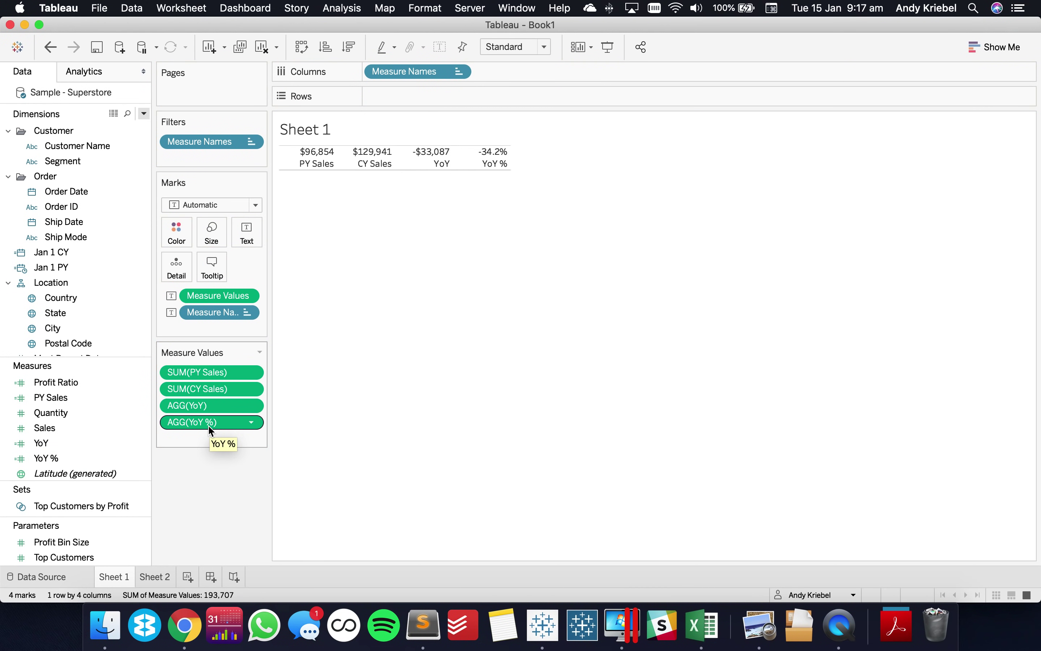
Format Measure Names in the text label as 18 pt Tableau Semibold.
click(247, 233)
click(375, 264)
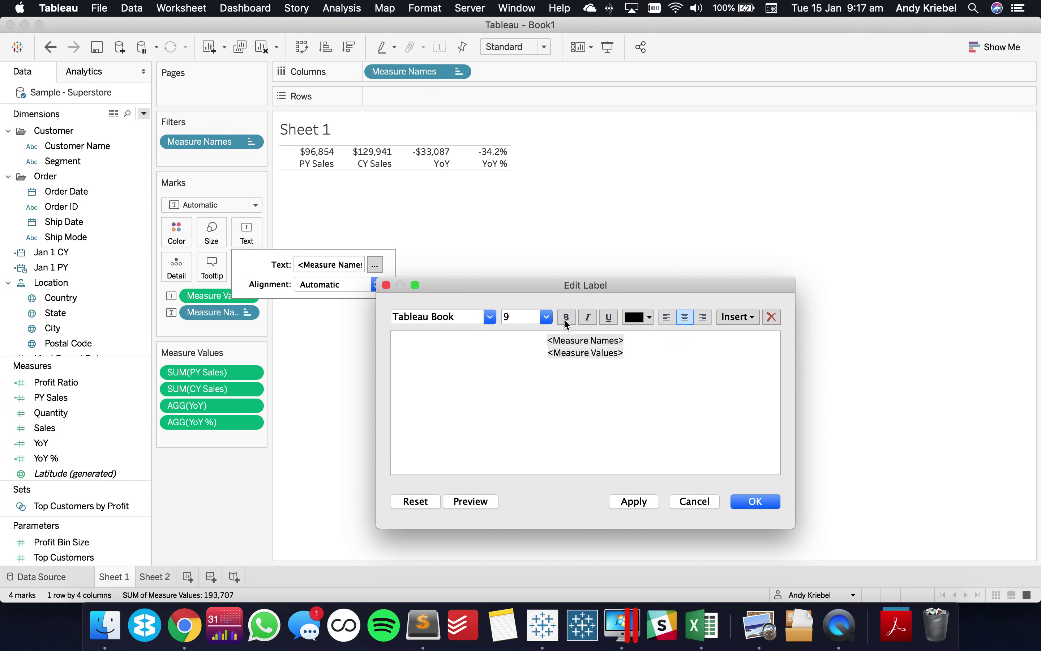
drag(625, 340, 592, 337)
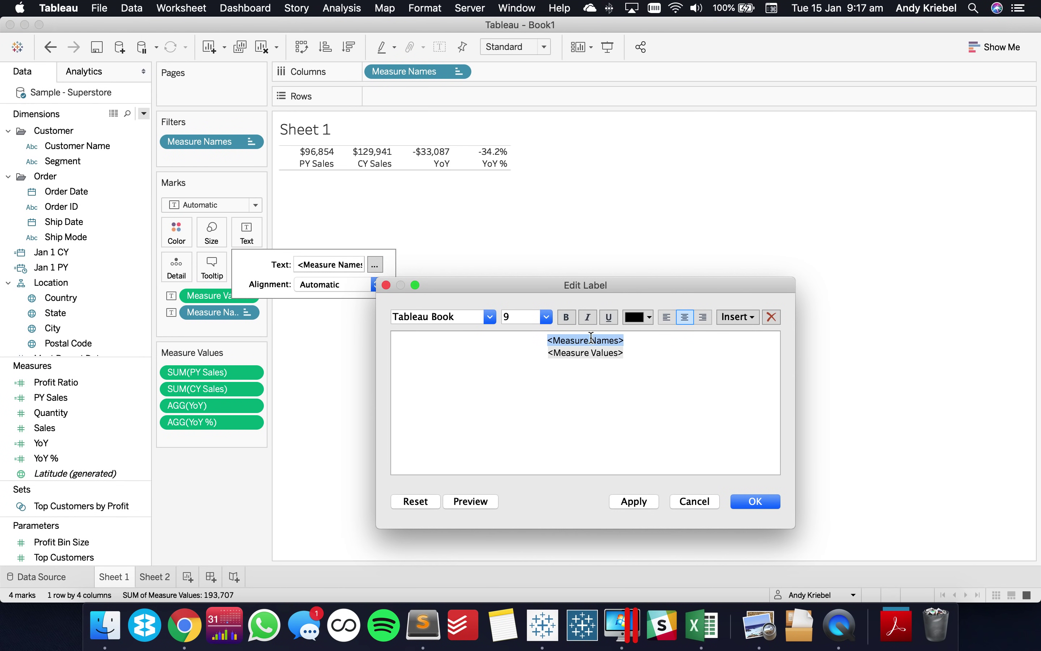
click(546, 318)
click(536, 435)
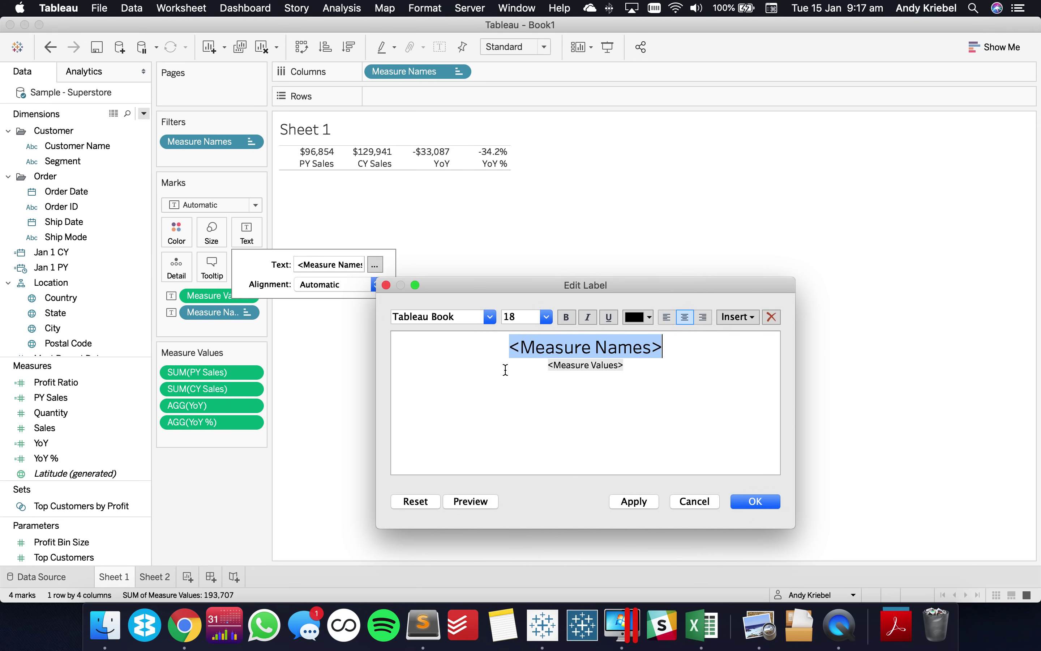
click(490, 316)
scroll(430, 219, down, 5)
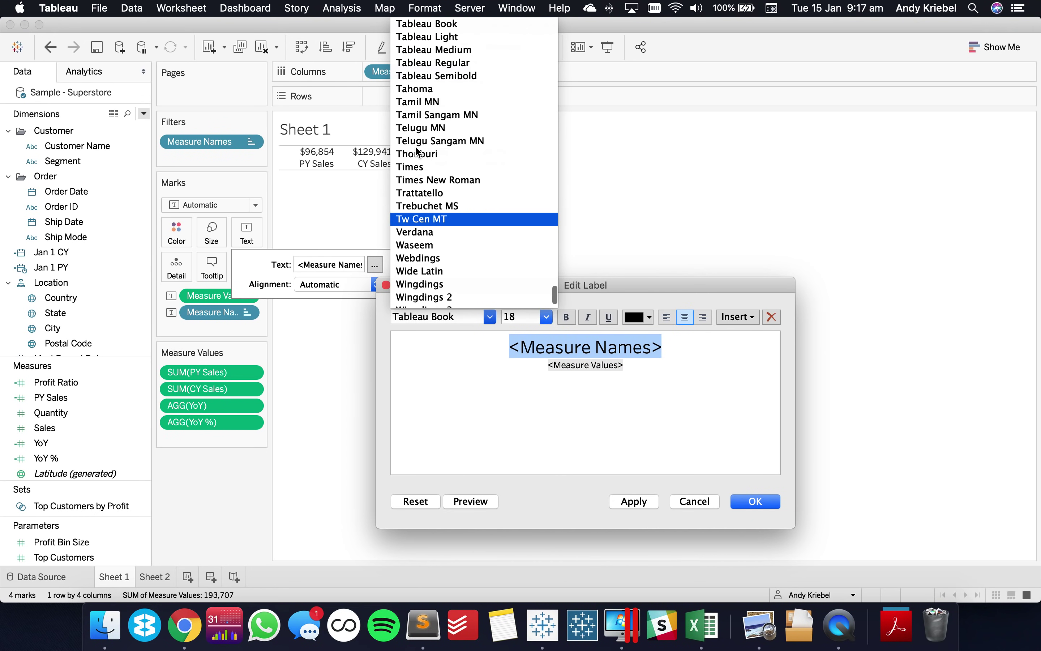
click(425, 76)
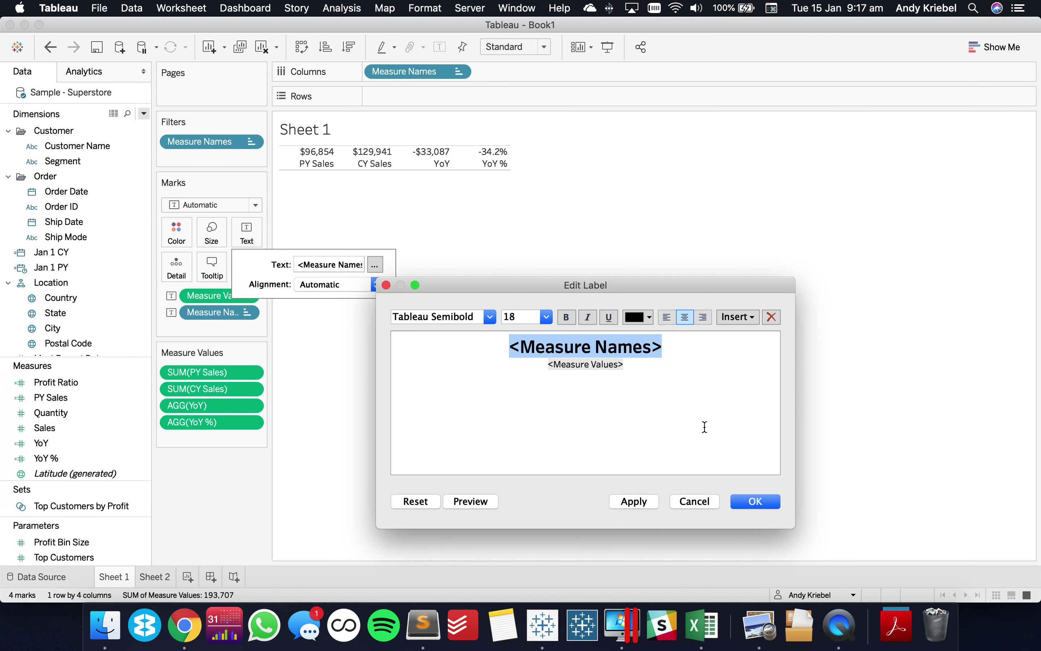
click(752, 504)
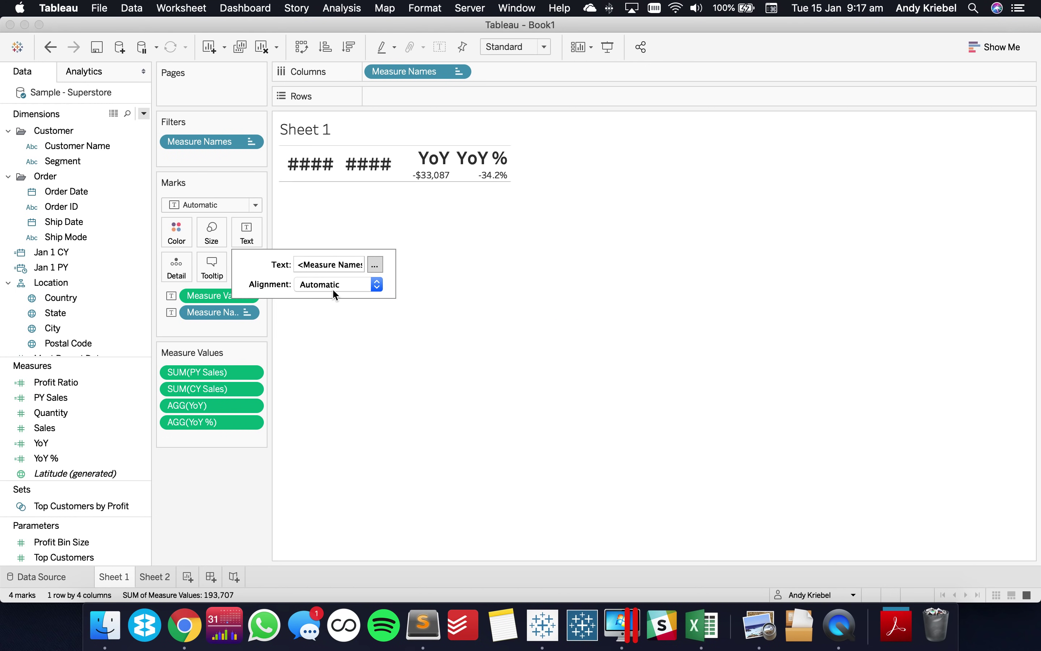
Set the text label alignment to Center and enlarge the table cells to fit the full labels.
click(332, 285)
click(334, 351)
click(614, 285)
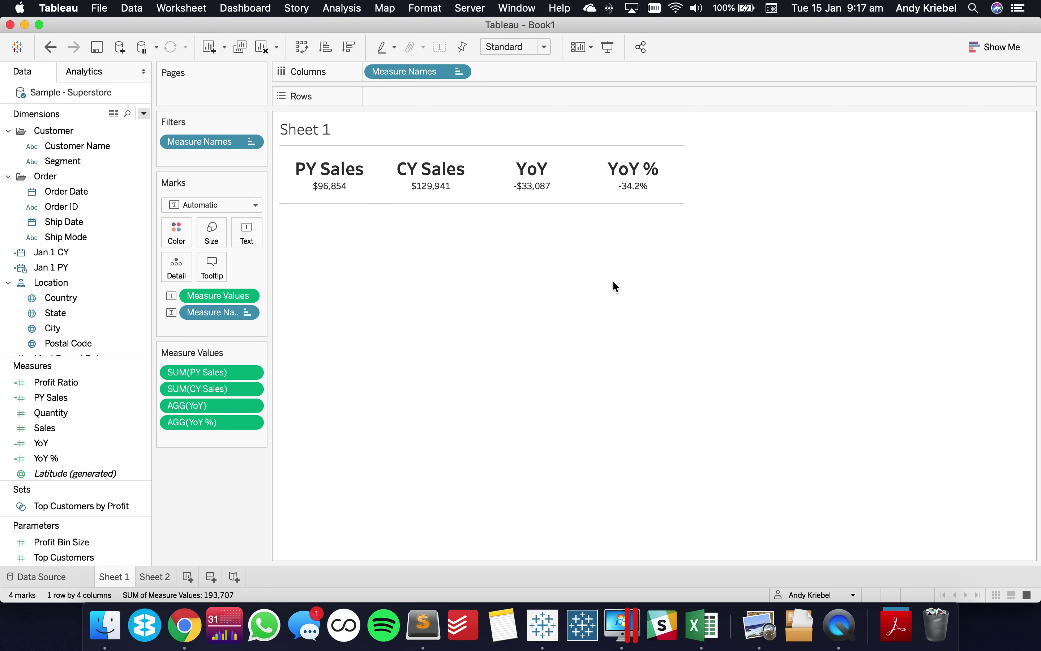
Format Measure Names in the text label as 9 pt bold Tableau Regular.
click(246, 233)
click(375, 265)
drag(675, 351, 511, 346)
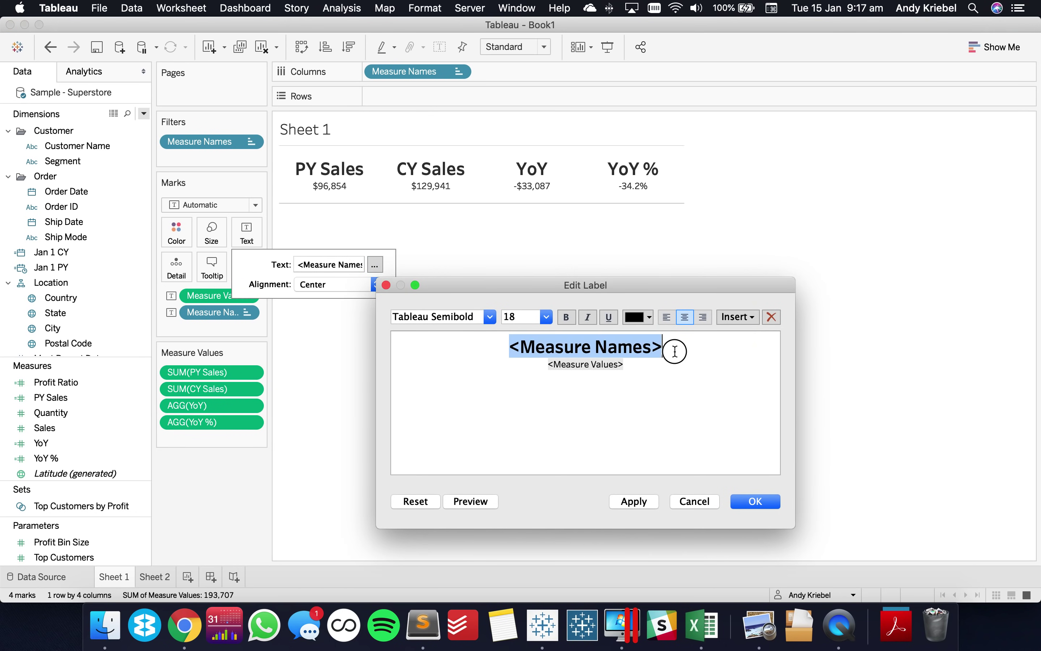
click(546, 317)
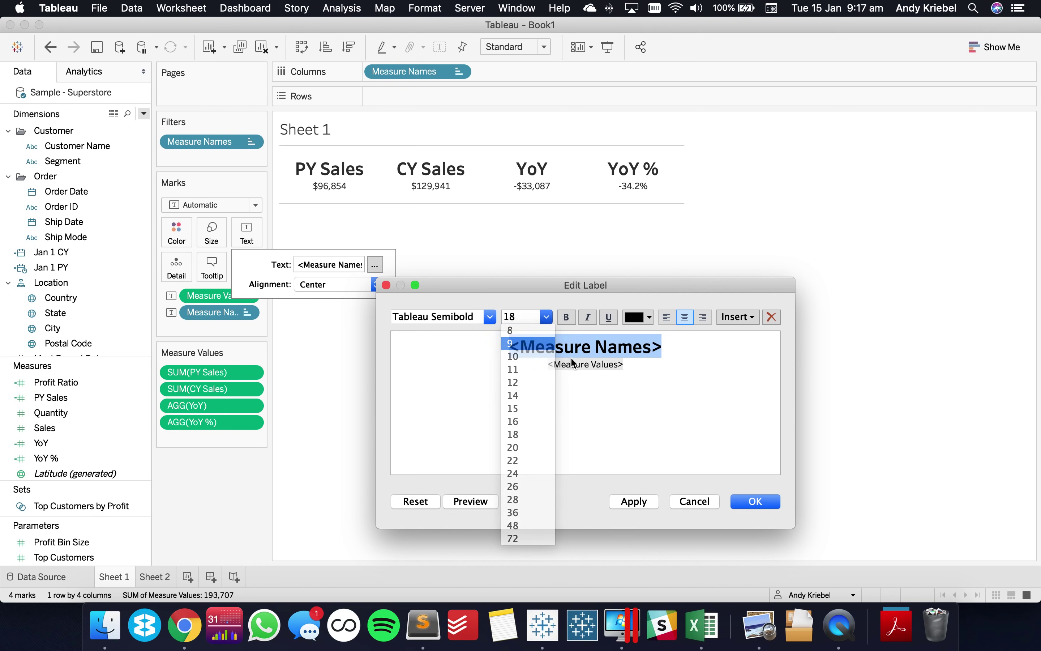
key(Return)
click(489, 319)
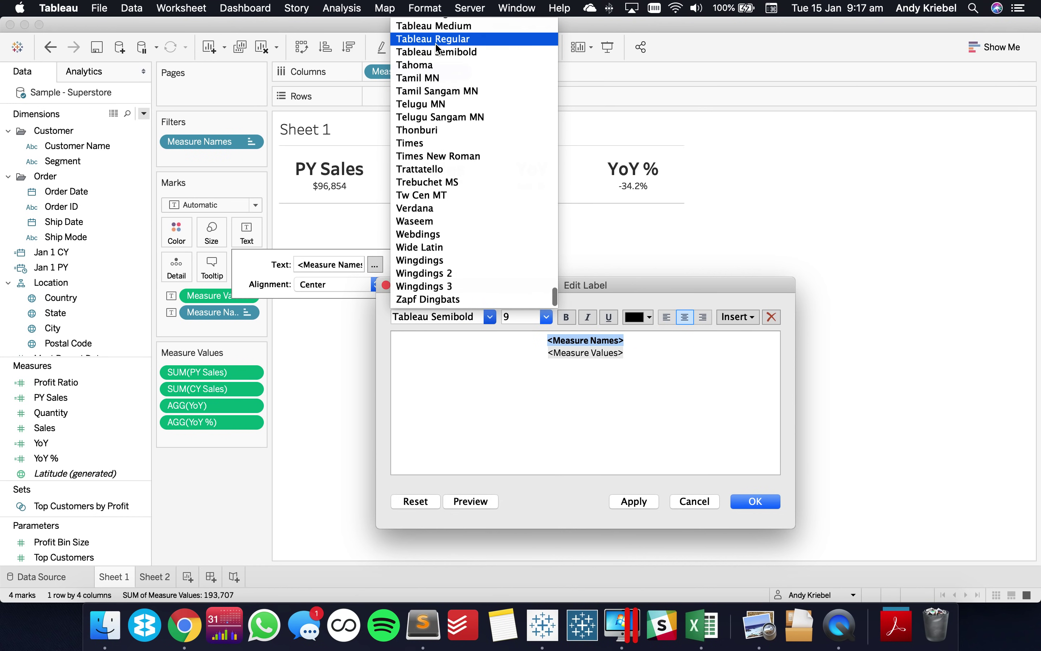
click(628, 348)
click(566, 317)
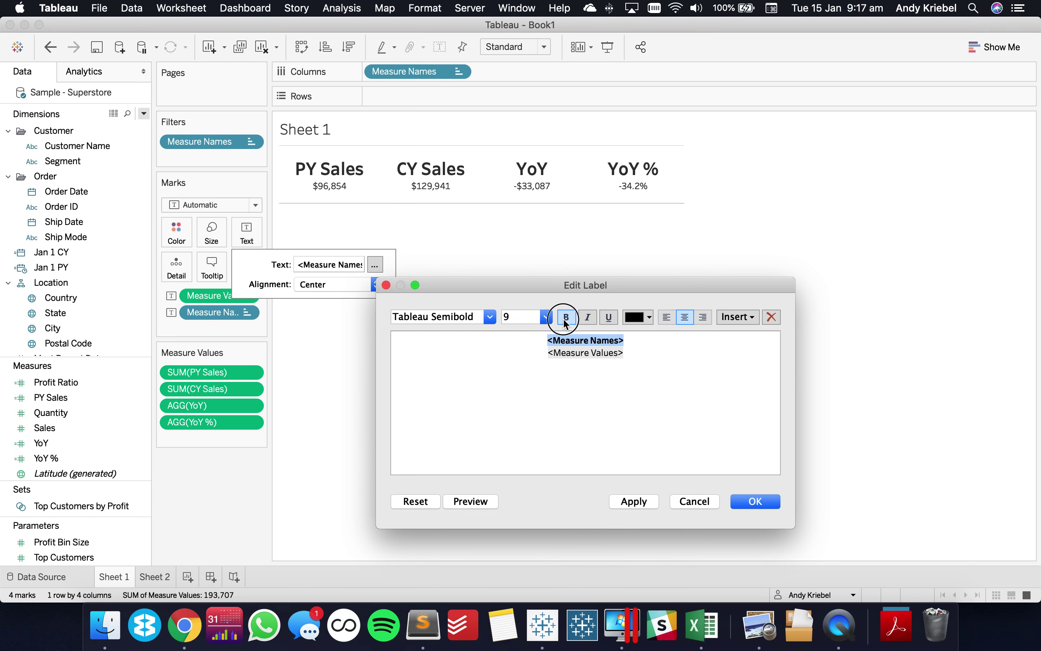
click(490, 317)
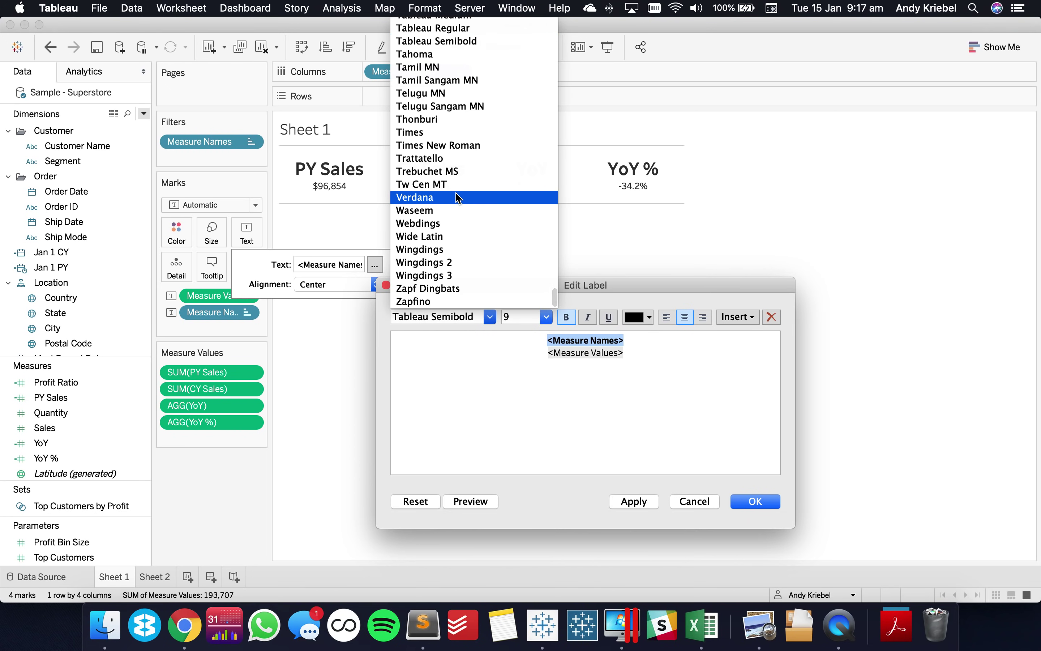
scroll(456, 203, up, 2)
click(438, 75)
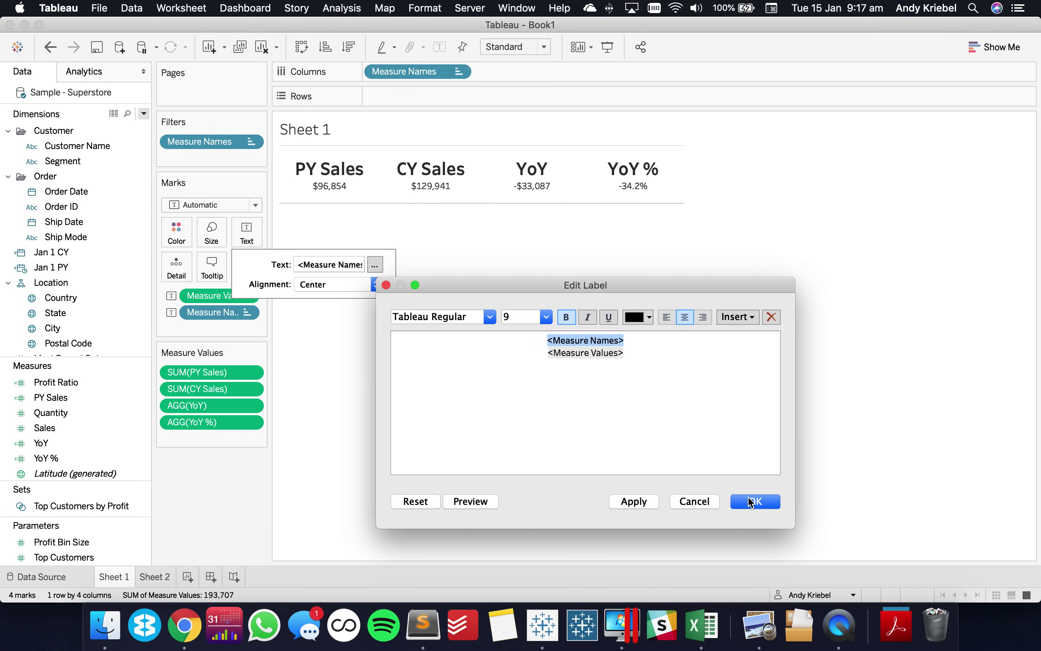
Move Measure Values onto the line above Measure Names in the label, and center that line.
click(694, 362)
key(BackSpace)
key(BackSpace)
key(BackSpace)
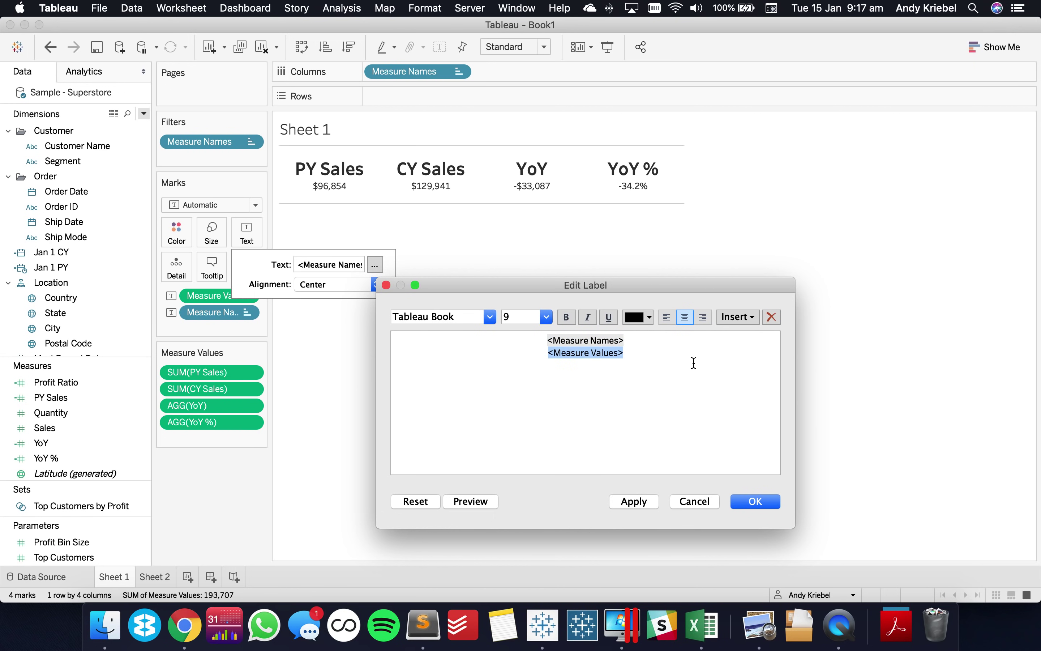
key(super+z)
key(super+z)
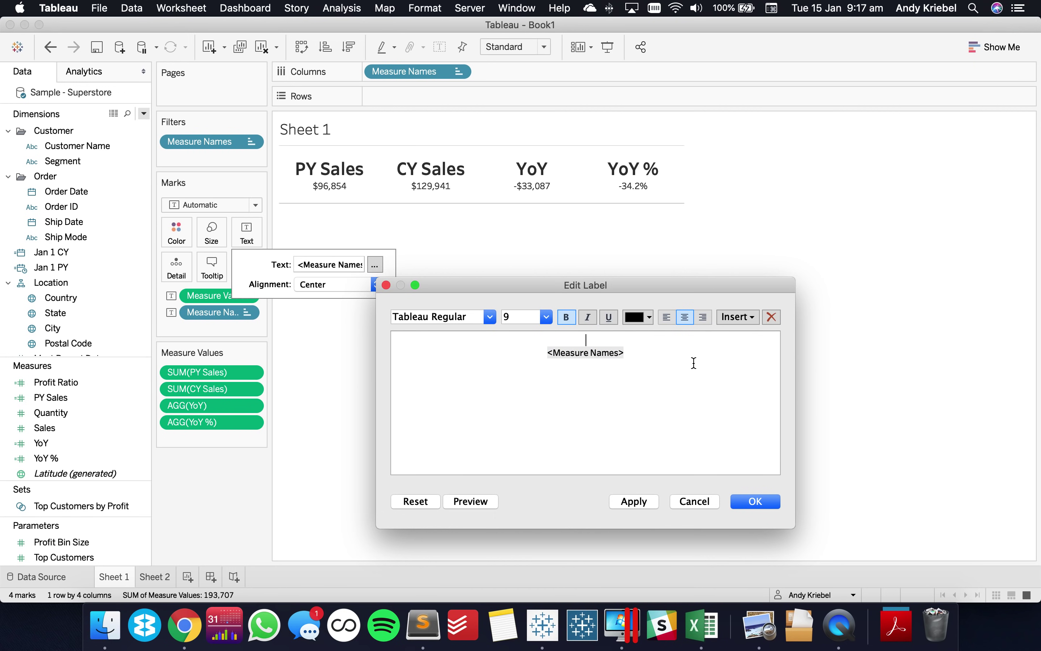
click(685, 317)
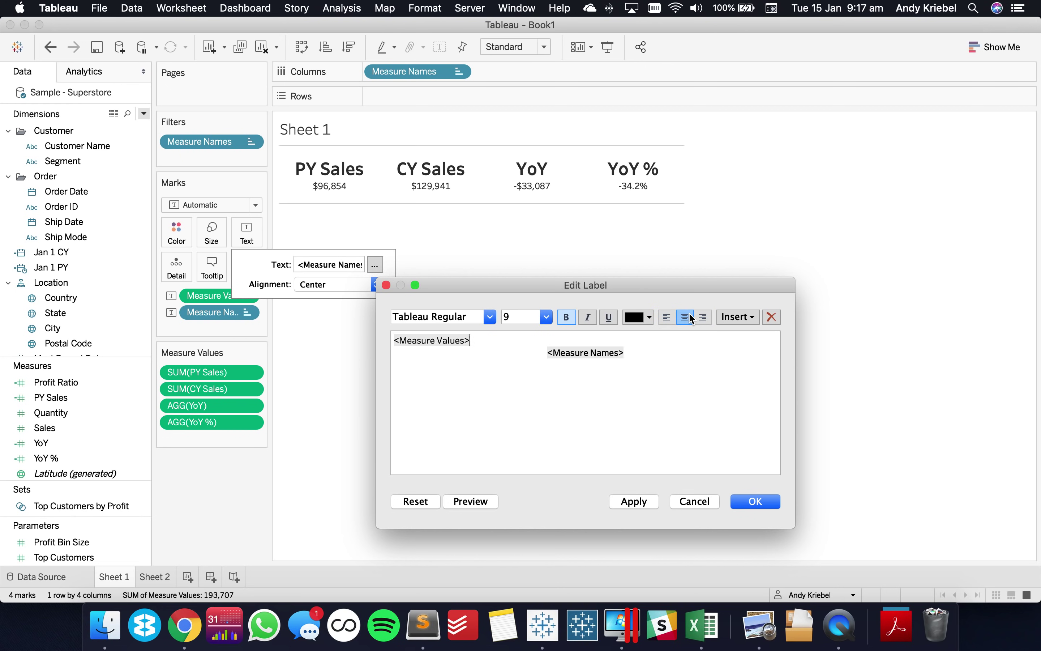
Format Measure Values in the text label as 18 pt Tableau Semibold and apply the label changes.
click(568, 339)
double_click(568, 340)
click(546, 317)
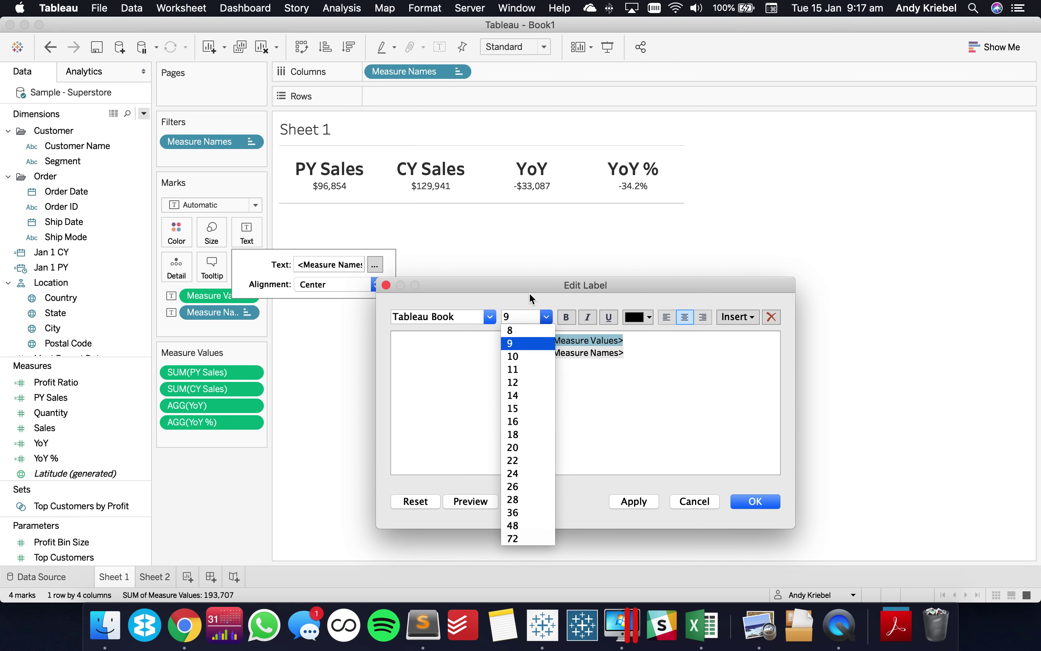
click(536, 435)
click(645, 500)
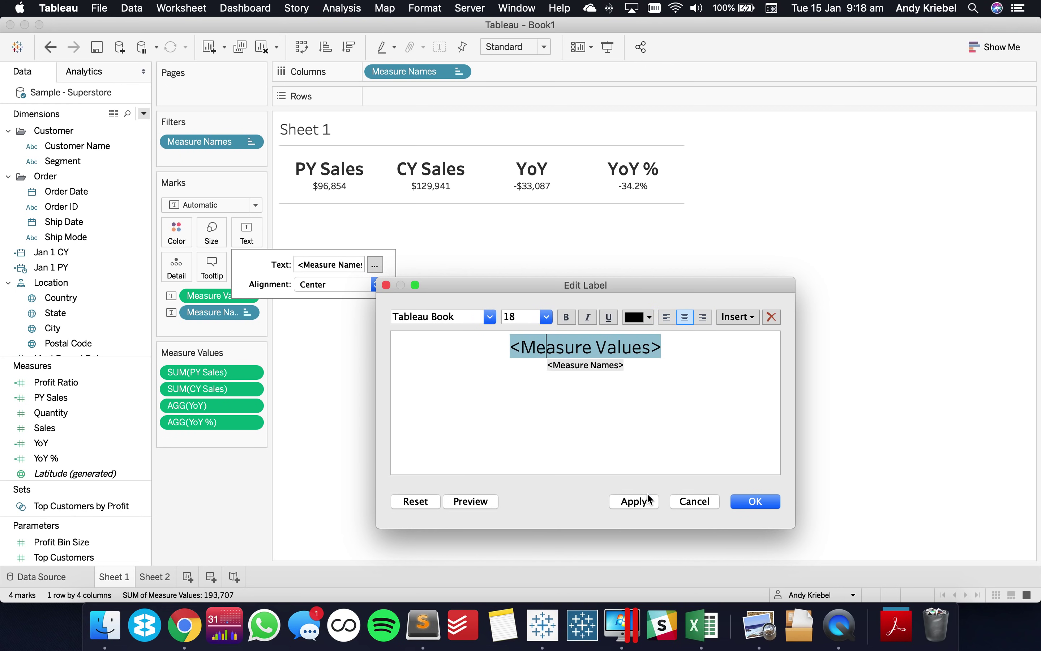
click(489, 316)
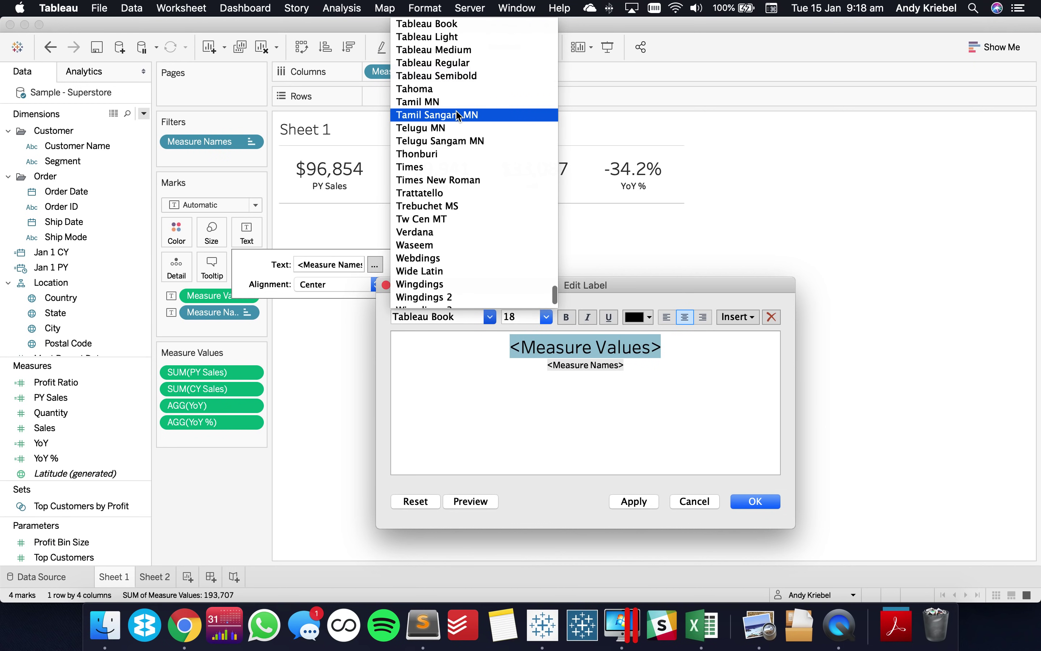
click(451, 76)
click(756, 502)
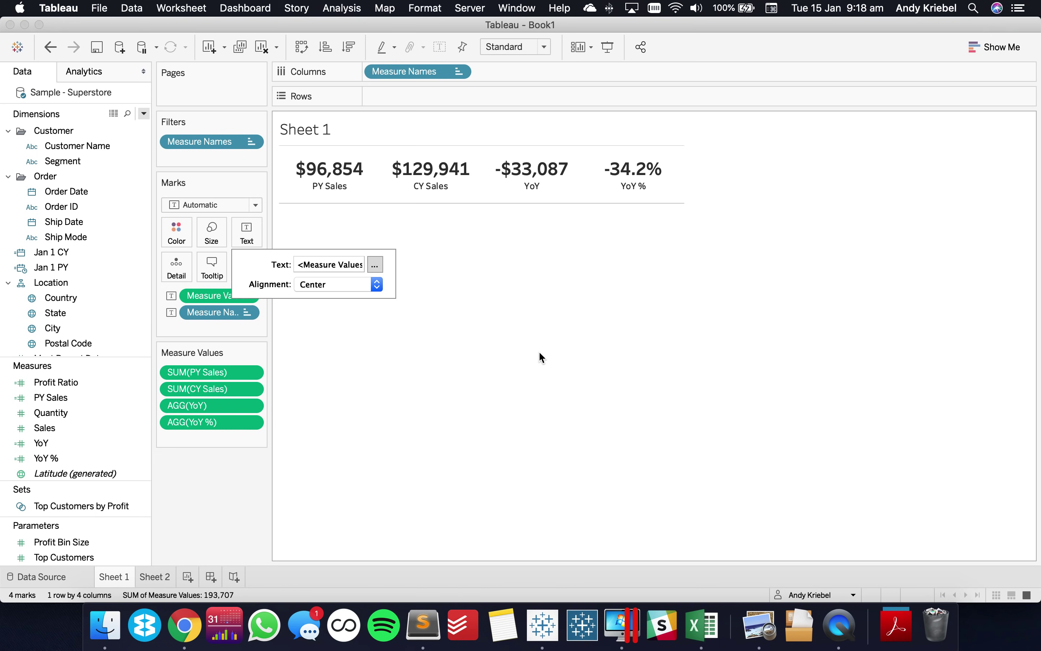
Remove the row divider lines from the sheet by setting the Row Divider borders to None for Pane and Header.
click(190, 479)
click(344, 174)
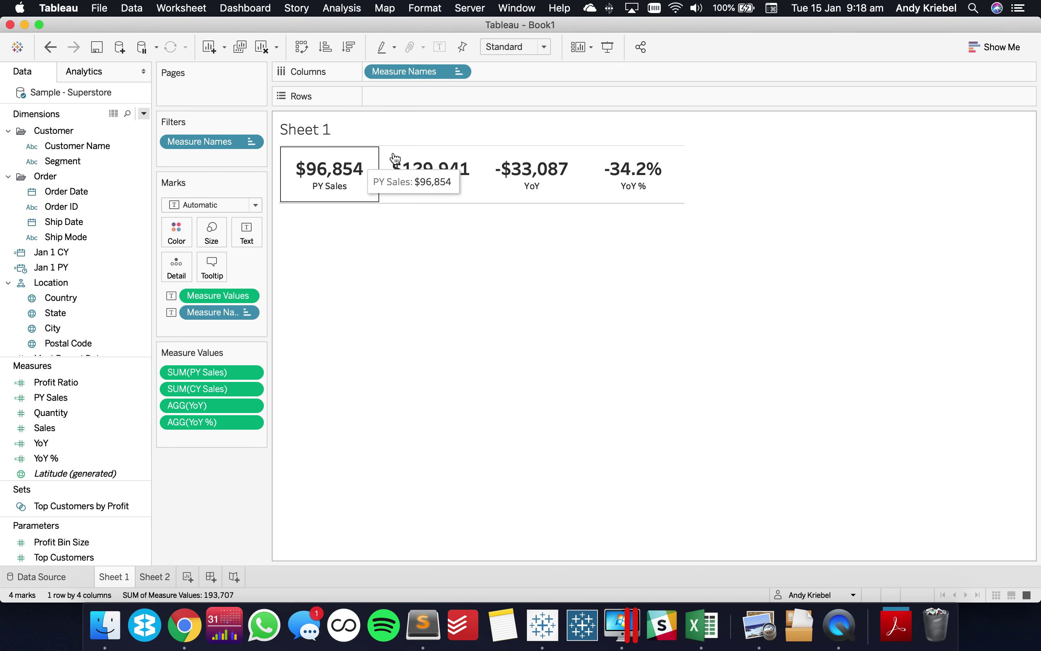
click(297, 211)
click(291, 196)
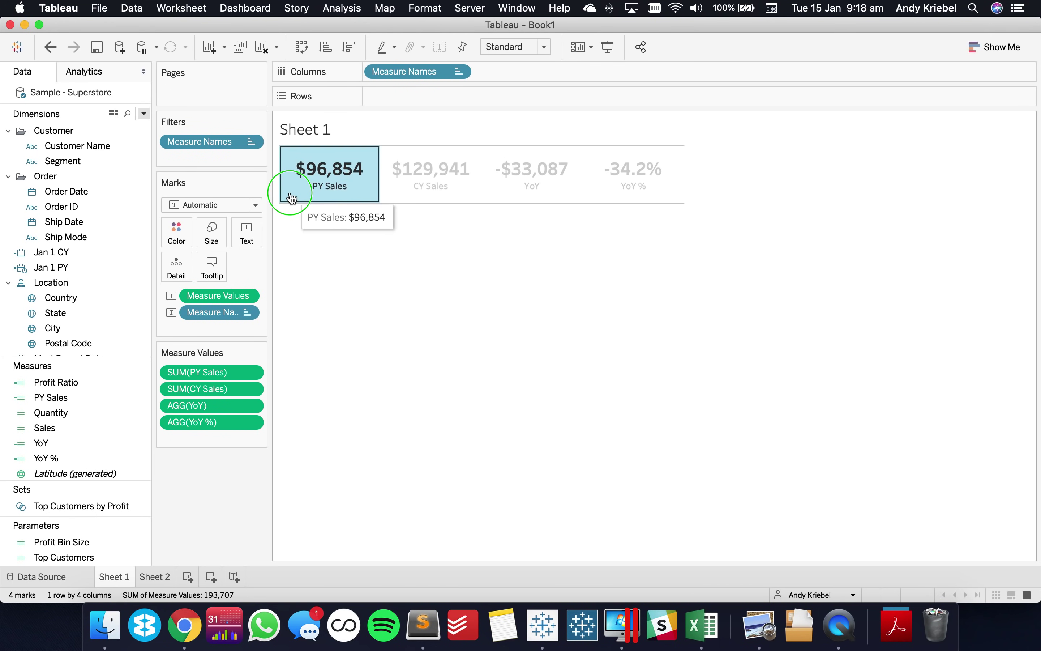
right_click(291, 195)
click(322, 254)
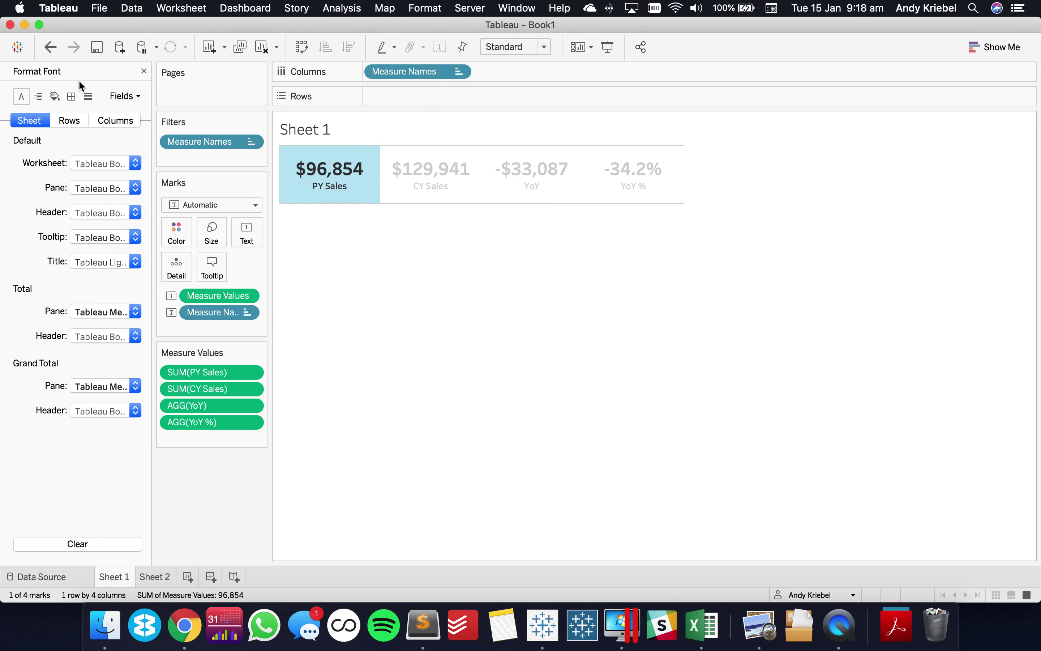
click(72, 96)
click(93, 410)
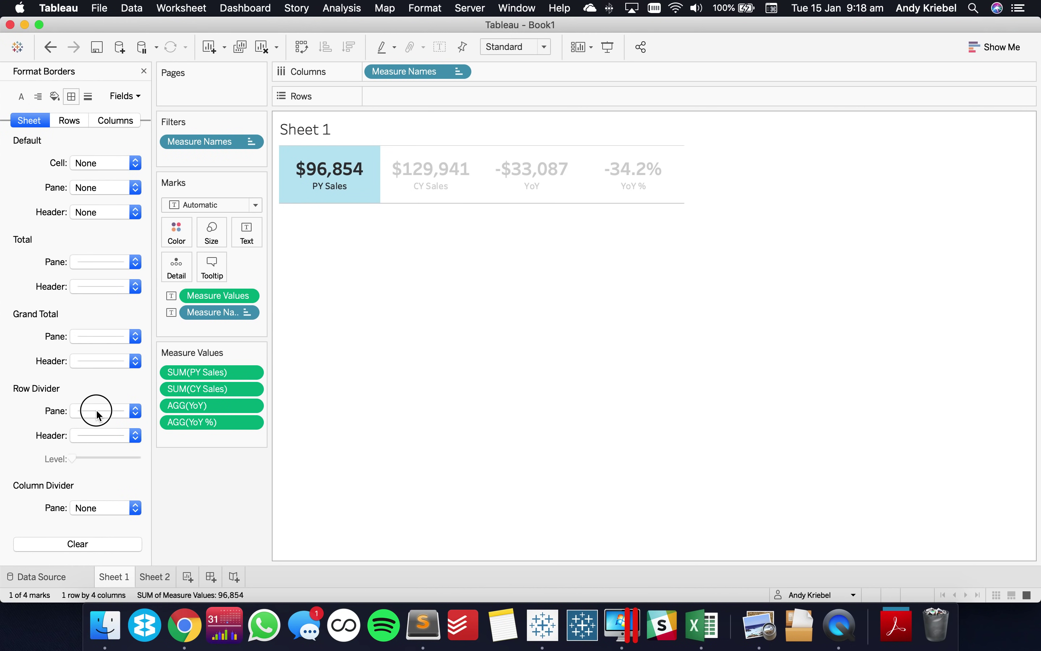
click(122, 201)
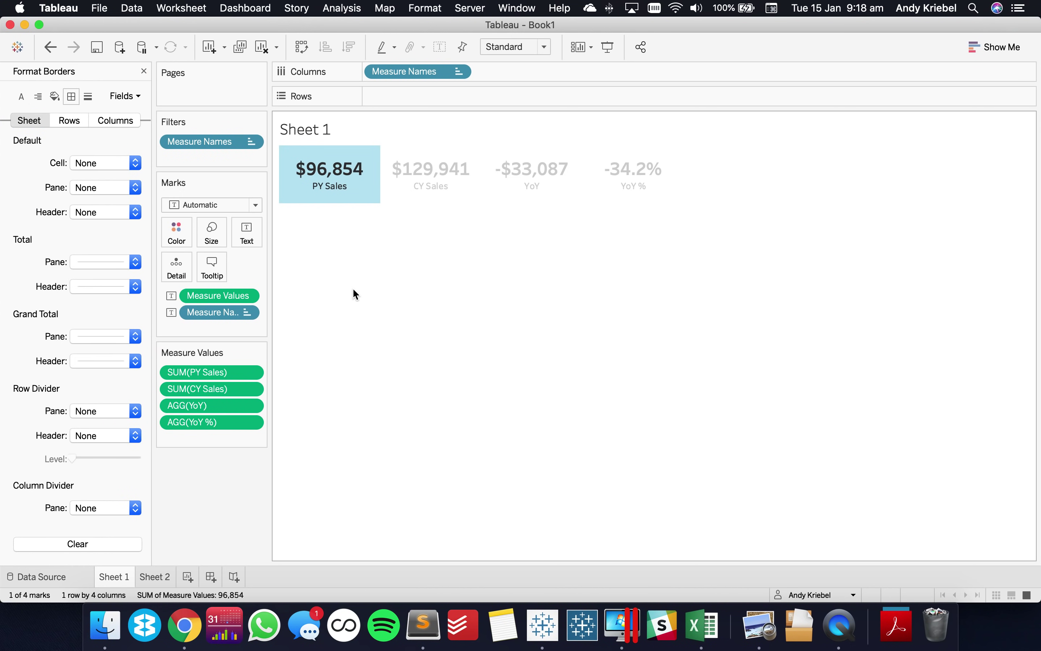
click(353, 292)
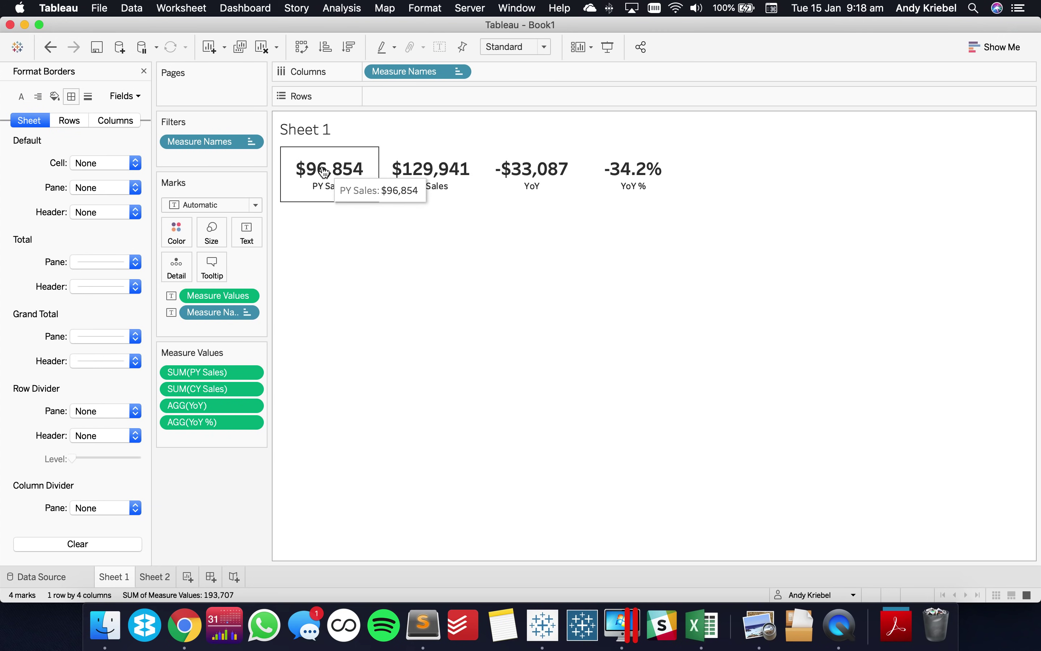
Turn off the tooltip options for the marks, apply the change, and close the border formatting settings.
click(212, 266)
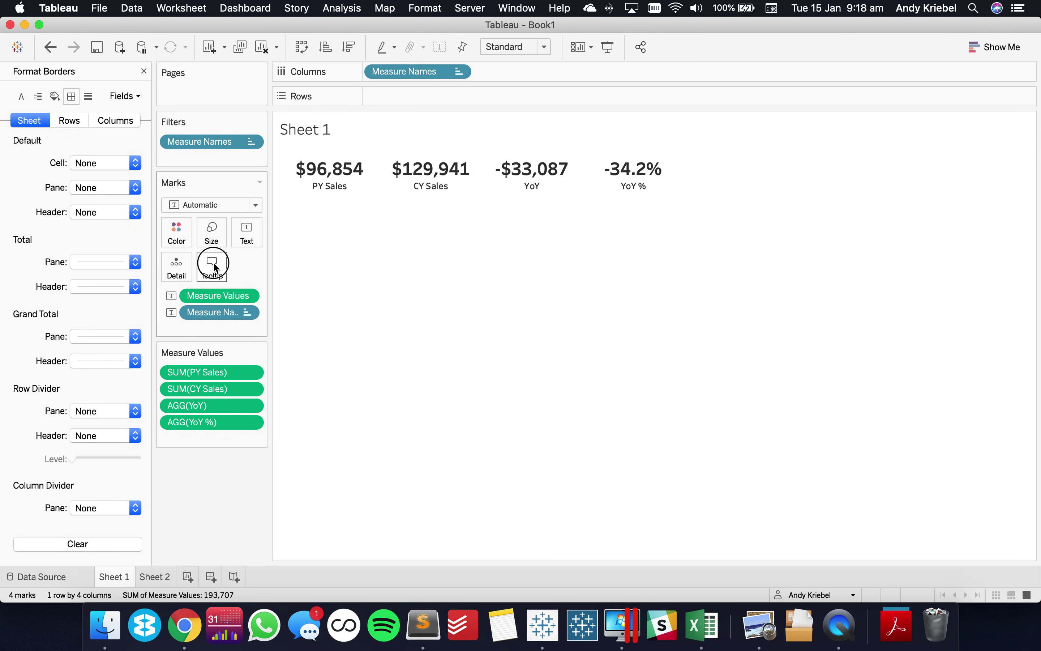
click(338, 364)
click(339, 382)
click(343, 401)
click(683, 428)
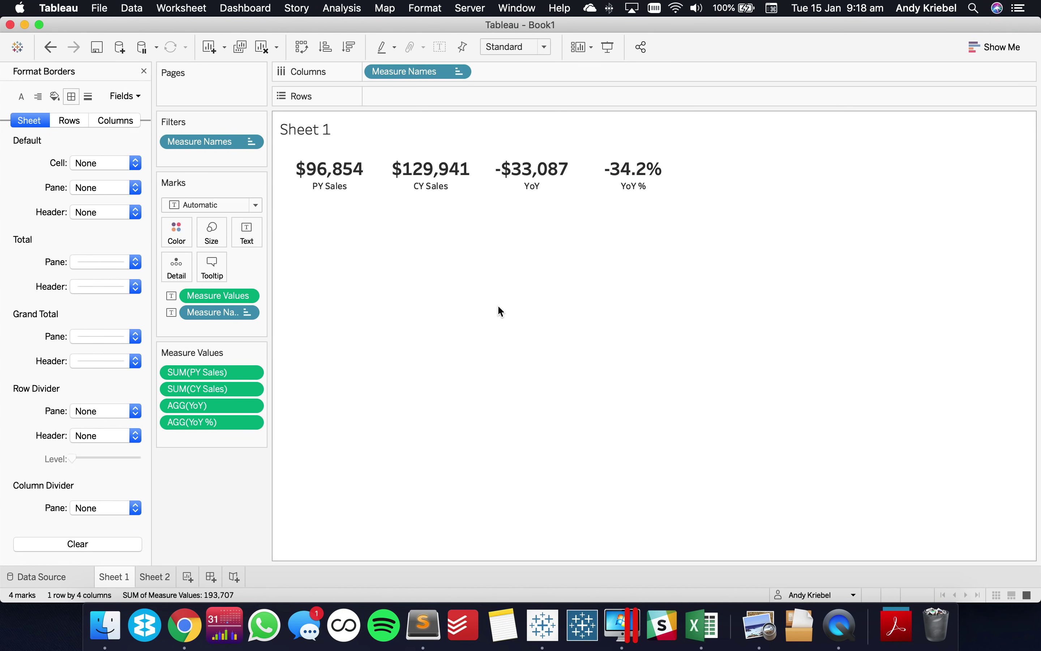
click(144, 72)
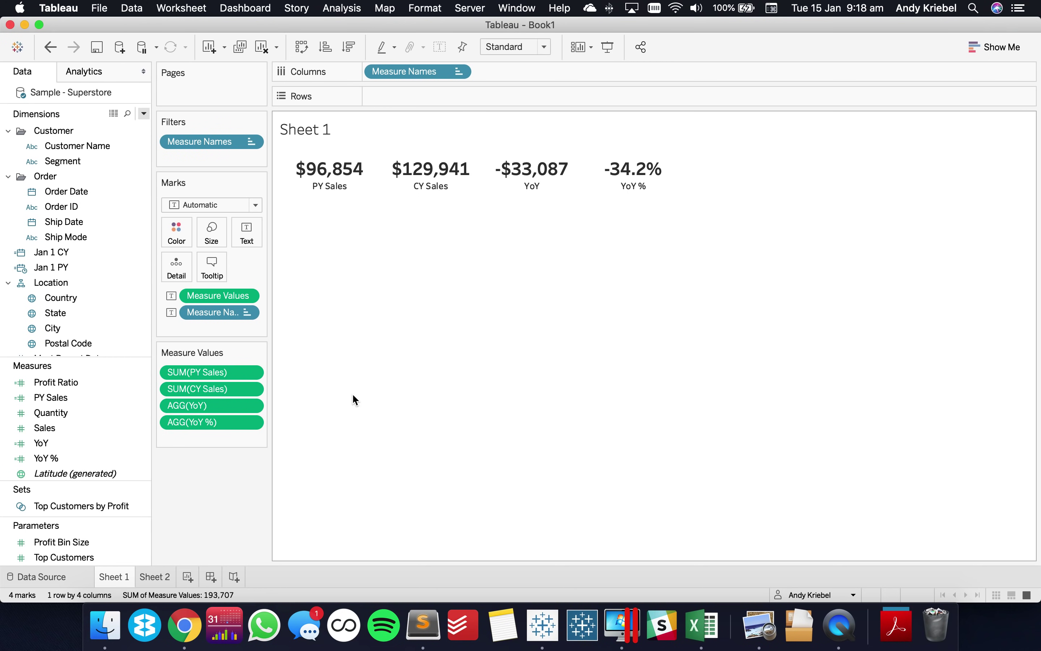
click(844, 627)
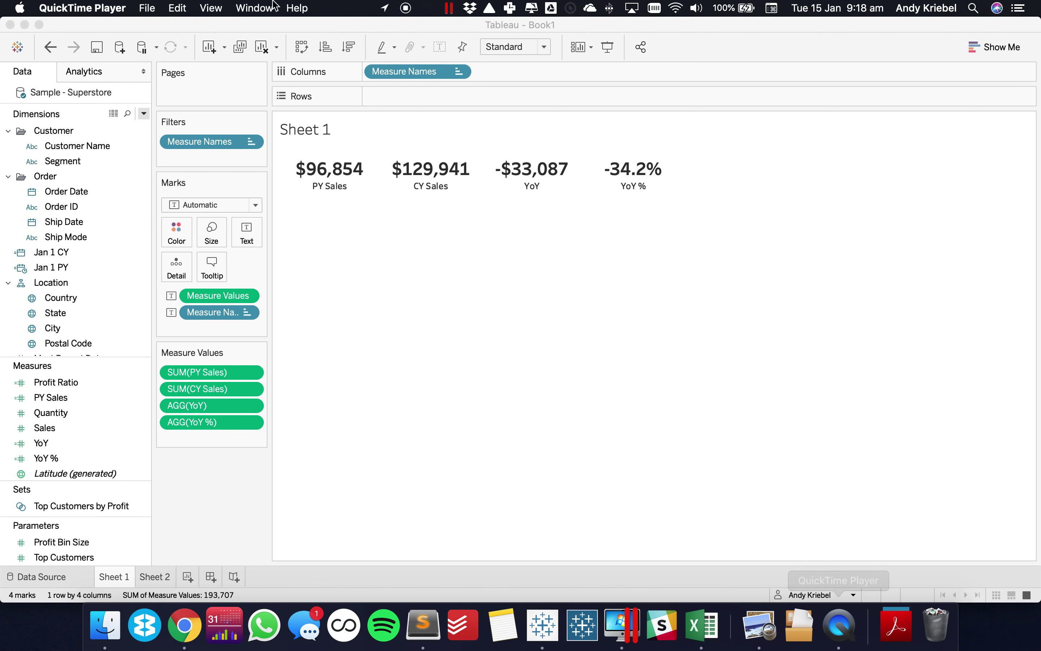